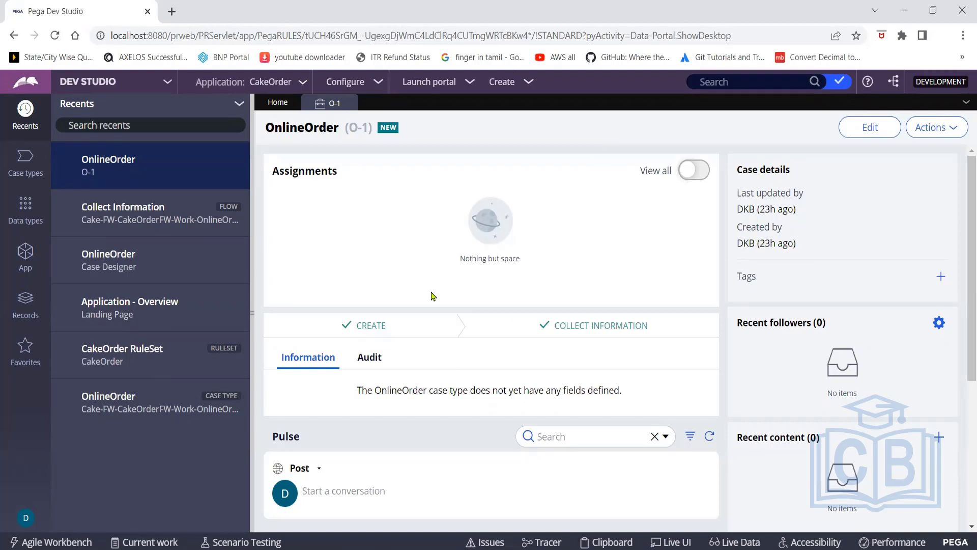
Open the OnlineOrder case type from the application's Case types list
left_click(29, 170)
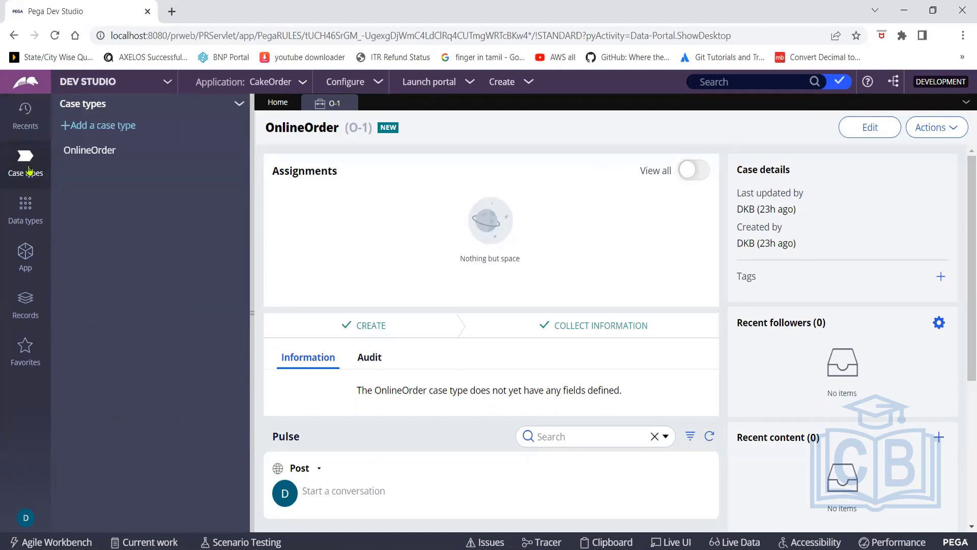
left_click(85, 157)
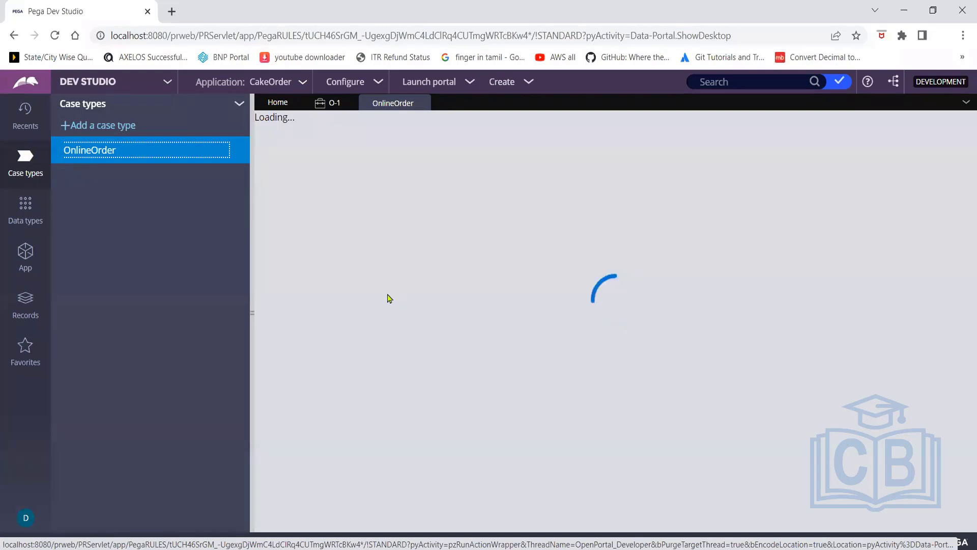
Widen the case type editor and show the draft warnings for four connectors missing views
left_click_drag(252, 230, 192, 237)
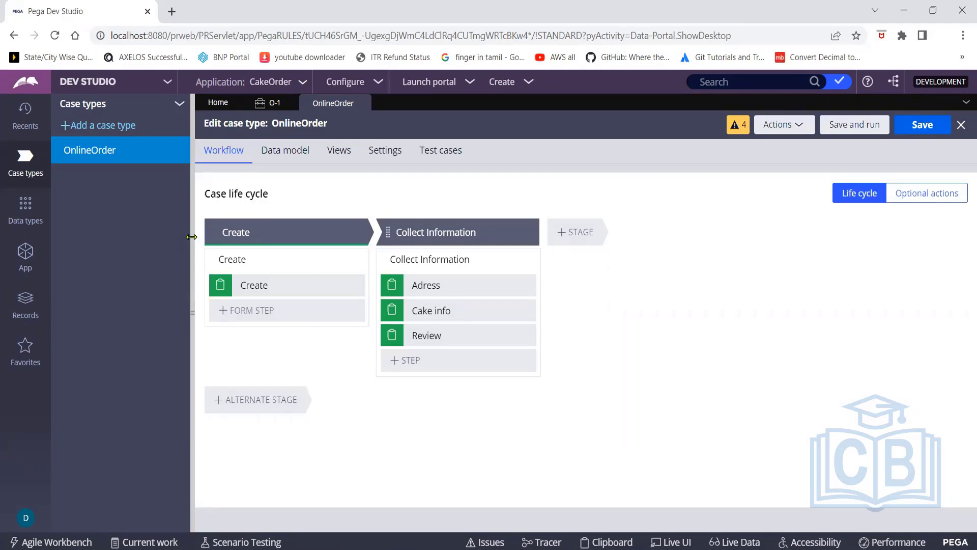
left_click(736, 133)
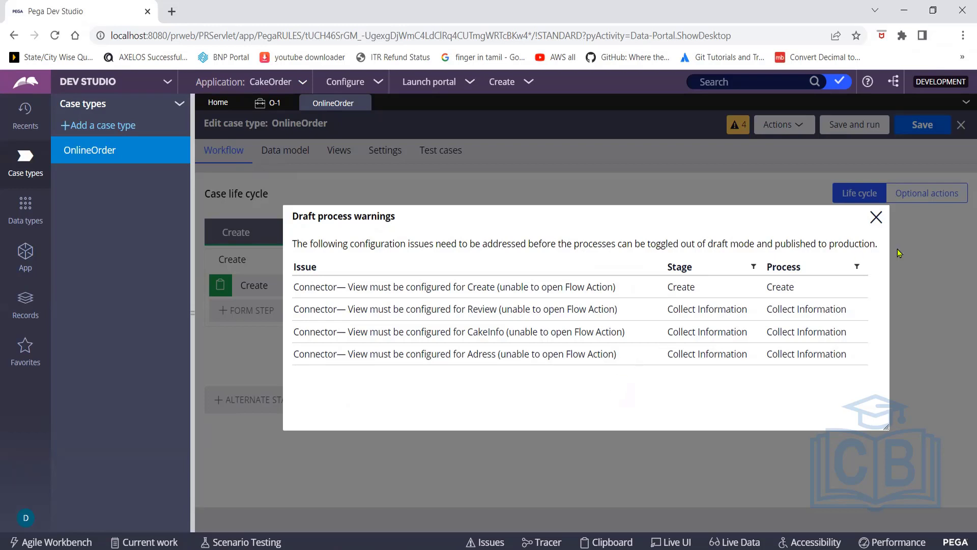
Dismiss the draft warnings and show the Collect Information process diagram
left_click(876, 220)
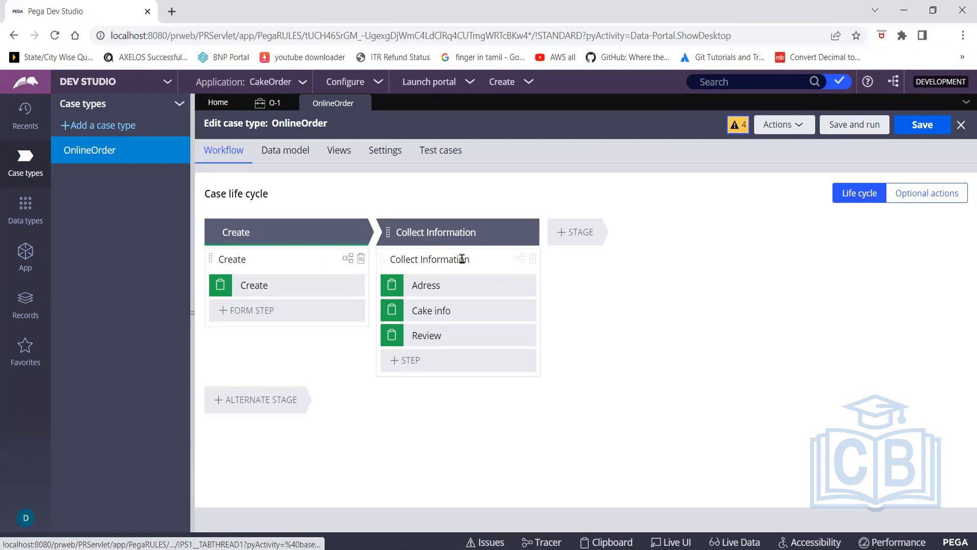
left_click(519, 261)
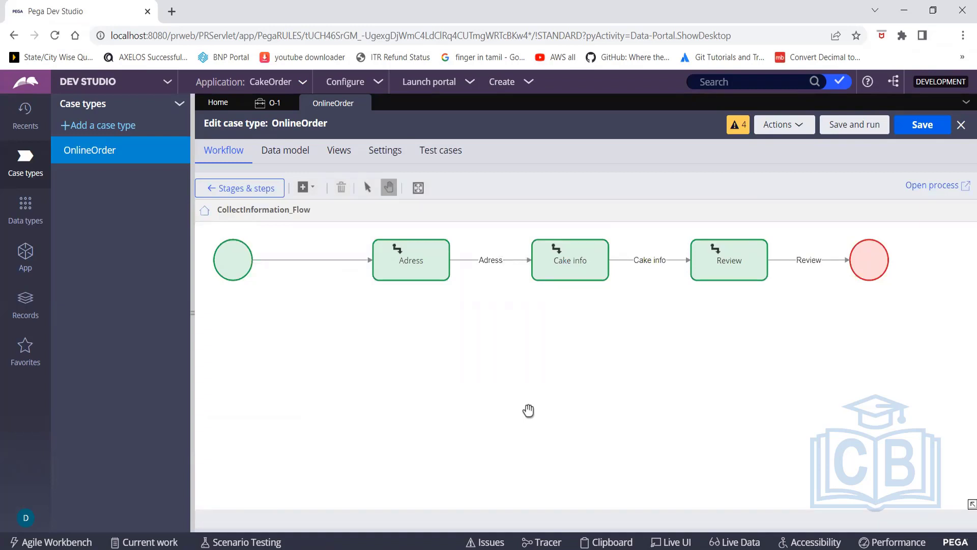
Open CollectInformation_Flow as a record and bring up the Adress connector's properties
left_click(920, 188)
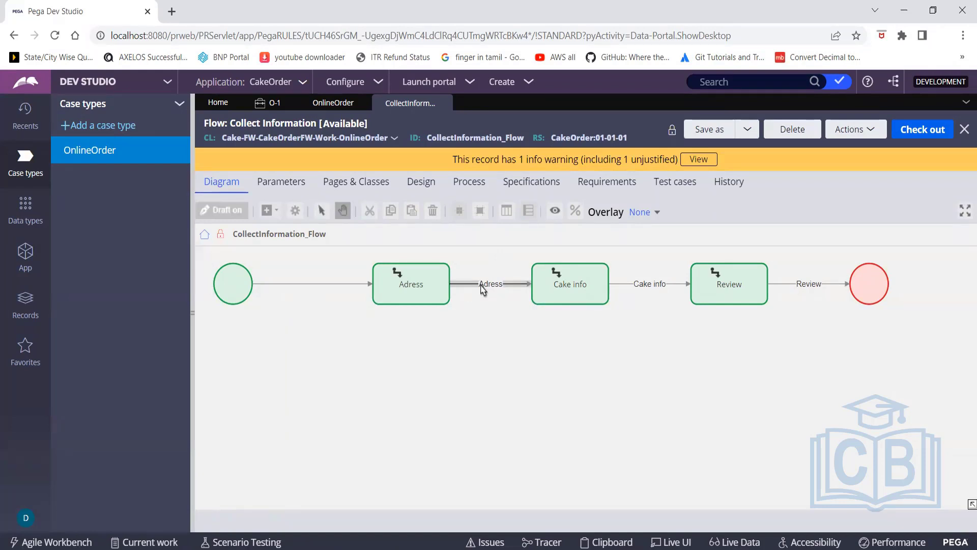
double_click(481, 286)
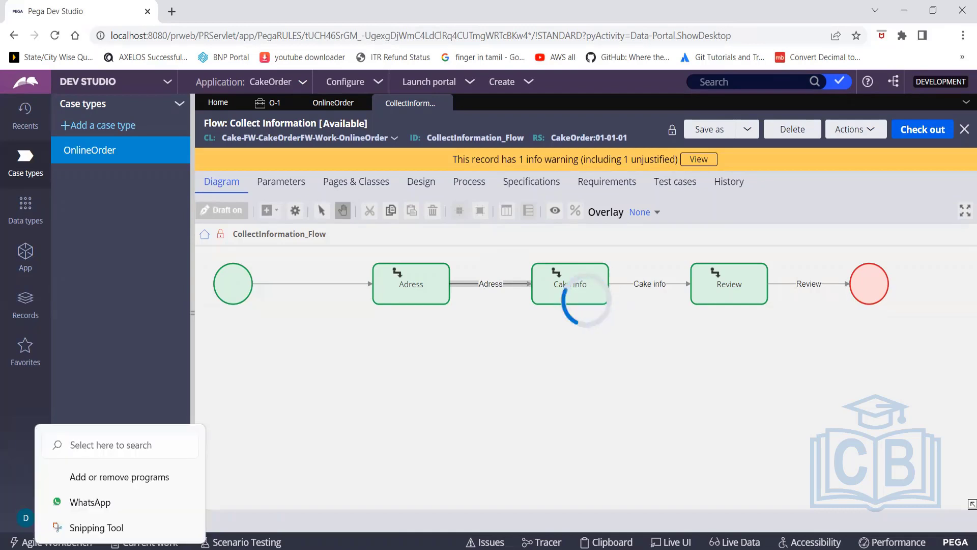
Launch Notepad through Windows search
left_click(85, 533)
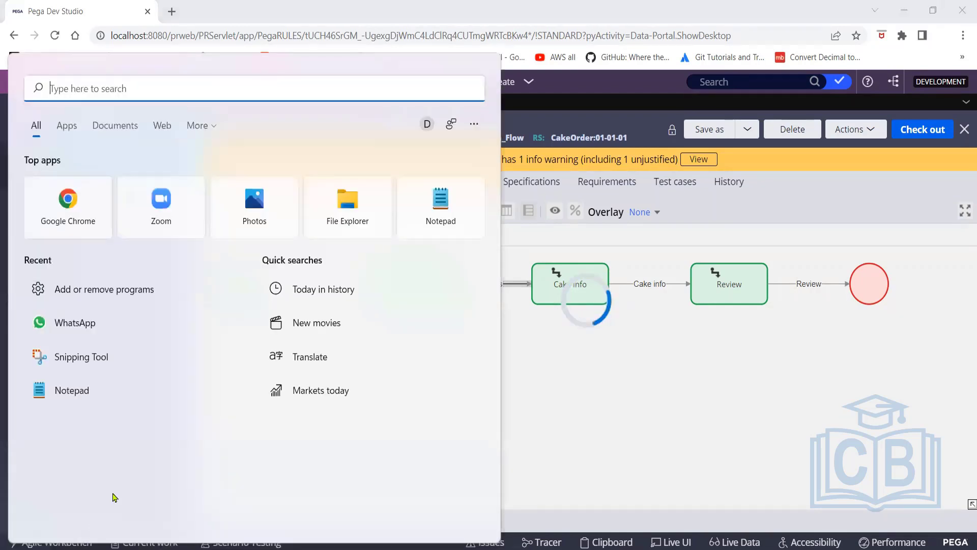
type("mail")
key("BackSpace")
type("e")
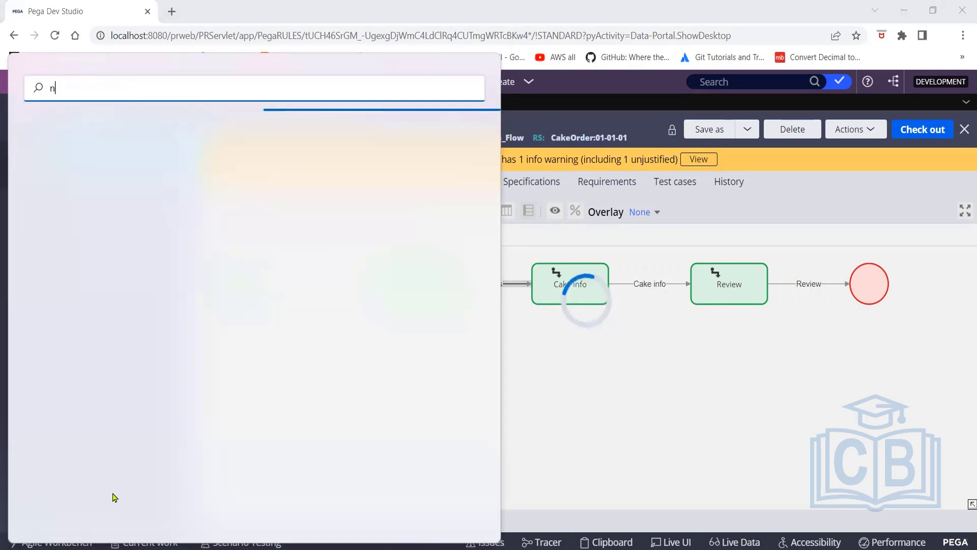
key("BackSpace")
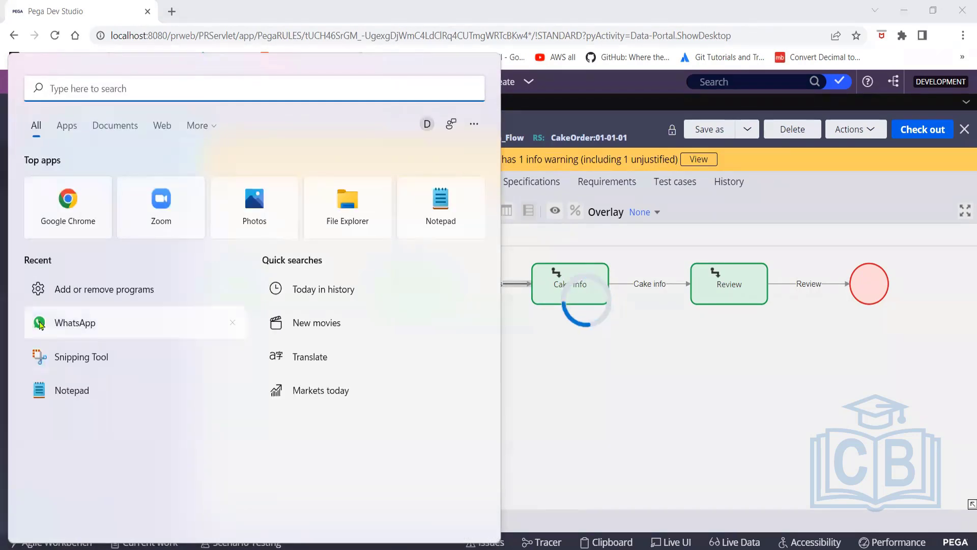
type("not")
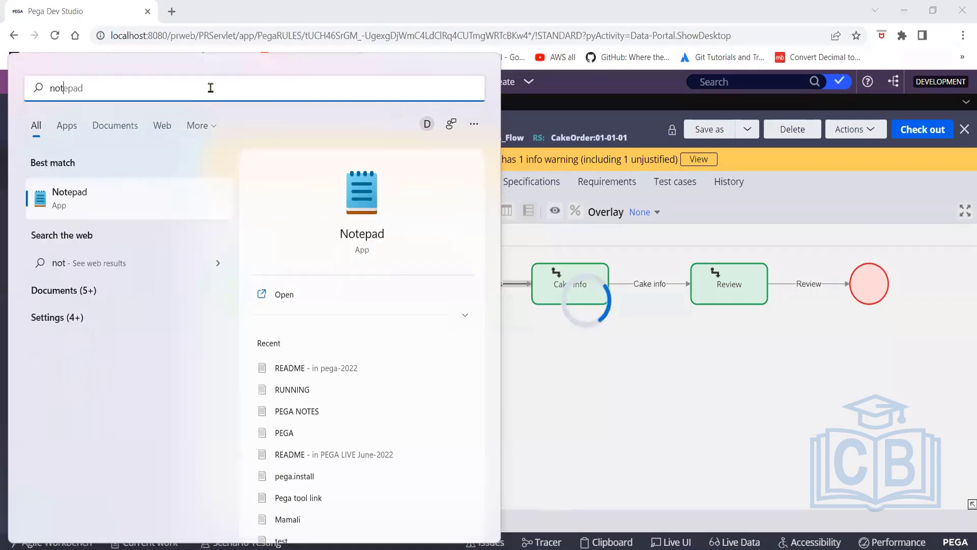
key("Return")
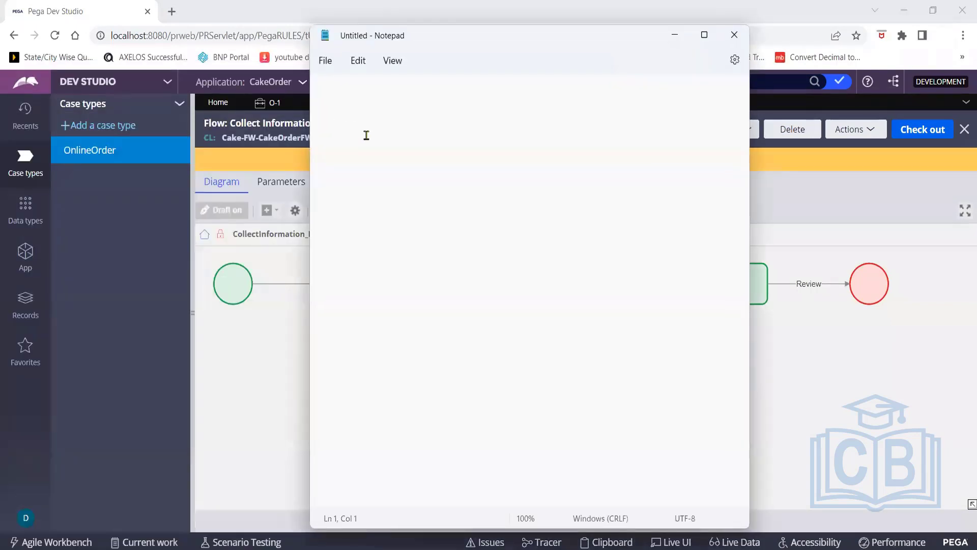
Write the note 'Flow action -->Connectors' and minimise Notepad
type("Flo")
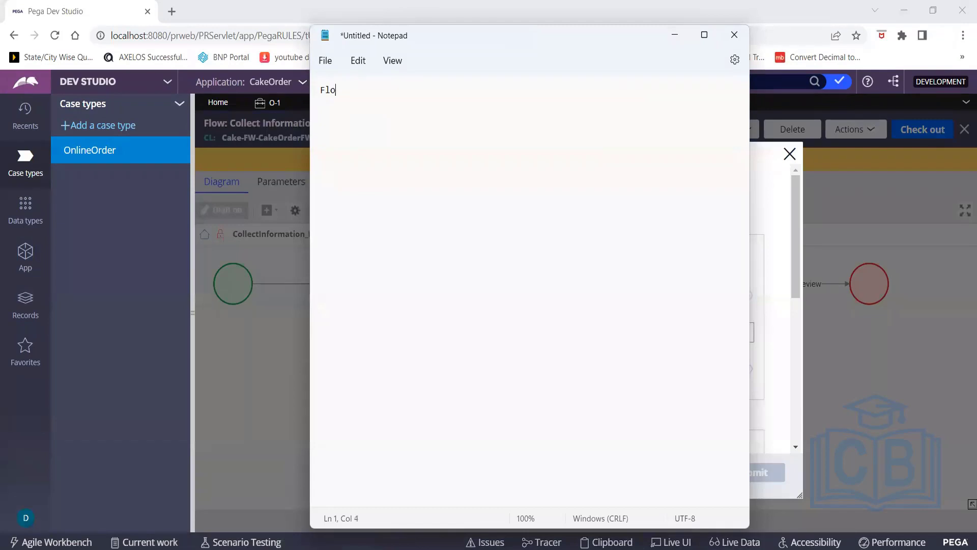
type("w action -->Cob")
key("BackSpace")
type("nnectors")
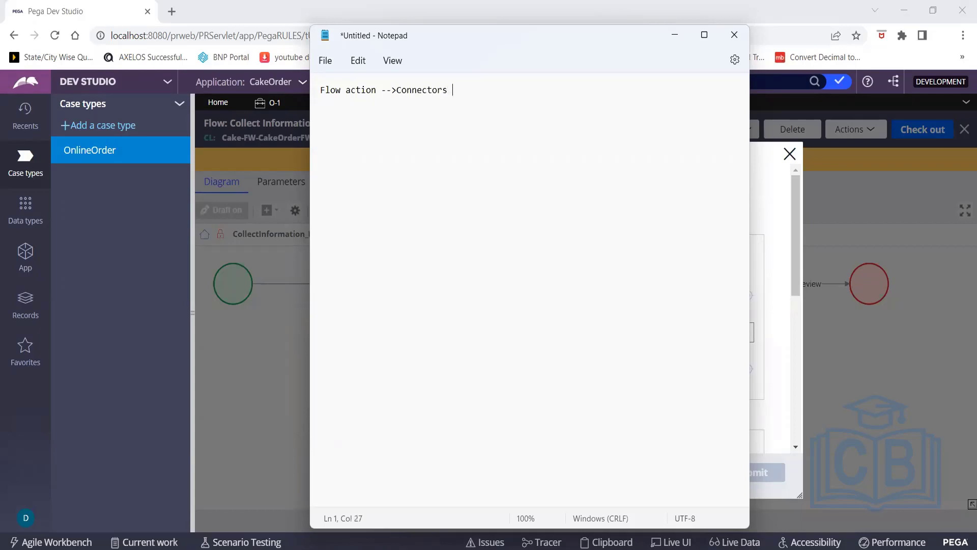
left_click(674, 35)
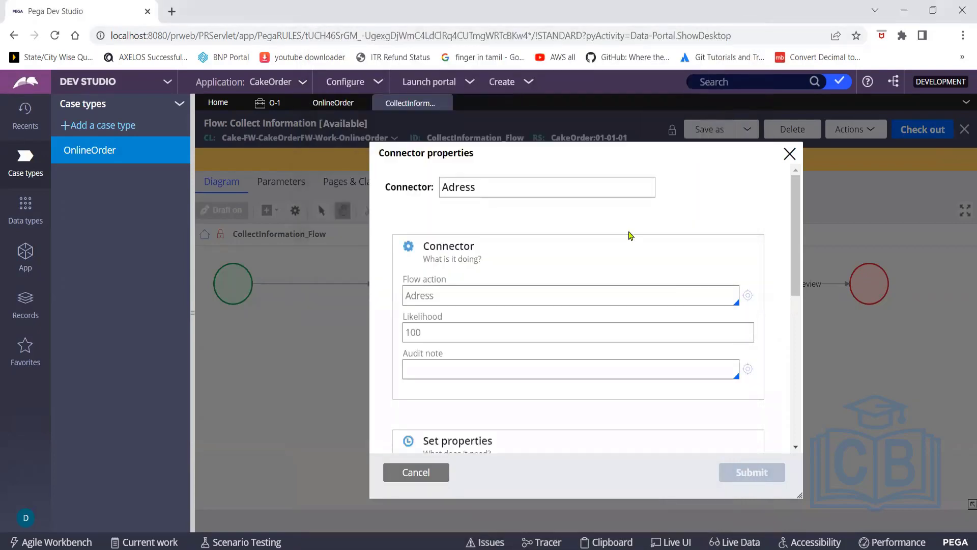
Launch Create Flow Action for Adress from the connector's Flow action field
left_click_drag(612, 158, 650, 121)
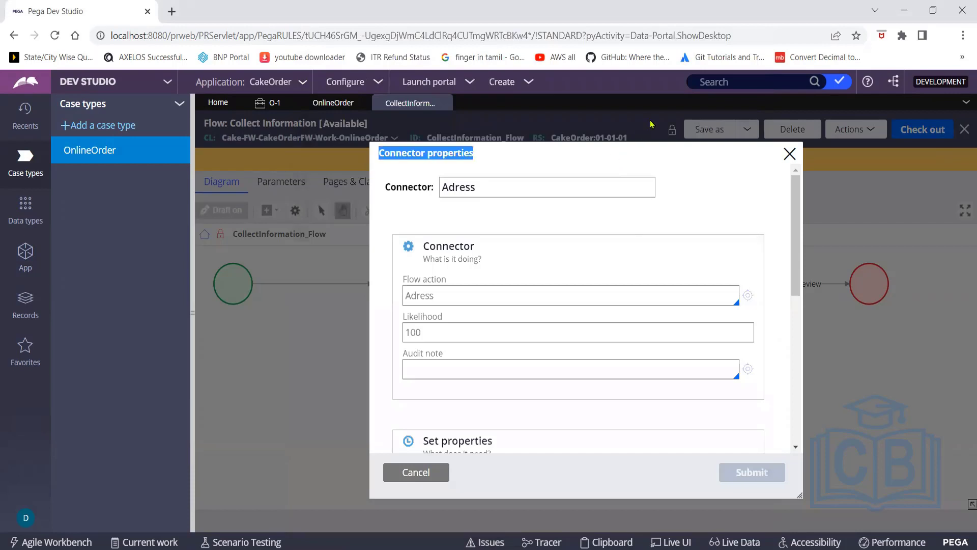
left_click(654, 152)
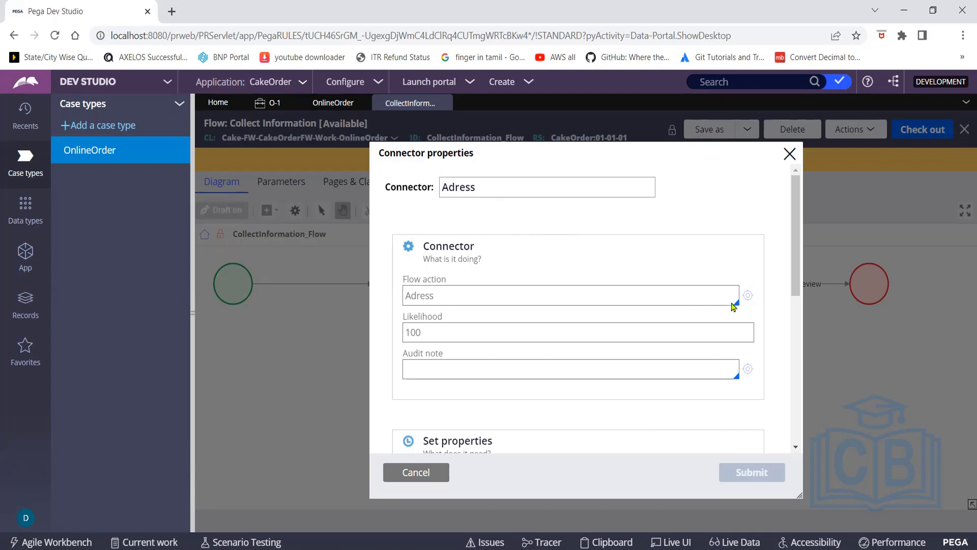
left_click(747, 296)
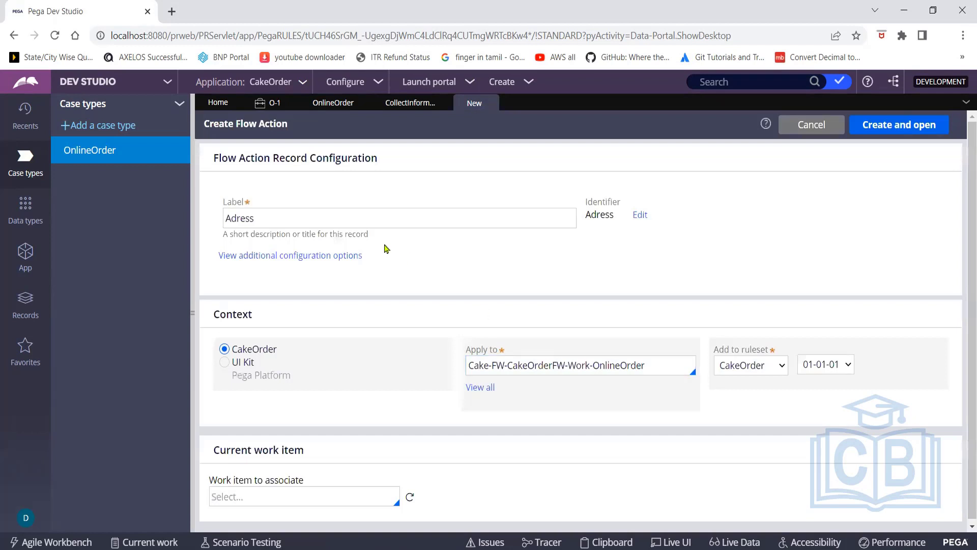
Review the Adress flow action form for OnlineOrder in CakeOrder 01-01-01, then create and open it
left_click(339, 218)
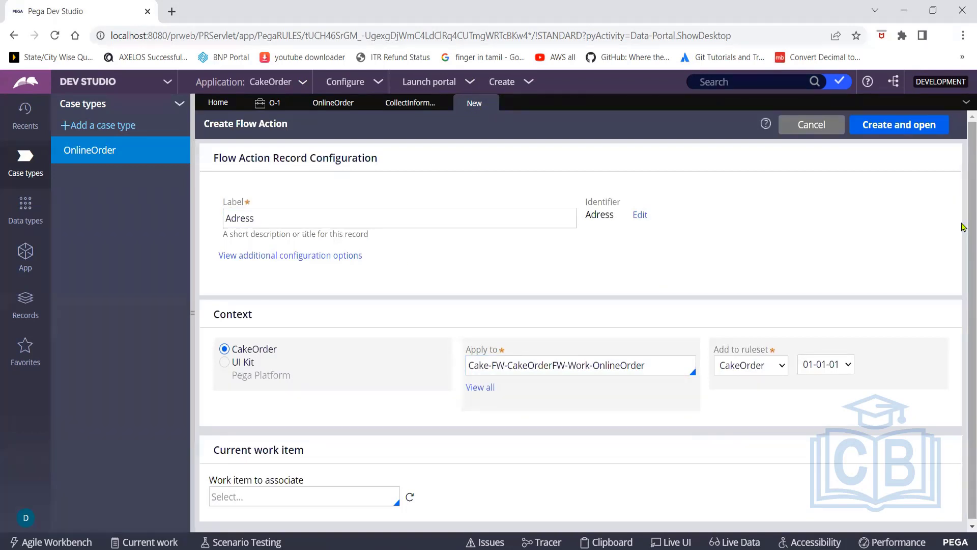
scroll(962, 227, "down", 1)
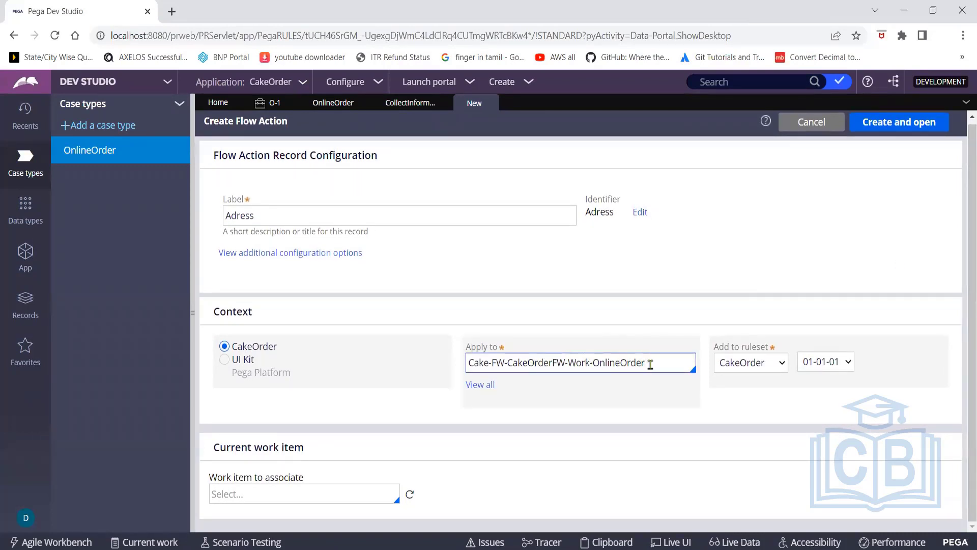
left_click(259, 496)
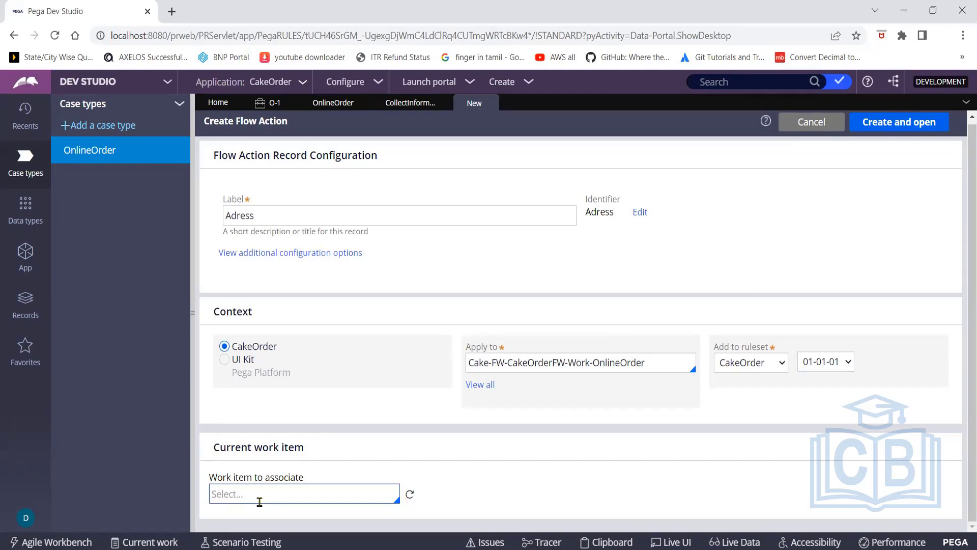
left_click(565, 370)
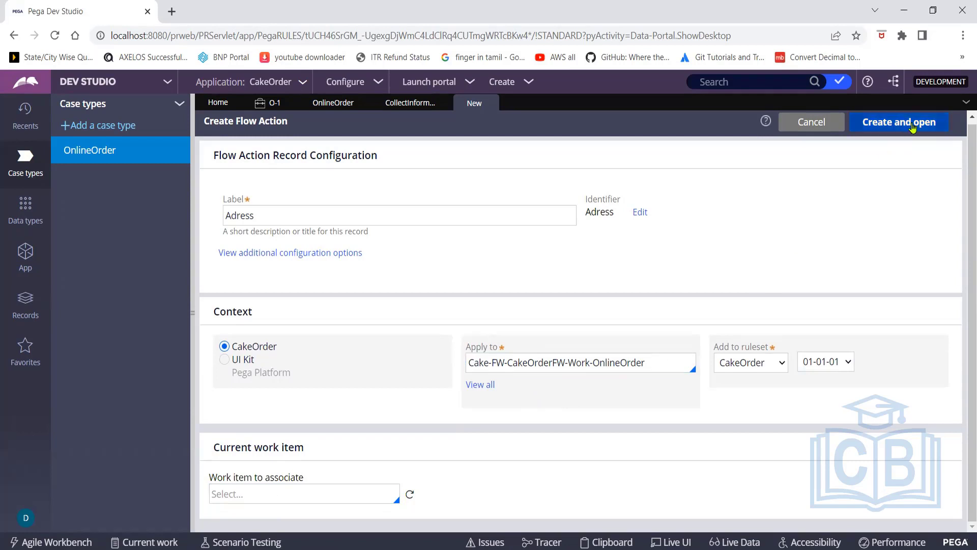
left_click(913, 128)
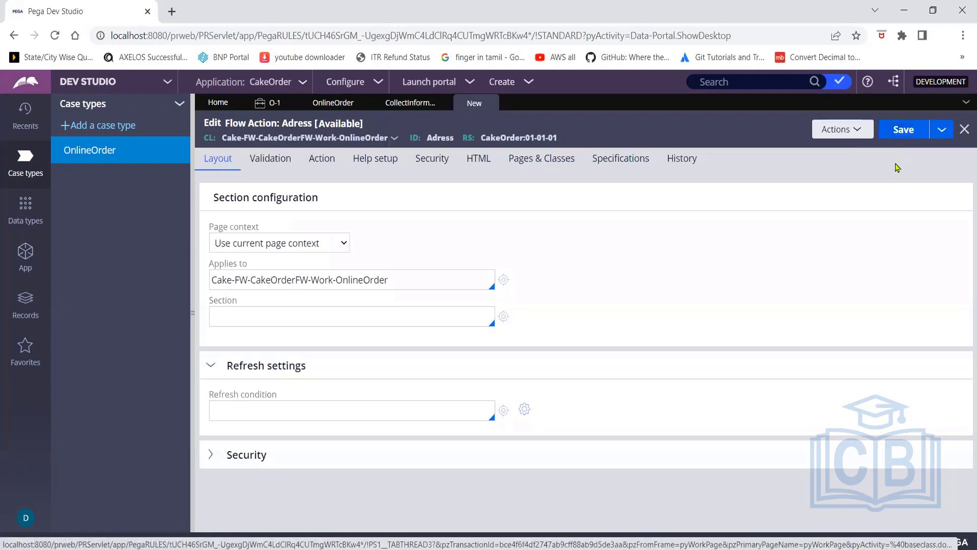
Set the flow action's section to DeliveryAddress and start creating that new section
left_click(402, 314)
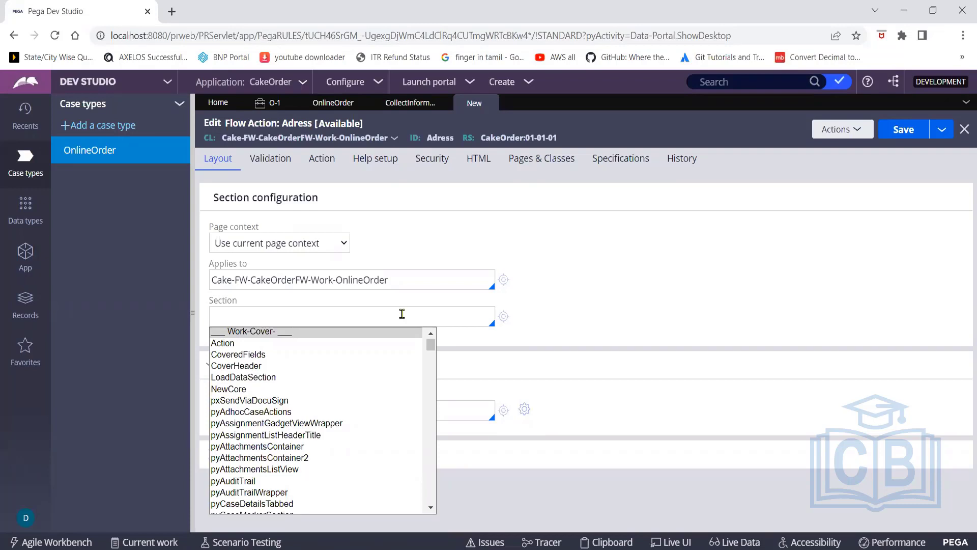
type("deliver")
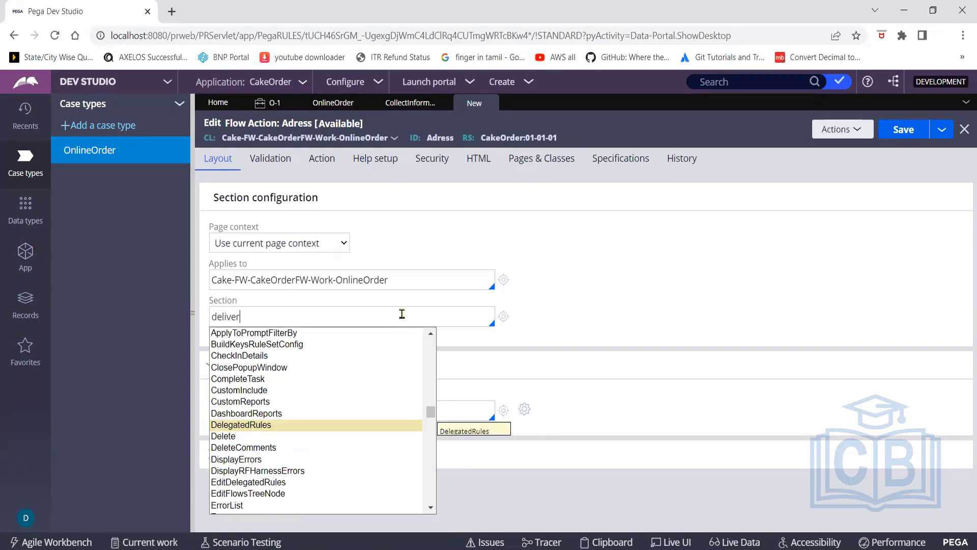
type("ya")
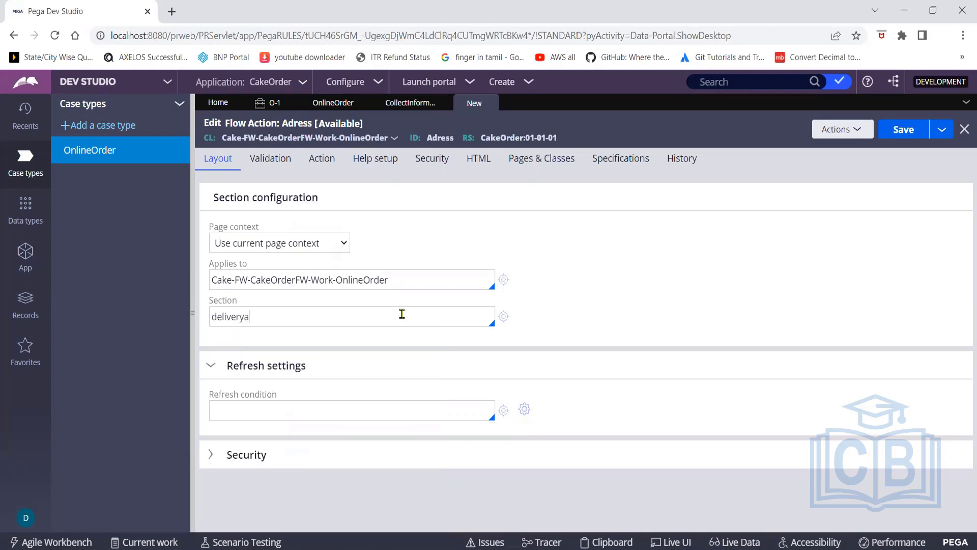
type("dress")
key("BackSpace")
key("BackSpace")
key("BackSpace")
key("BackSpace")
key("BackSpace")
key("BackSpace")
key("BackSpace")
key("BackSpace")
key("BackSpace")
key("BackSpace")
key("BackSpace")
key("BackSpace")
key("BackSpace")
key("BackSpace")
type("DeliveryAddress")
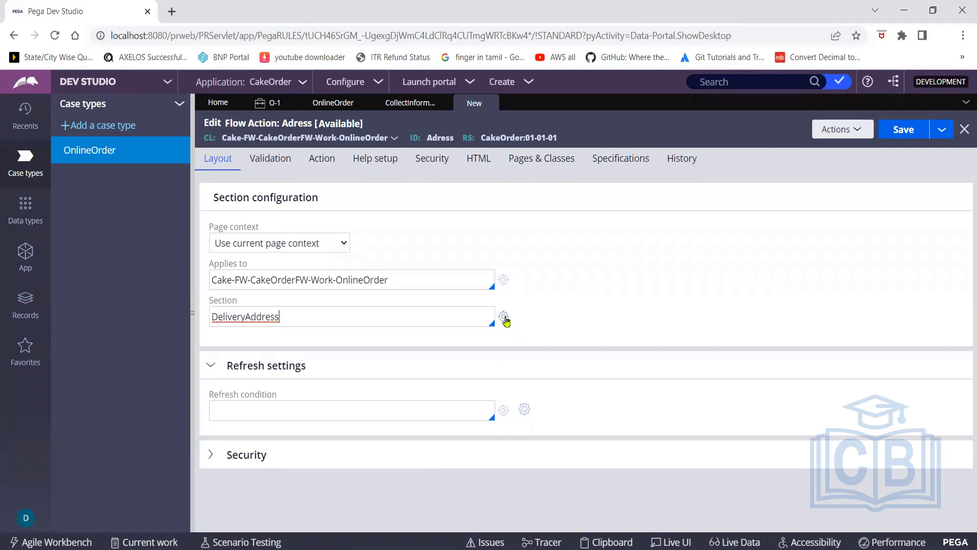
left_click(505, 317)
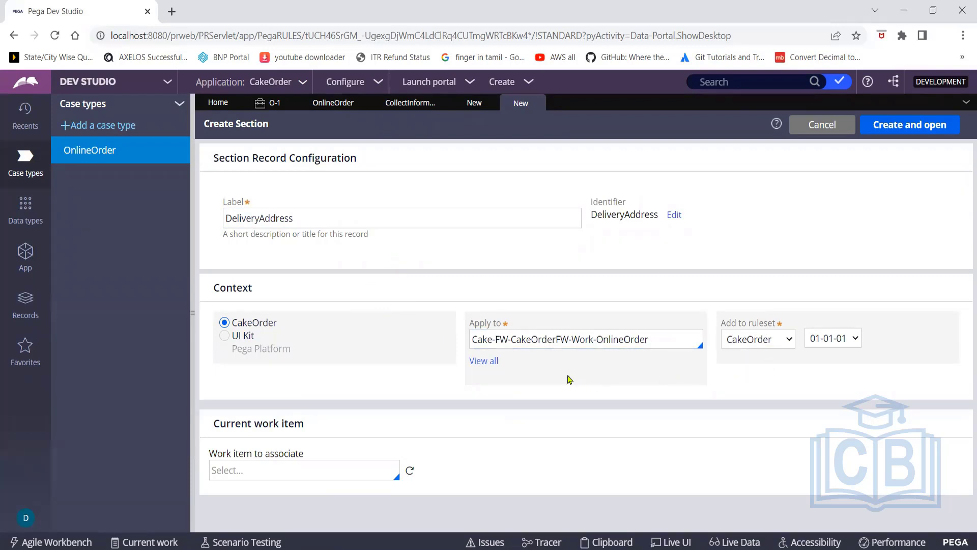
Create and open the DeliveryAddress section for OnlineOrder in ruleset CakeOrder 01-01-01
left_click(887, 131)
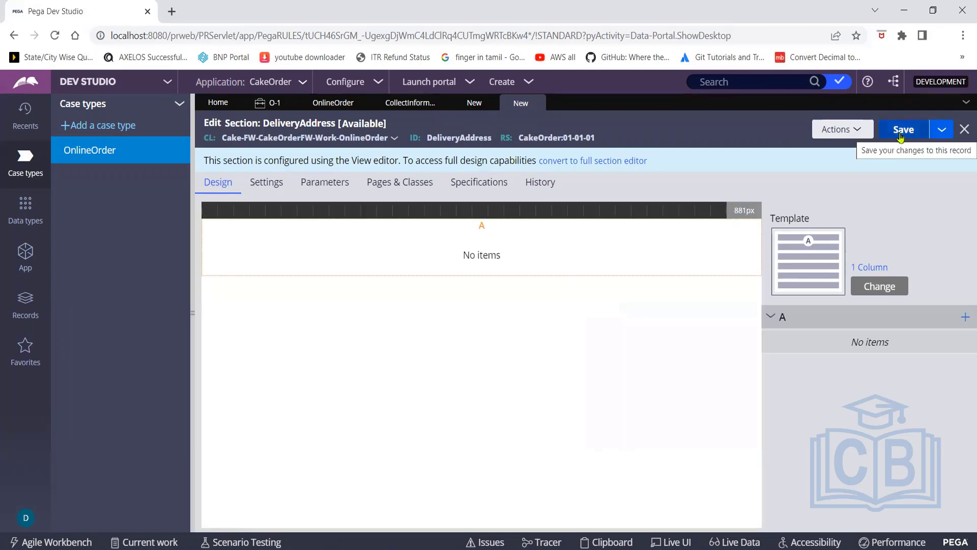
Save the DeliveryAddress section and switch back to the Adress flow action tab
left_click(901, 136)
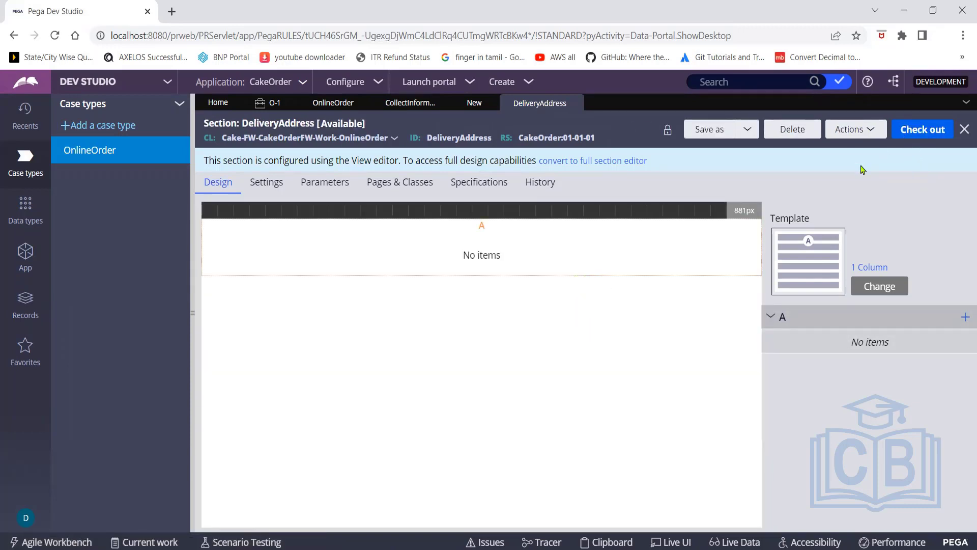
left_click(465, 105)
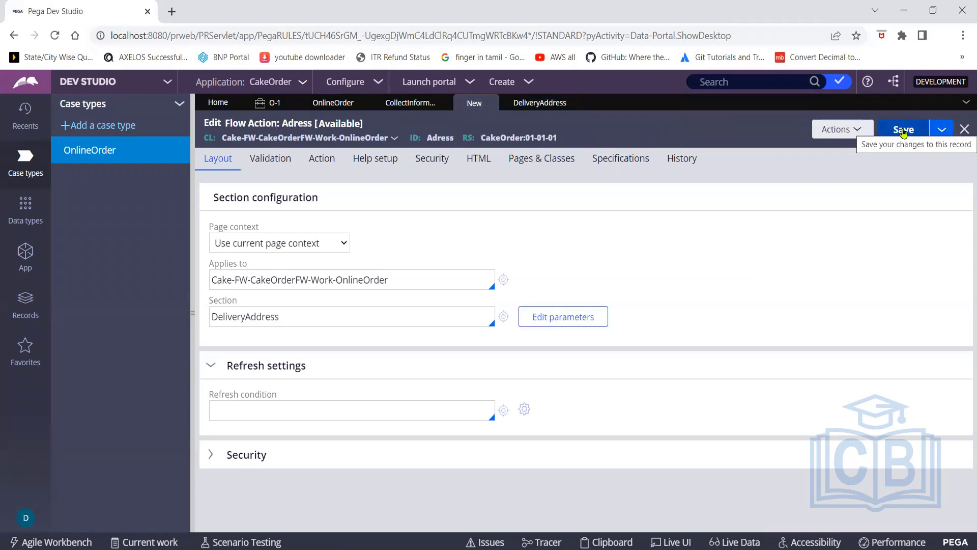
Save the Adress flow action, then check out the DeliveryAddress section for editing
left_click(903, 132)
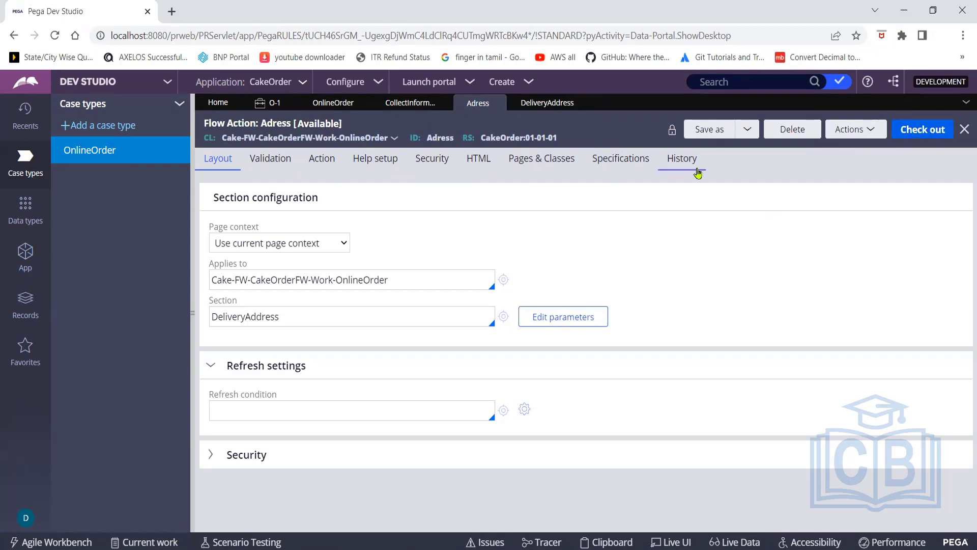
left_click(547, 106)
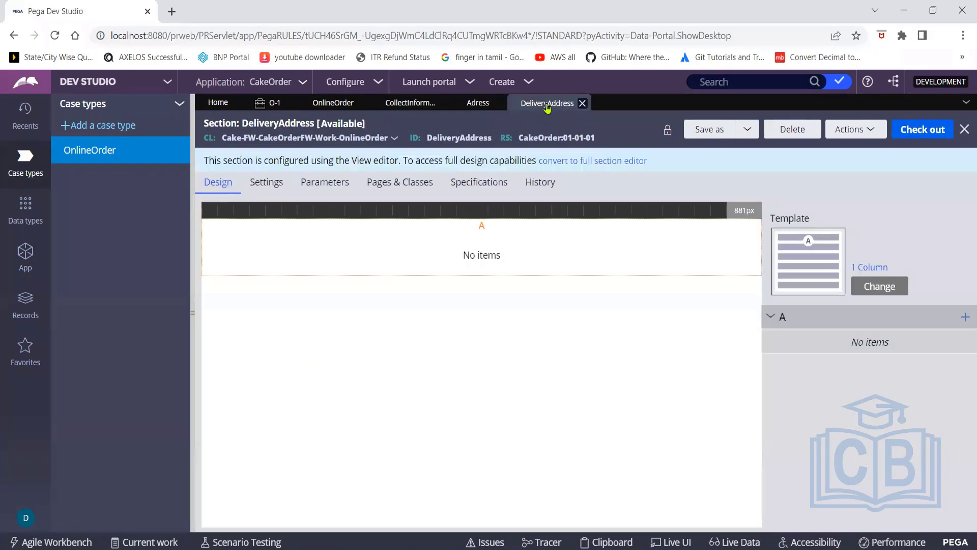
left_click(914, 137)
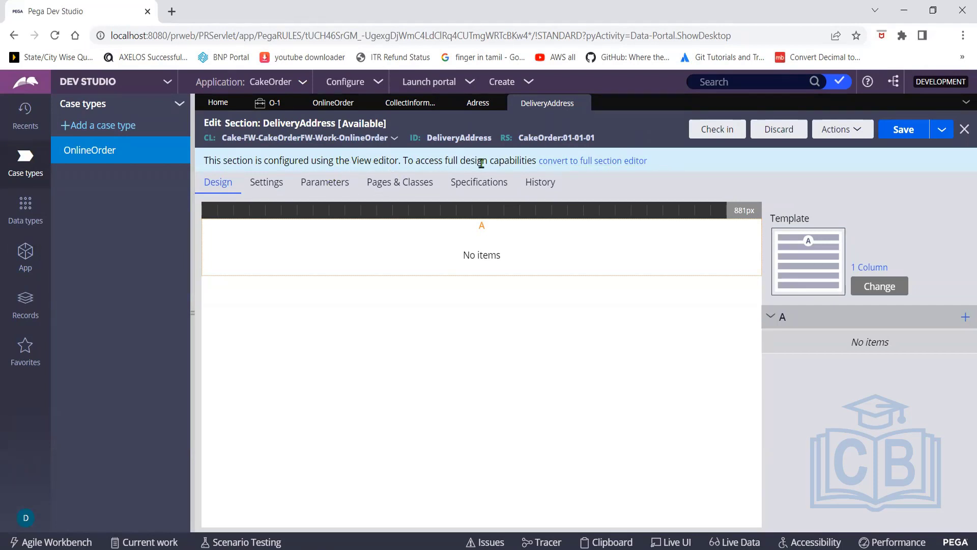
Convert DeliveryAddress to the full section editor and confirm reverting it to a normal section
left_click(569, 166)
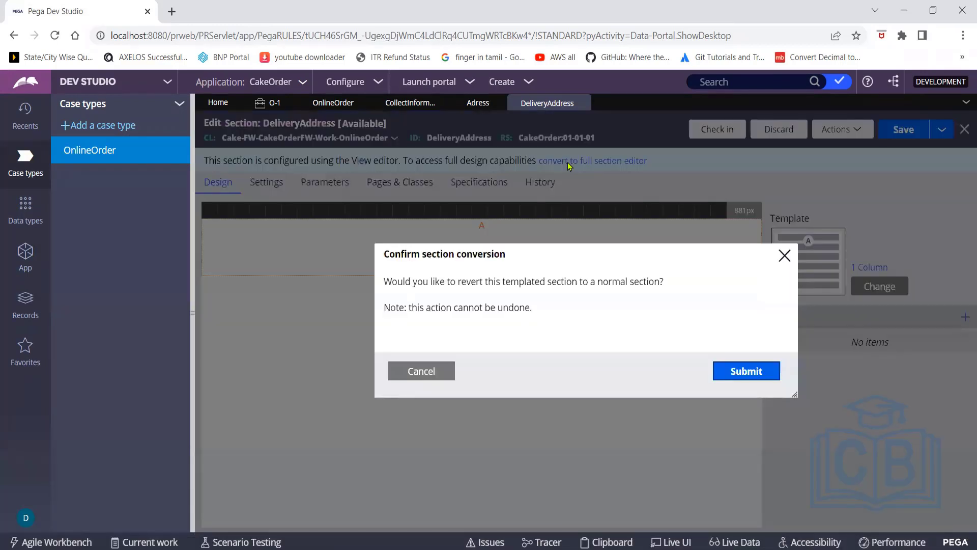
left_click(745, 374)
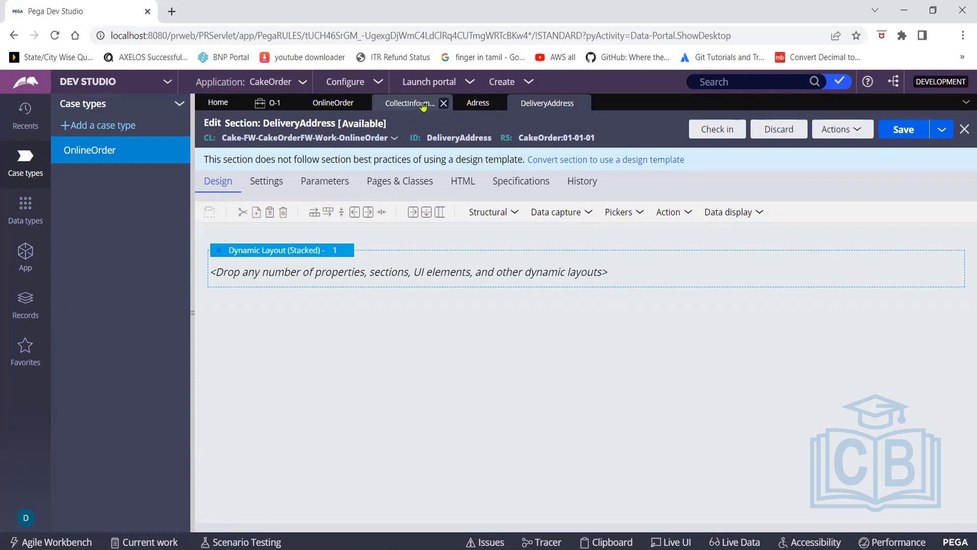
left_click(420, 105)
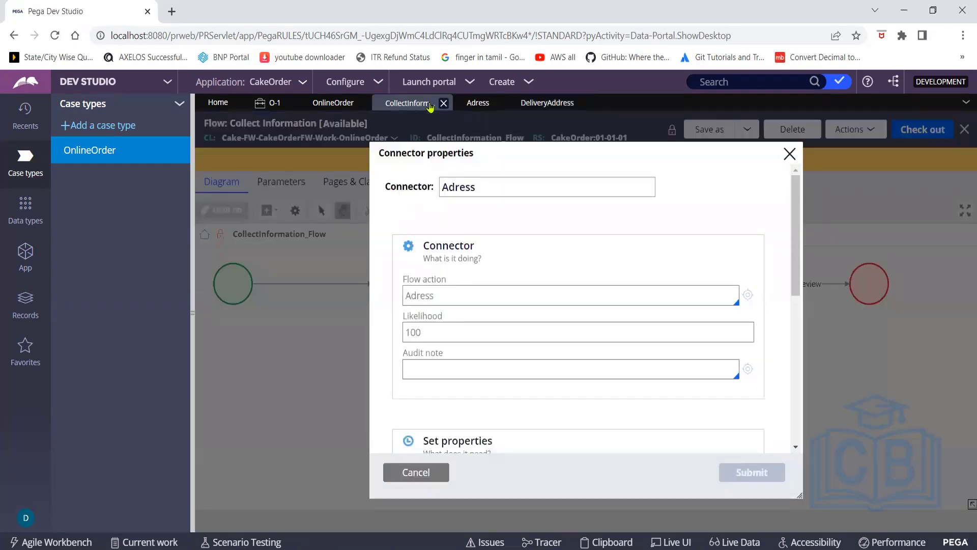
left_click(790, 157)
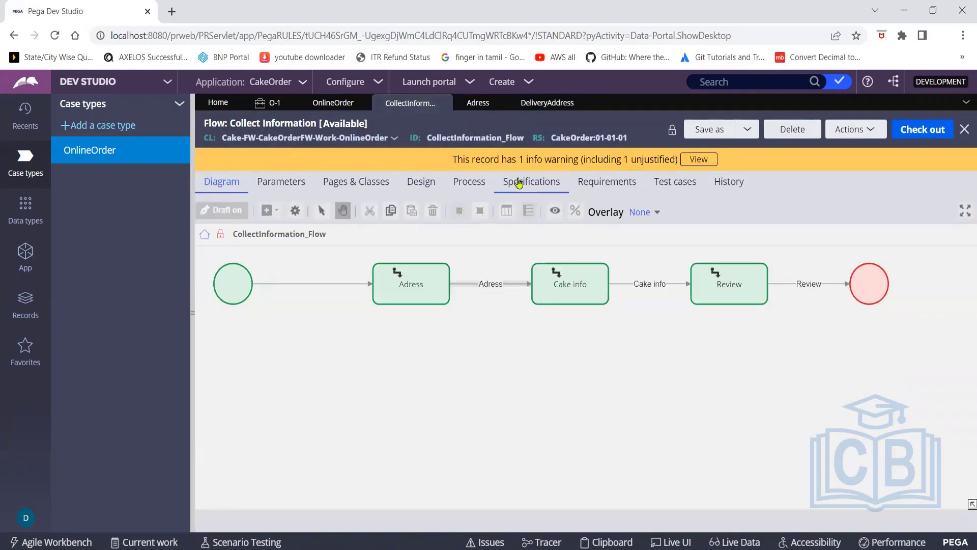
left_click(478, 103)
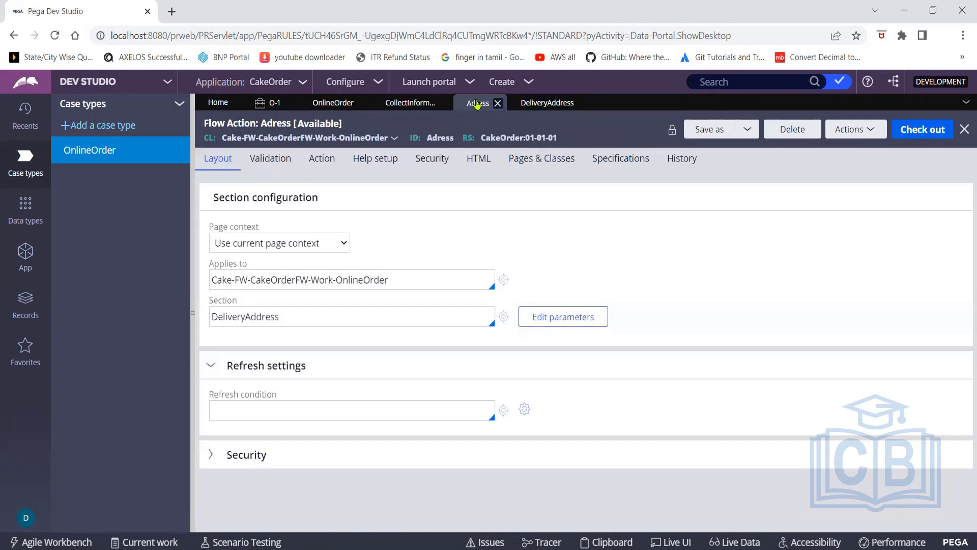
left_click(533, 103)
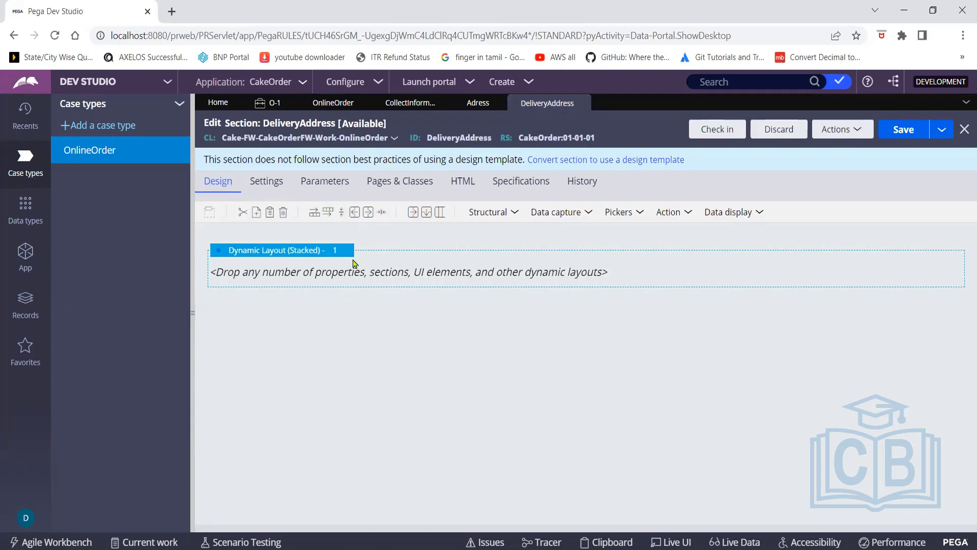
Drop a Text input from Data capture into the Dynamic Layout (Stacked) and select its cell
left_click(410, 103)
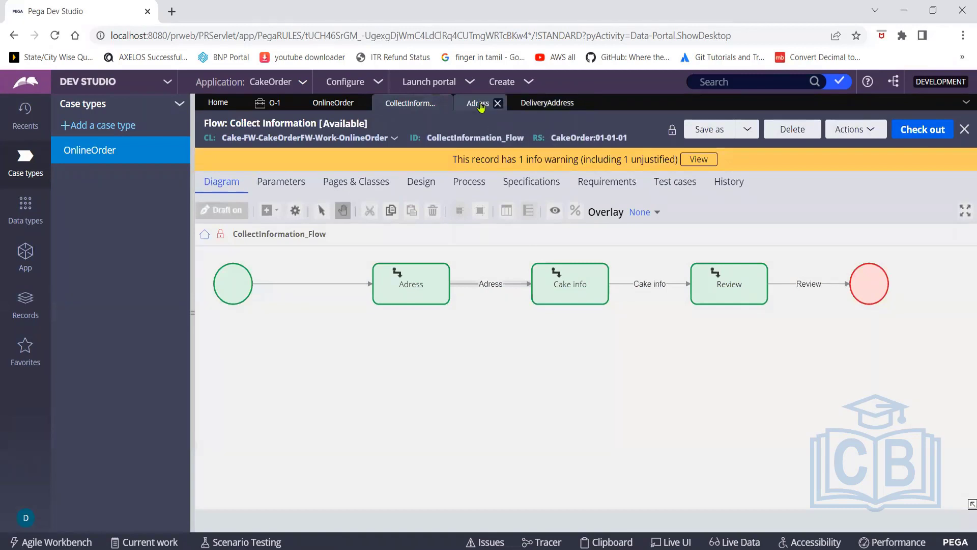
left_click(537, 103)
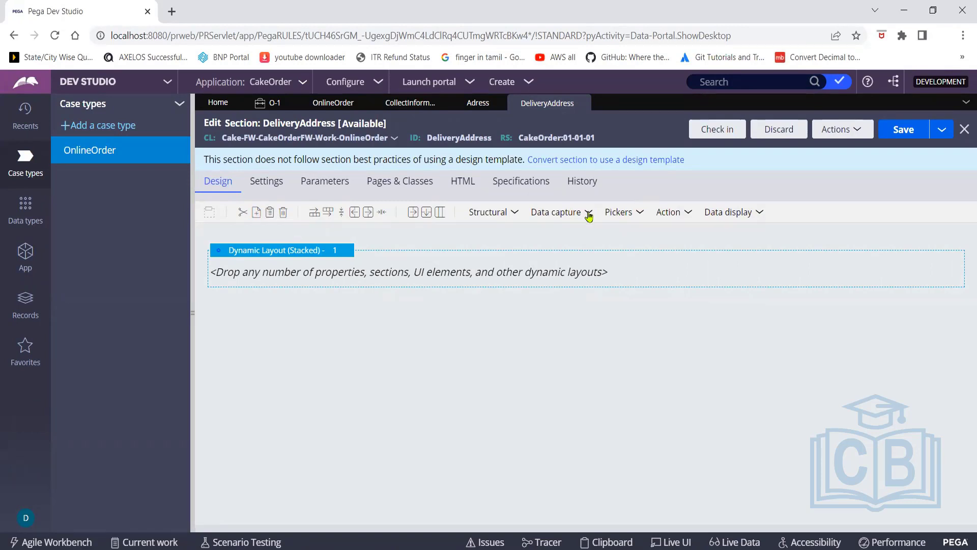
left_click(589, 214)
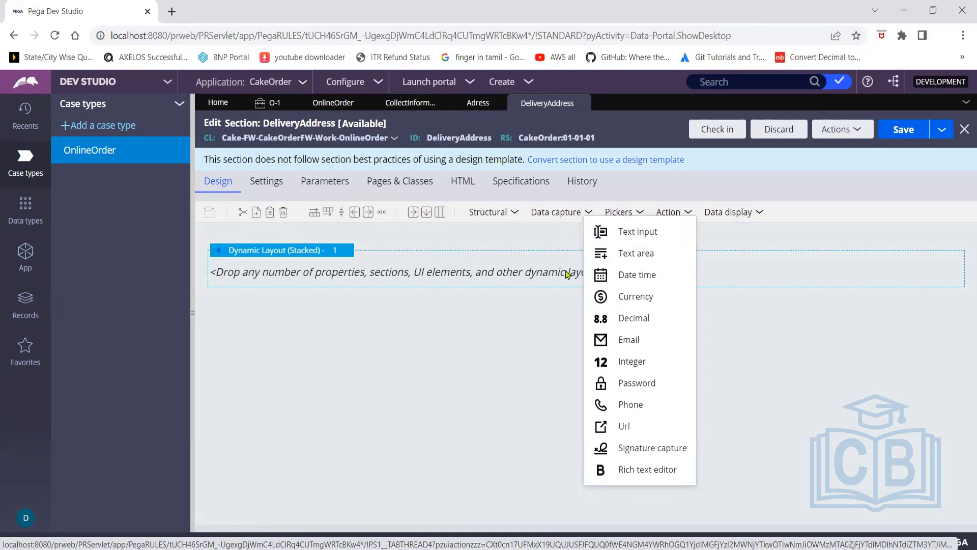
left_click_drag(640, 238, 420, 276)
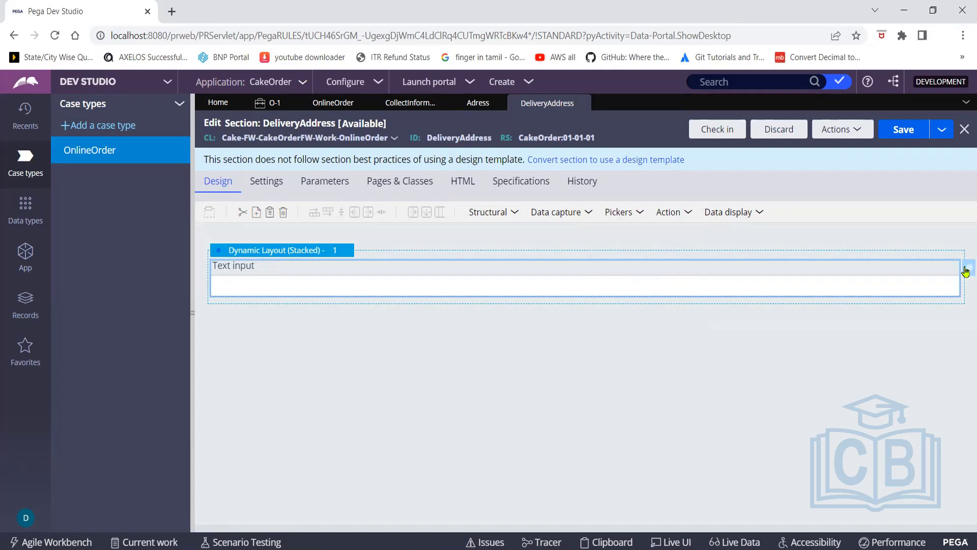
left_click(965, 271)
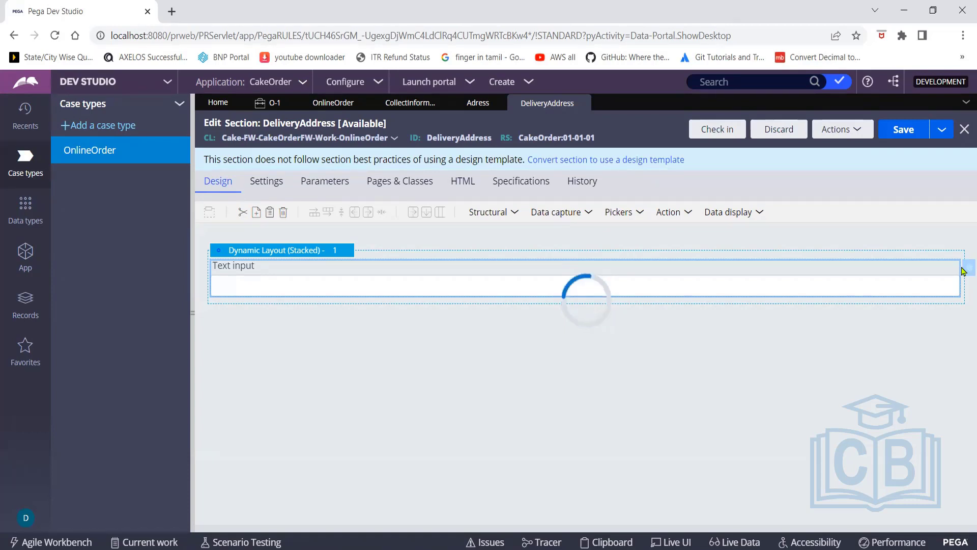
Enter Name as the text input cell's property and start creating that new property
left_click(964, 270)
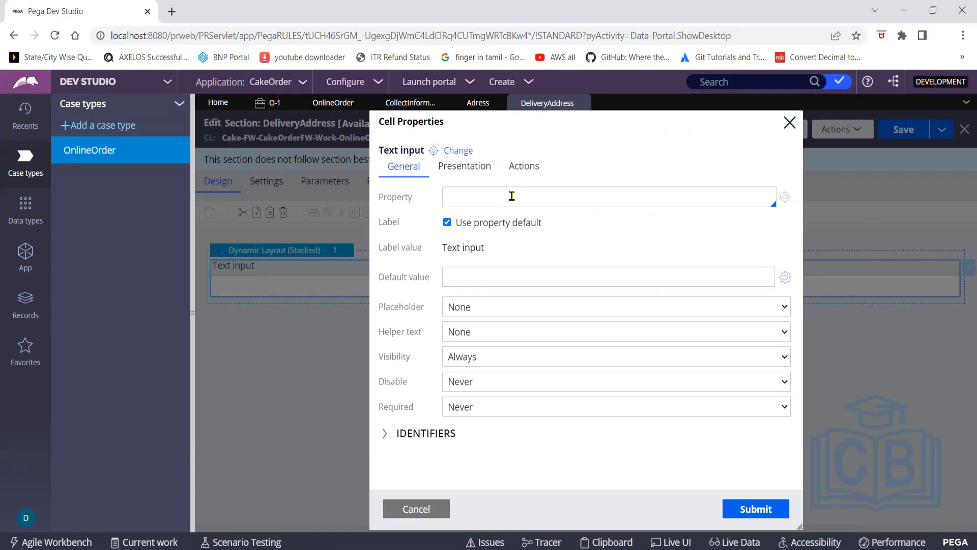
type("Name")
left_click(785, 200)
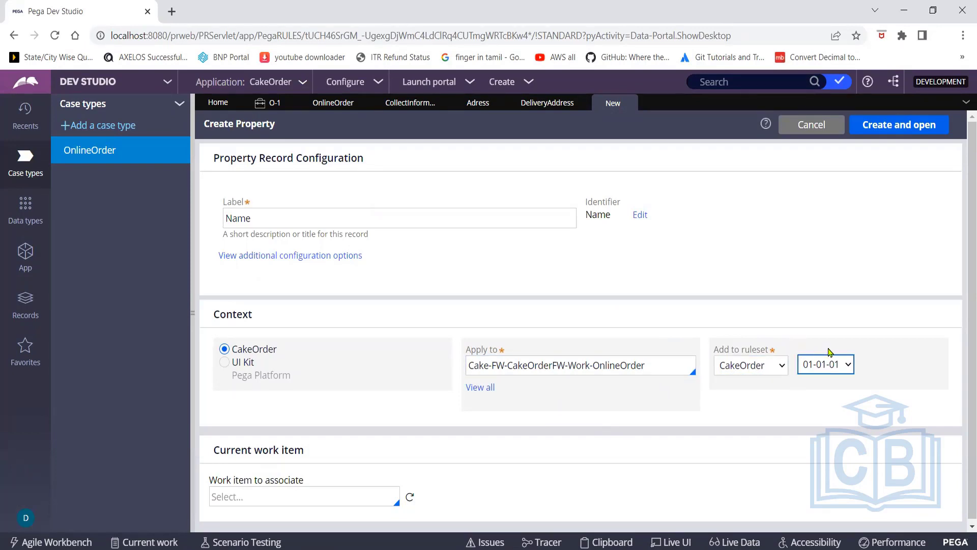
Create the Name property, keep its type as Text, and save the rule
left_click(894, 127)
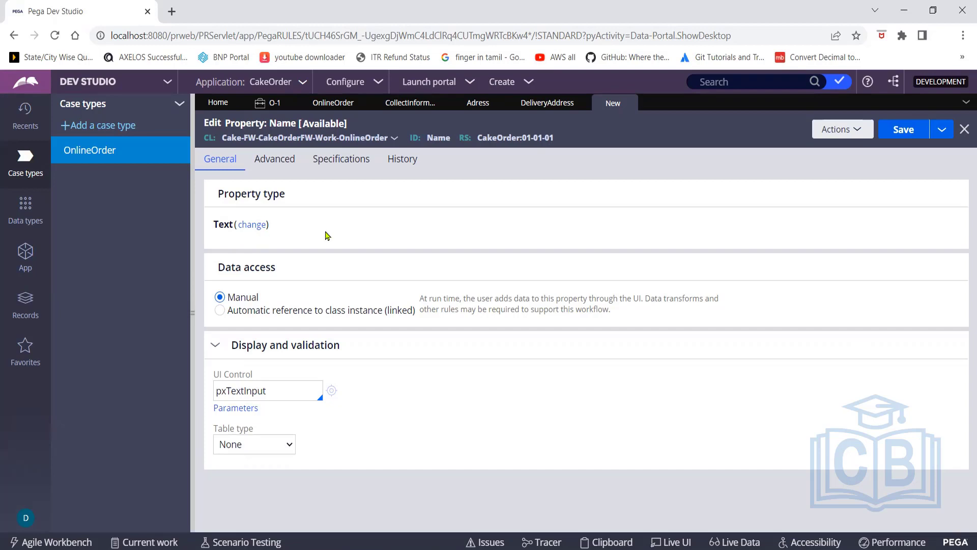
left_click(258, 226)
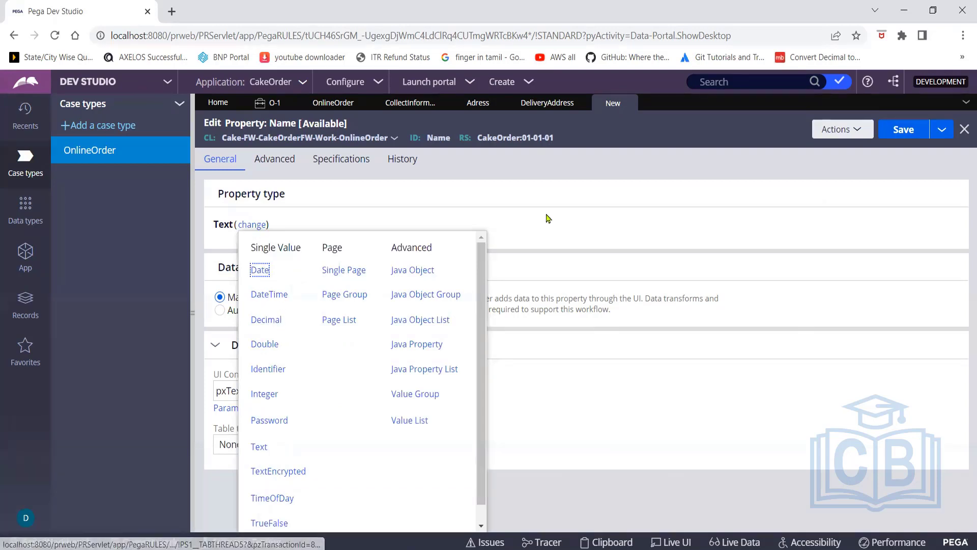
left_click(549, 218)
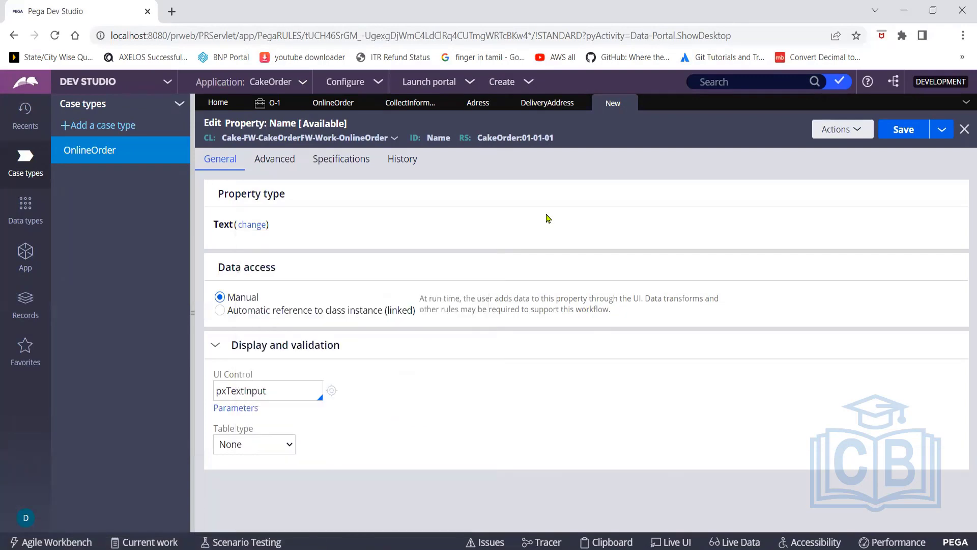
left_click(905, 130)
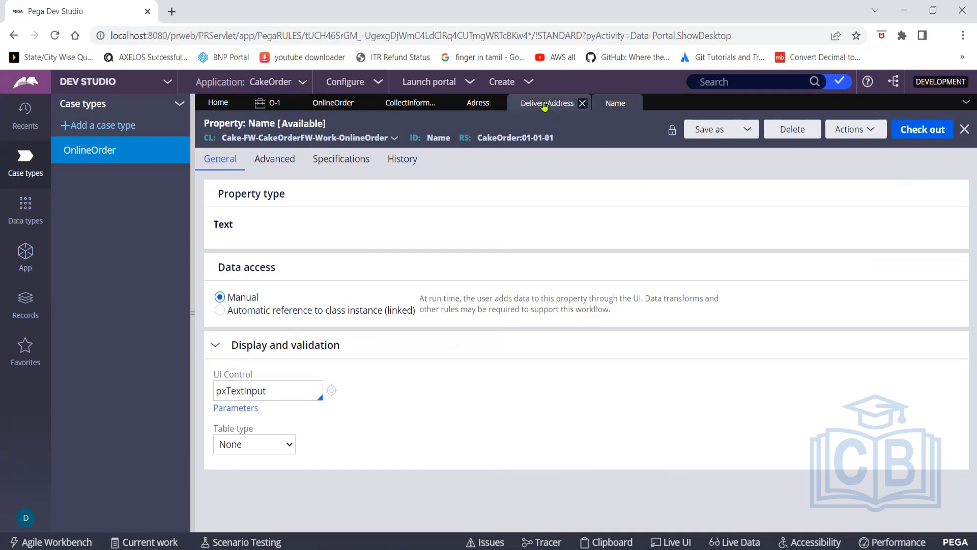
Bind the DeliveryAddress text input to .Name via autocomplete and open the Name property rule
left_click(544, 105)
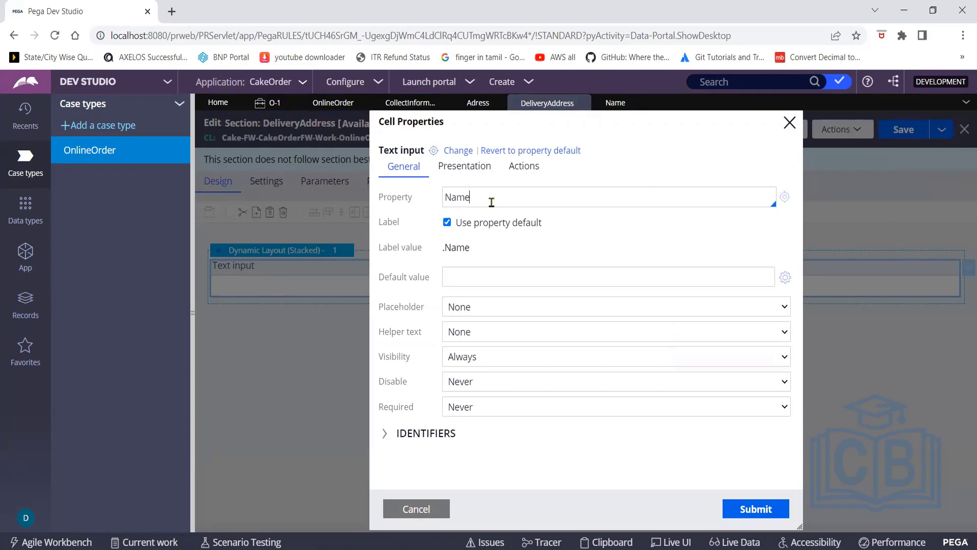
type(".")
type(".")
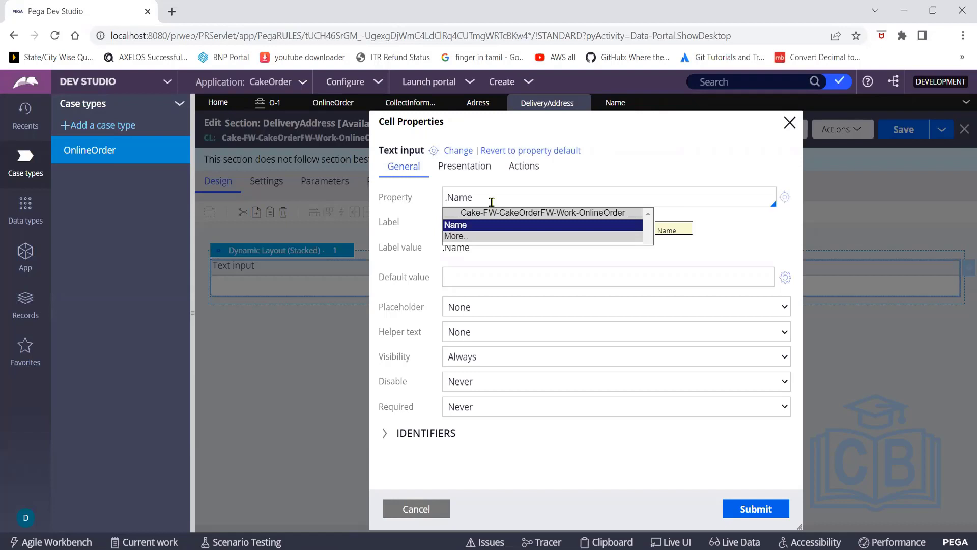
left_click(458, 228)
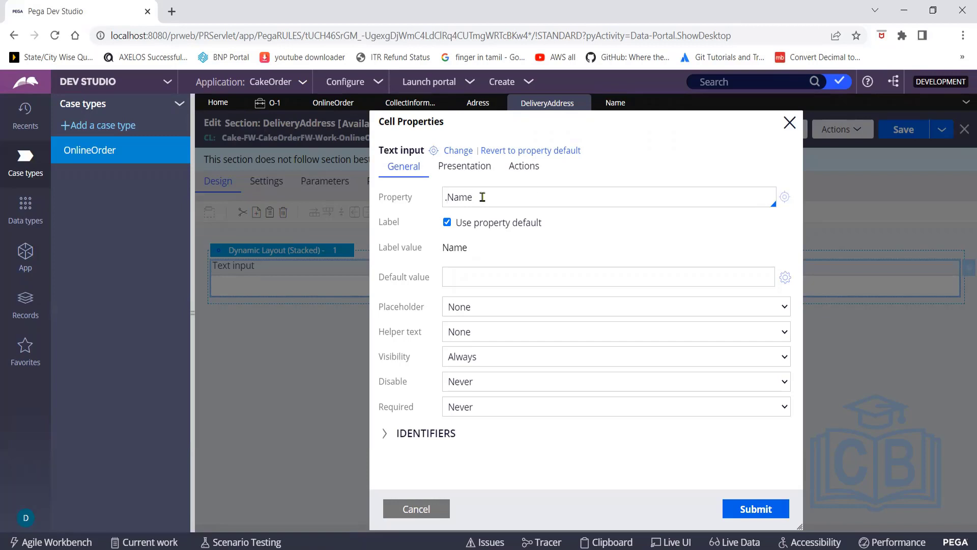
left_click(786, 198)
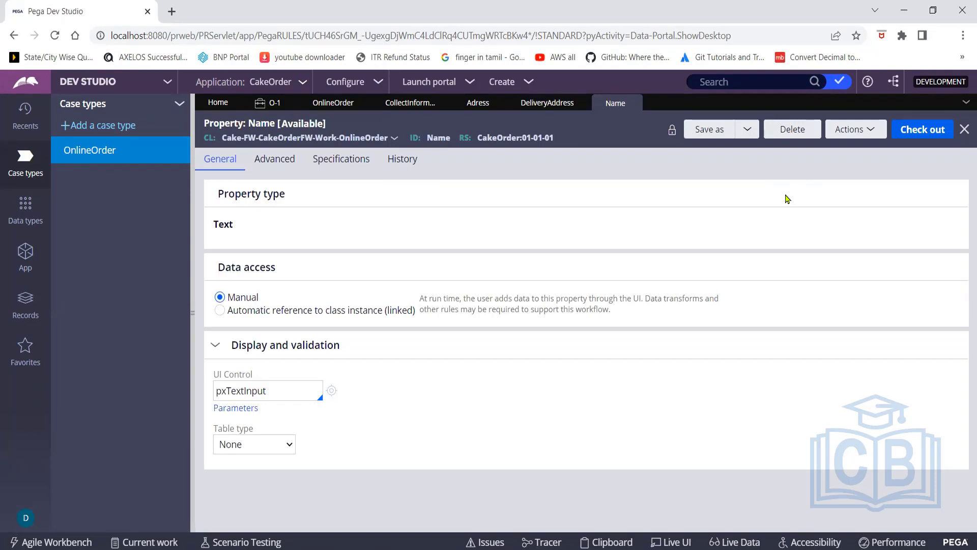
Return to the DeliveryAddress section editor and its Cell Properties dialog
left_click(546, 105)
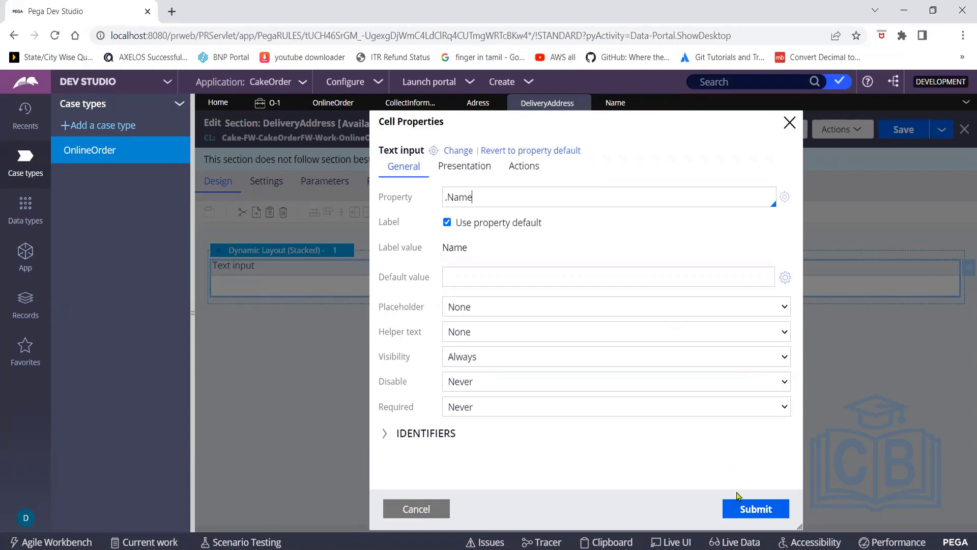
Choose Name from the property suggestions so the cell's property becomes .Name
left_click(496, 200)
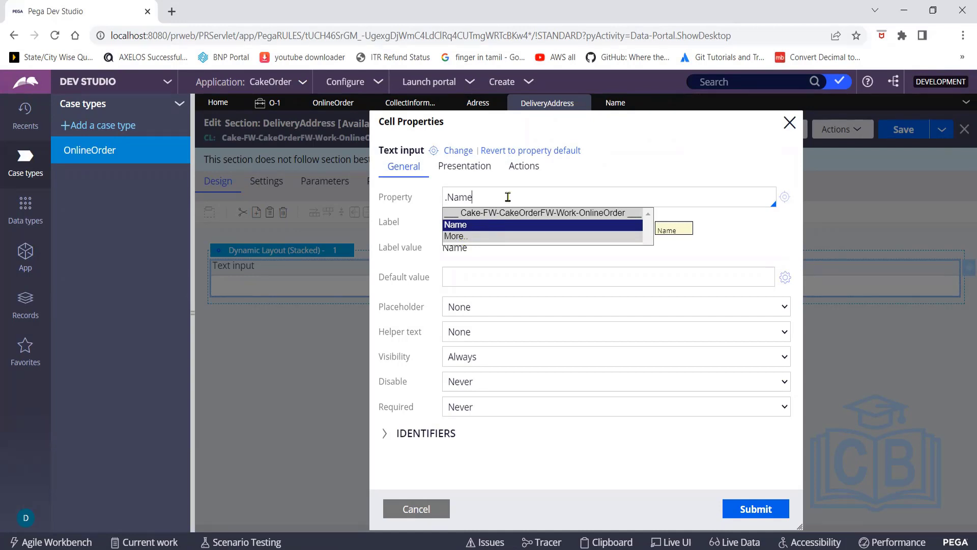
left_click(468, 225)
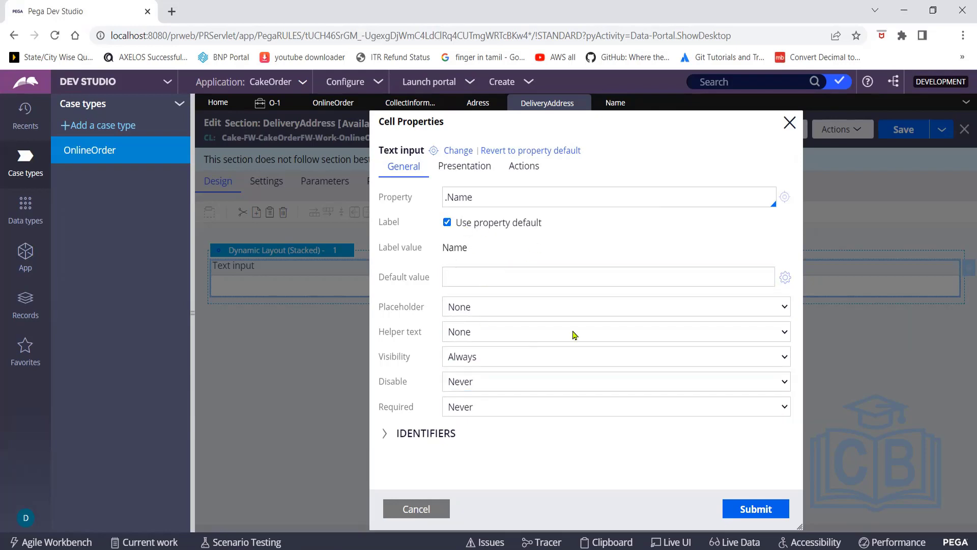
Type then clear the default value 'Provide your full name', and submit the cell properties
left_click(484, 275)
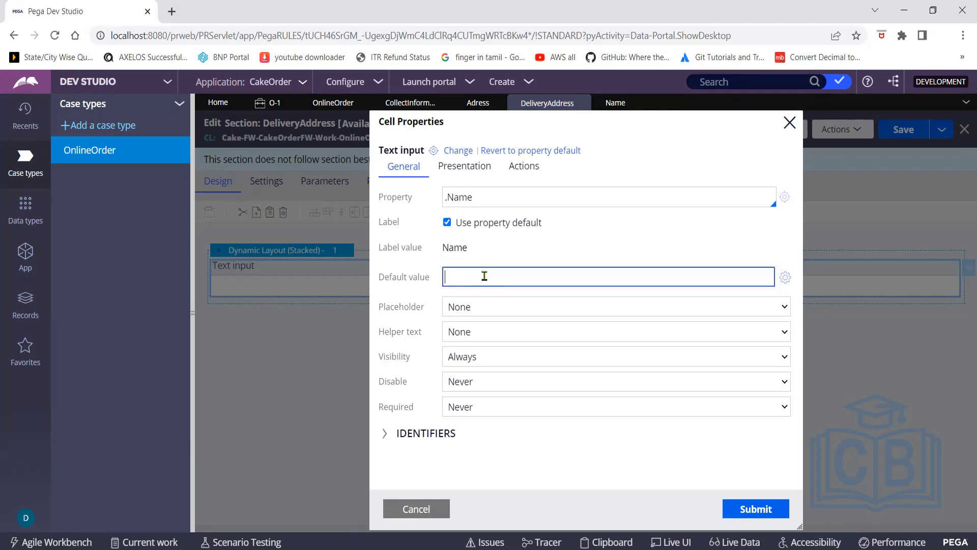
type("Provide your full name")
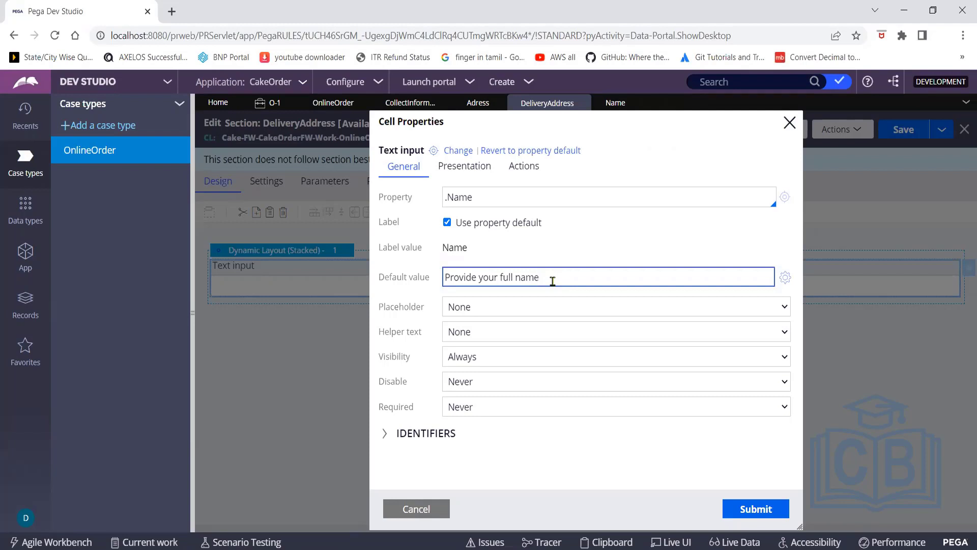
left_click_drag(552, 280, 442, 280)
key("BackSpace")
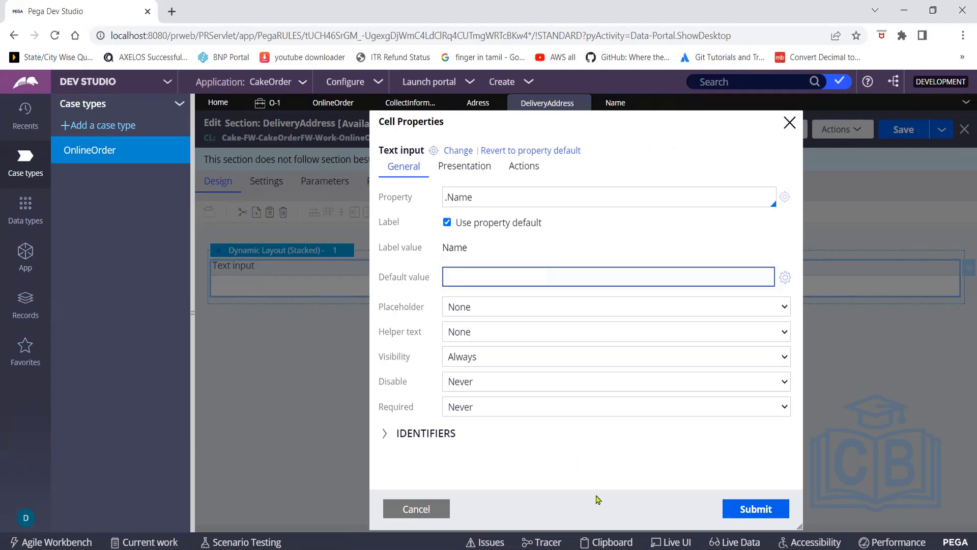
left_click(745, 511)
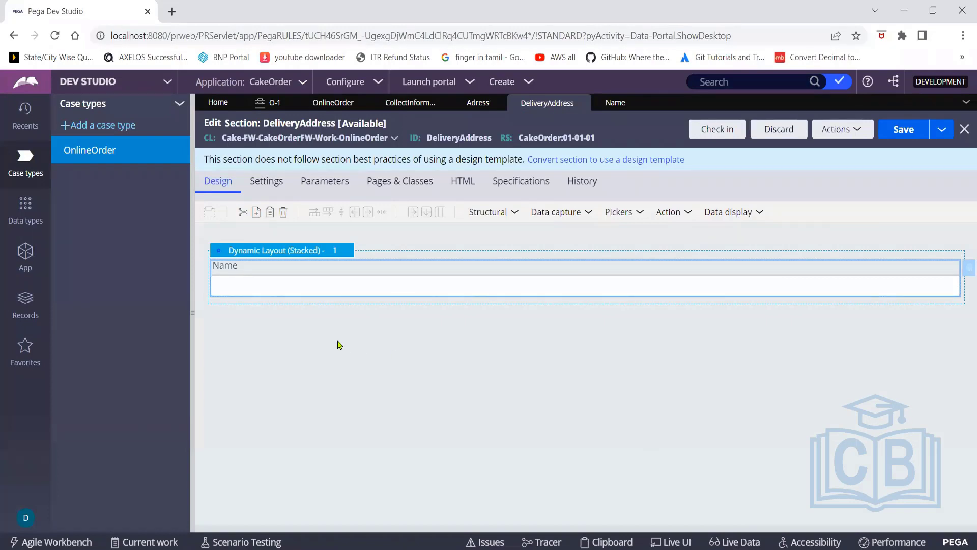
Add a second Text input below Name, deleting a misplaced copy, and open its cell properties
left_click(591, 214)
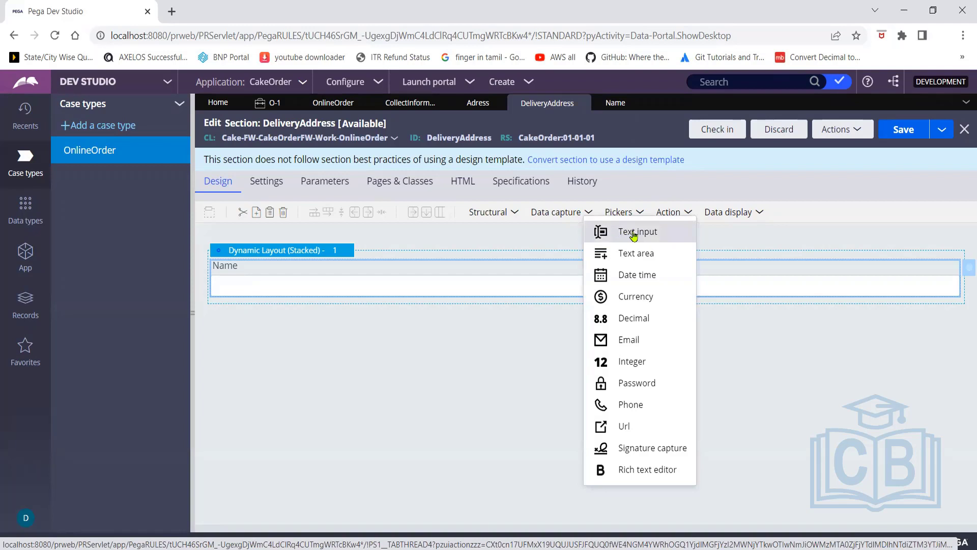
left_click_drag(633, 235, 380, 286)
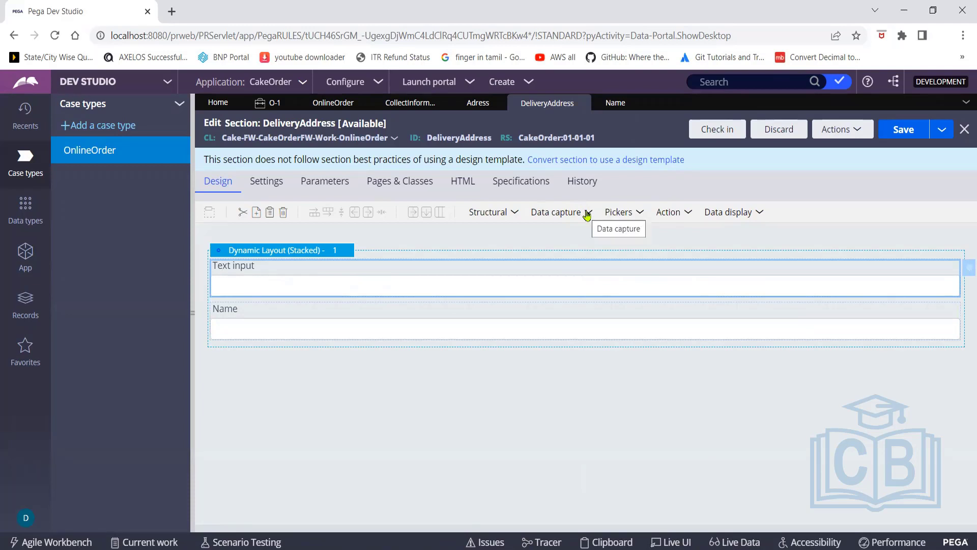
right_click(286, 272)
left_click(309, 328)
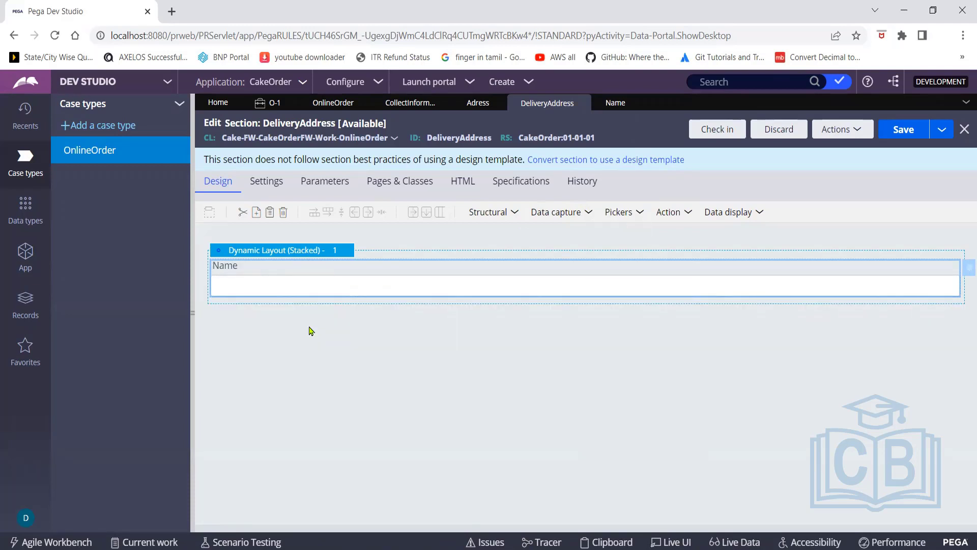
left_click(589, 213)
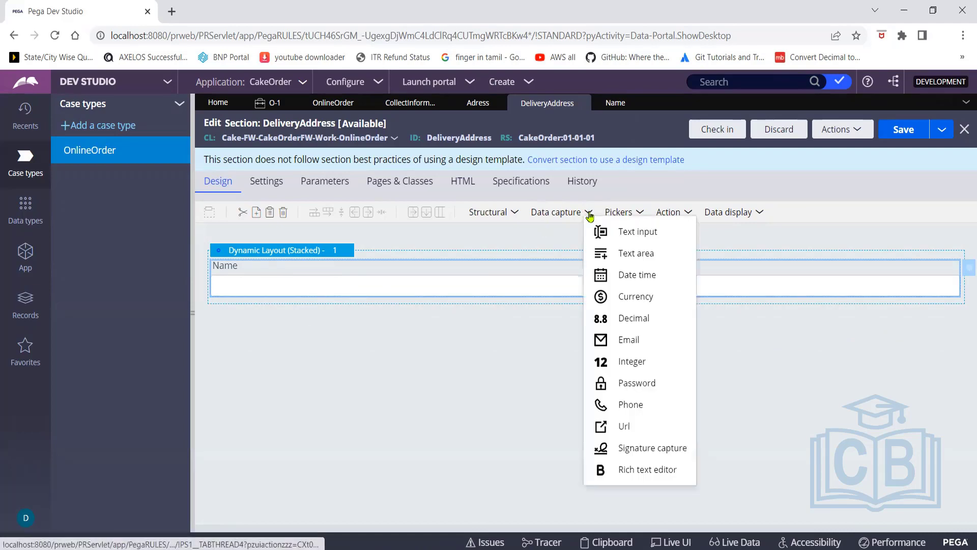
left_click_drag(619, 231, 476, 325)
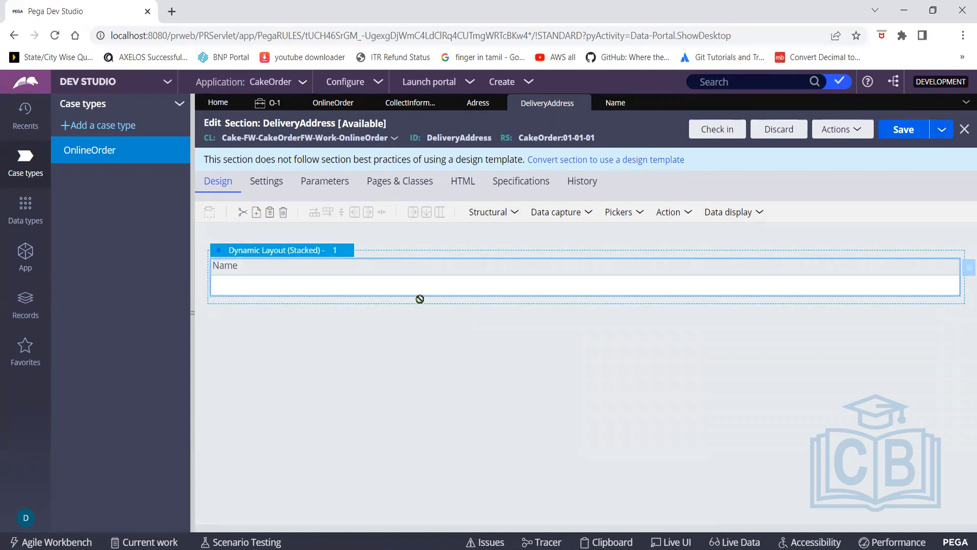
mouse_move(420, 299)
left_mouse_down()
mouse_move(426, 294)
mouse_move(428, 307)
left_mouse_up()
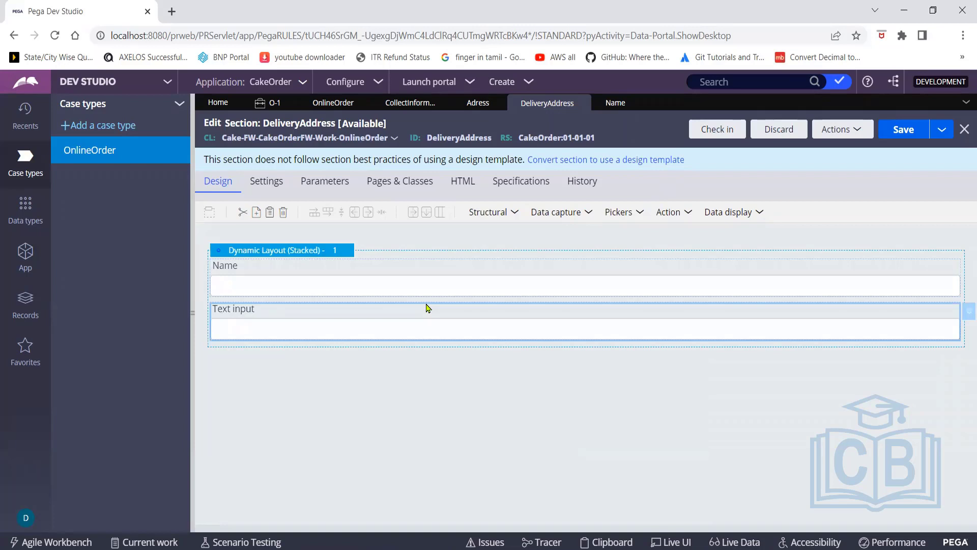
left_click(966, 318)
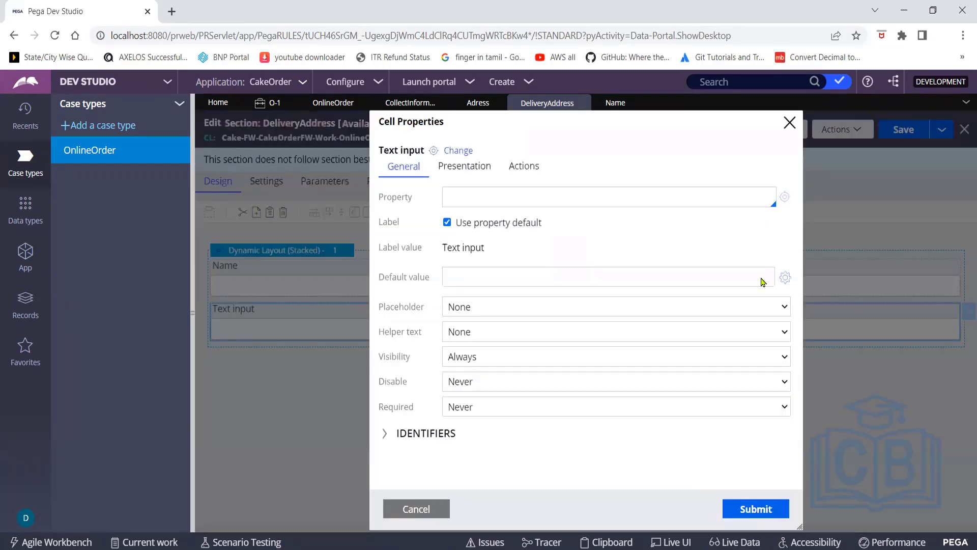
left_click(489, 199)
type(".")
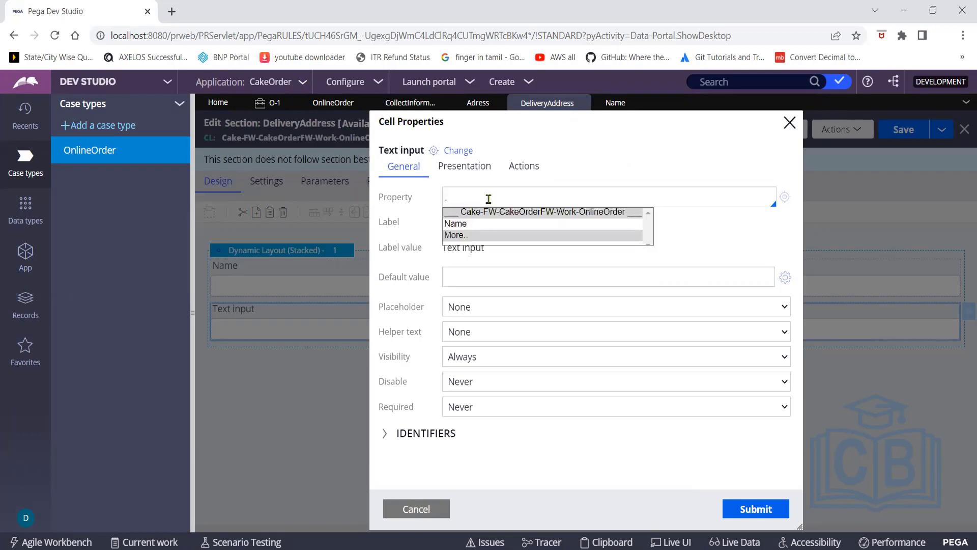
key("BackSpace")
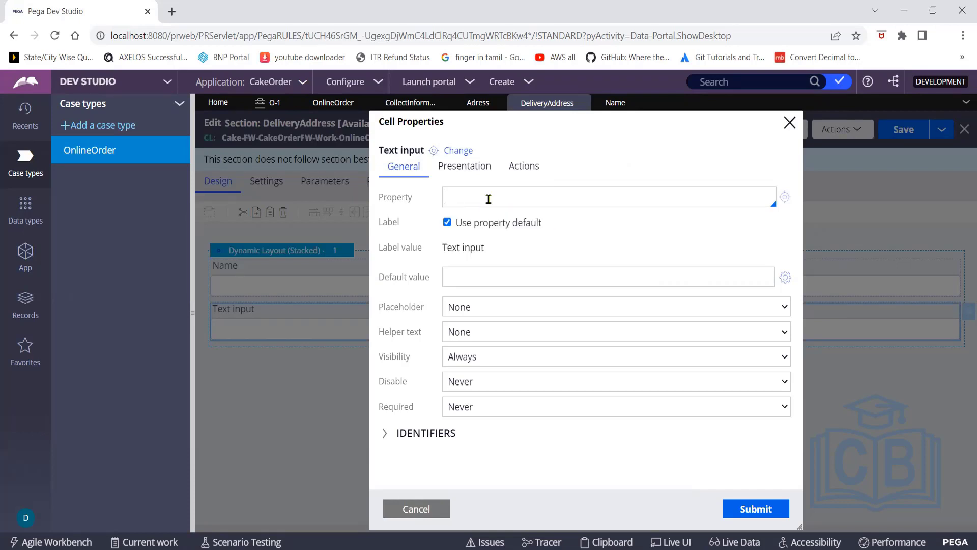
type("Phone")
key("BackSpace")
key("BackSpace")
key("BackSpace")
key("BackSpace")
key("BackSpace")
left_click(734, 268)
From Records > Data Model > Property, start a new Property record with Create
left_click(31, 307)
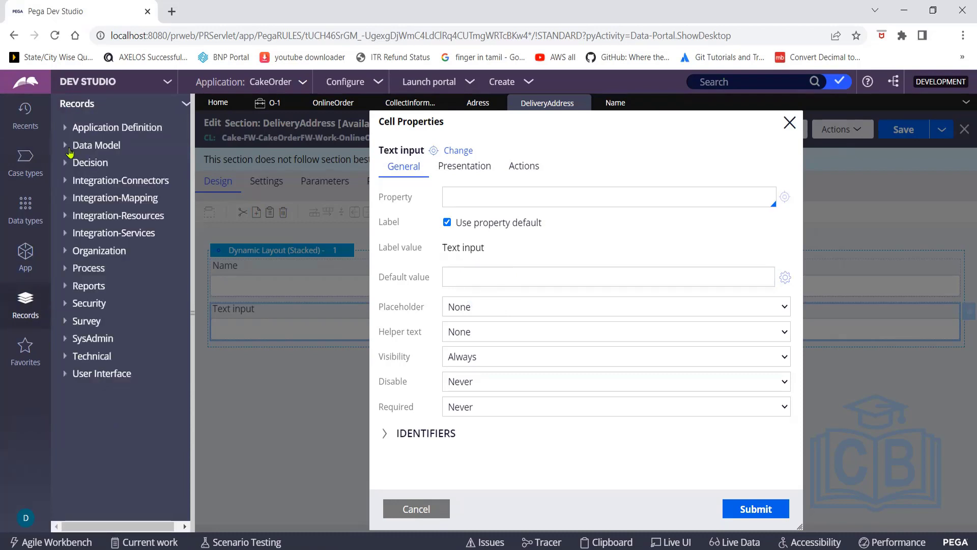
left_click(67, 146)
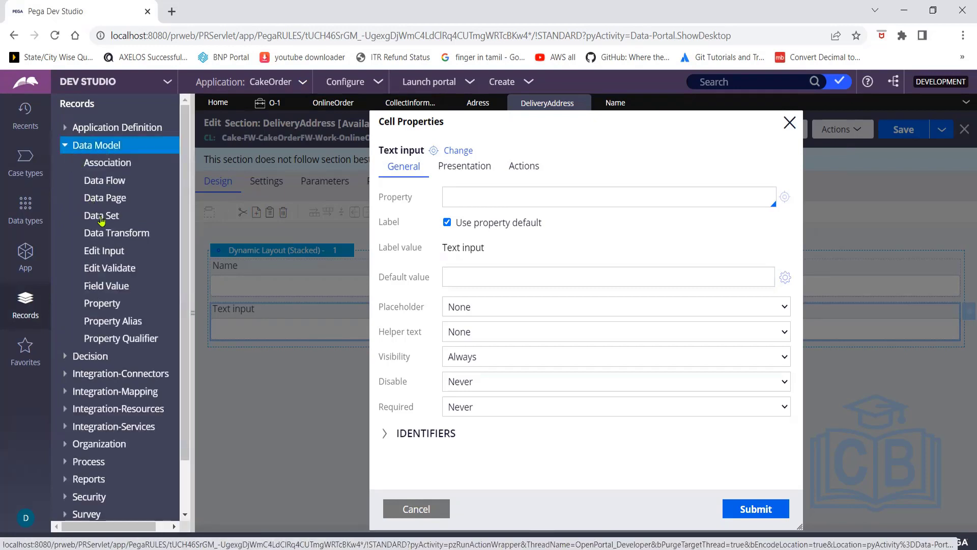
left_click(102, 304)
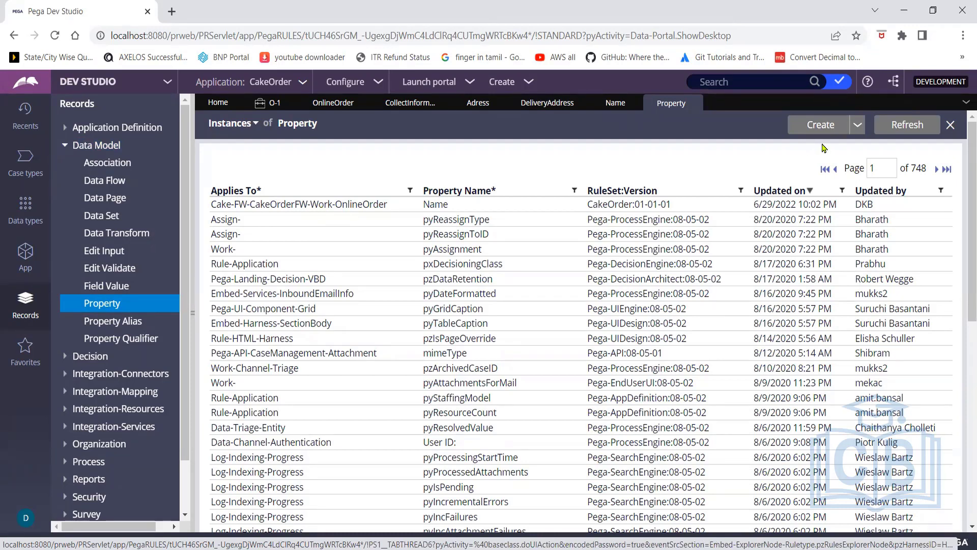
left_click(858, 128)
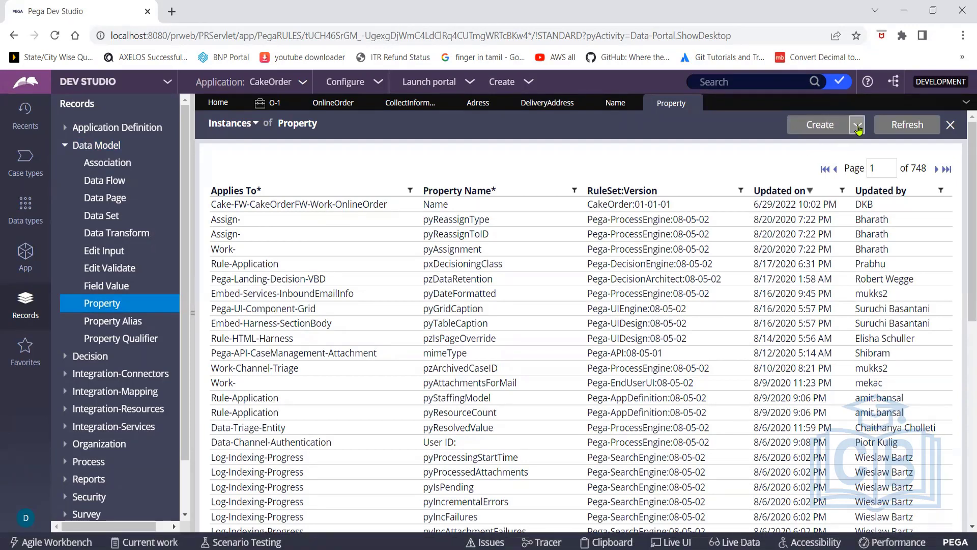
left_click(827, 129)
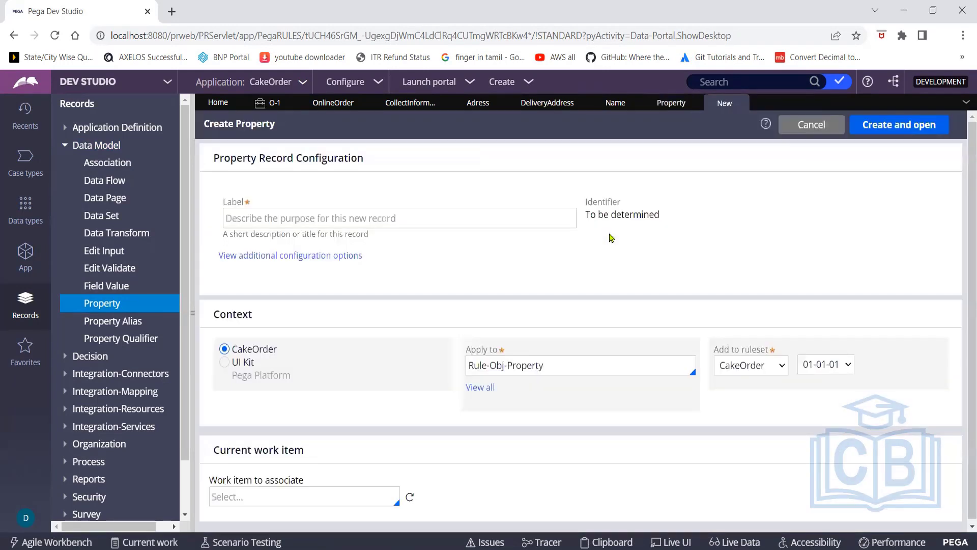
Label the new property PhoneNumber and apply it to Cake-FW-CakeOrderFW-Work-OnlineOrder
left_click(458, 221)
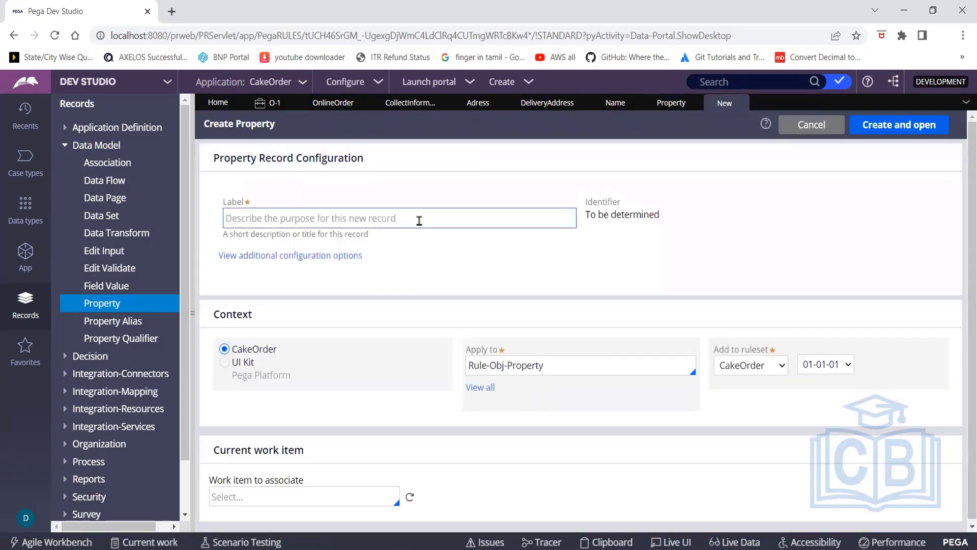
left_click(420, 220)
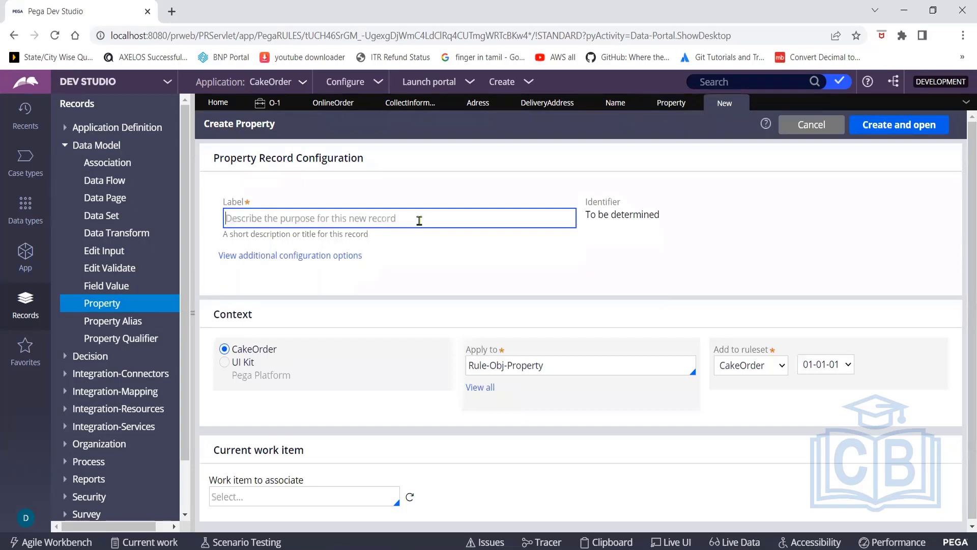
type("Ph")
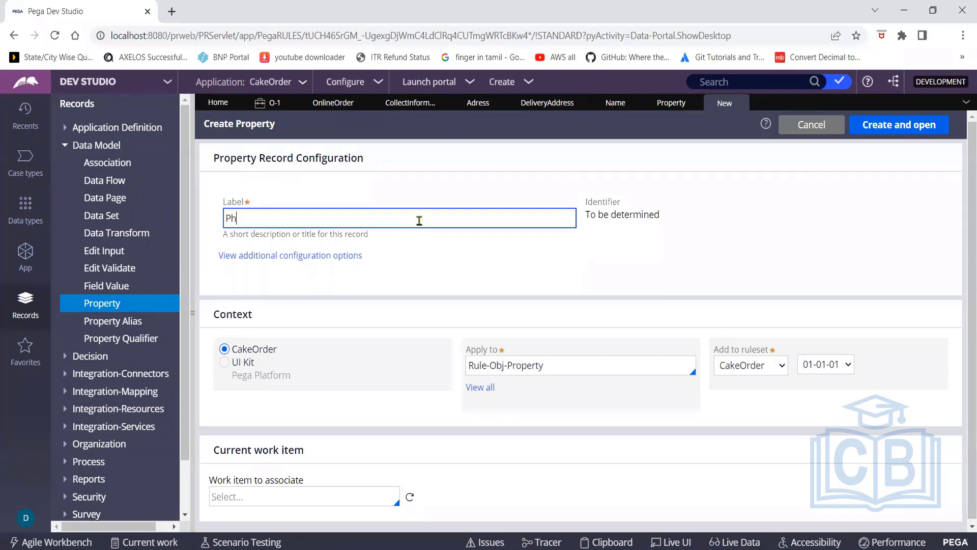
type("oneNumber")
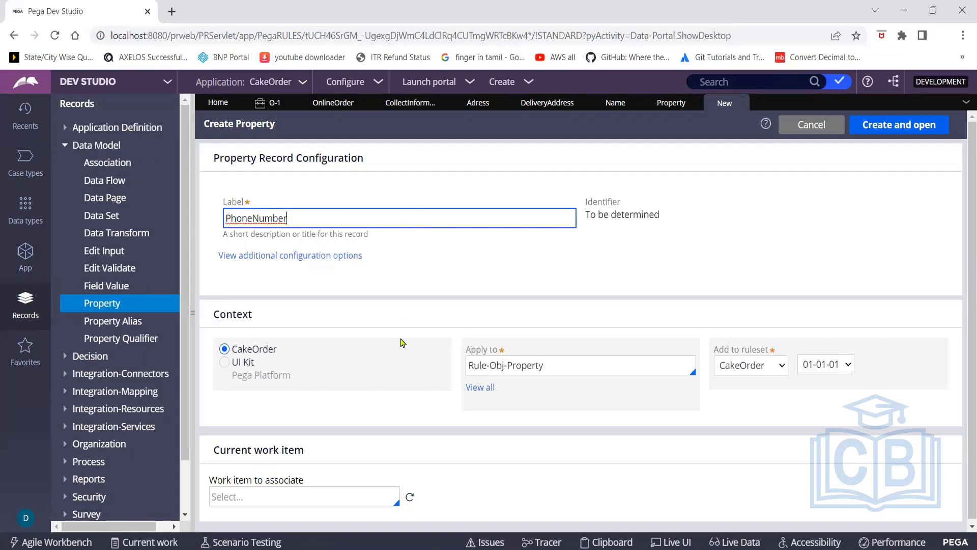
left_click(565, 365)
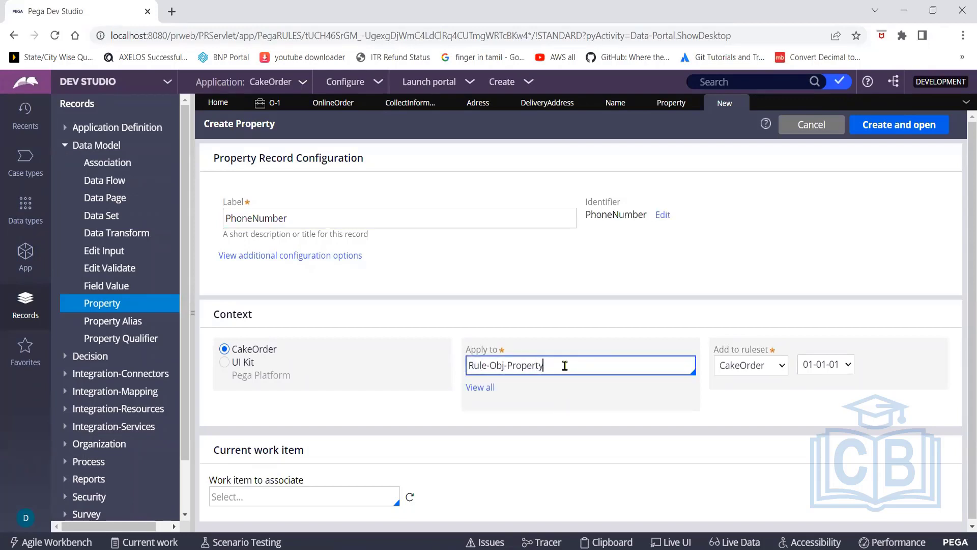
key("BackSpace")
key("BackSpace")
key("BackSpace")
key("BackSpace")
key("BackSpace")
key("BackSpace")
key("BackSpace")
key("BackSpace")
key("BackSpace")
key("BackSpace")
key("BackSpace")
key("BackSpace")
key("BackSpace")
key("BackSpace")
key("BackSpace")
key("BackSpace")
key("BackSpace")
type("on")
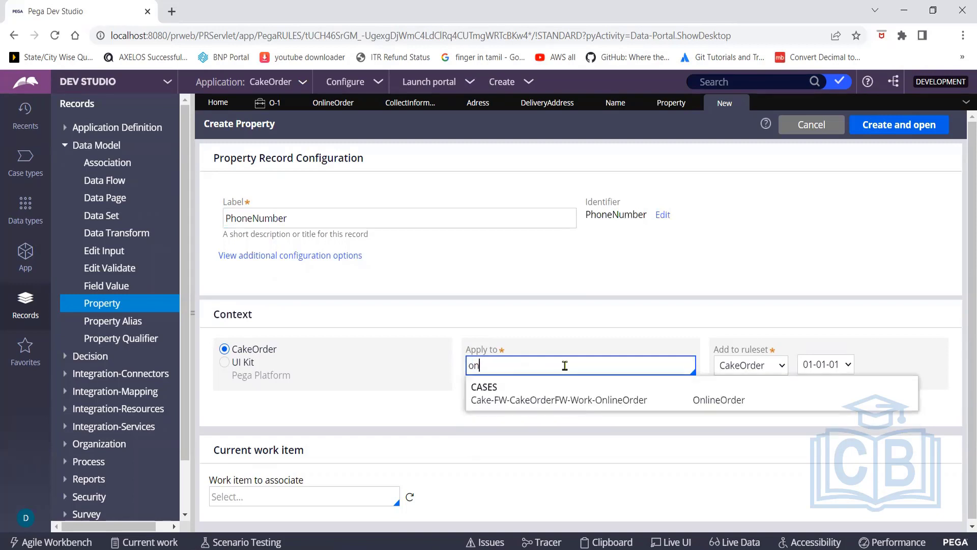
left_click(564, 400)
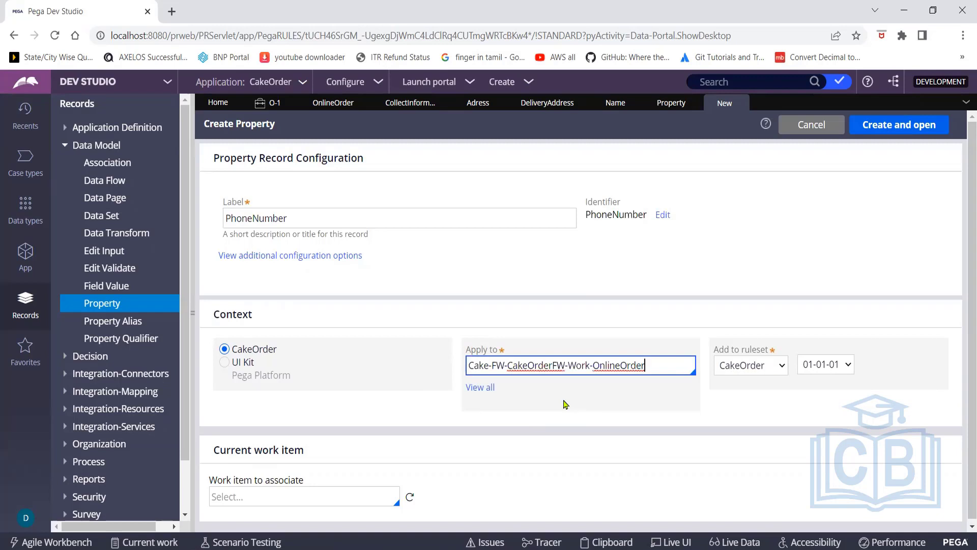
scroll(964, 331, "down", 1)
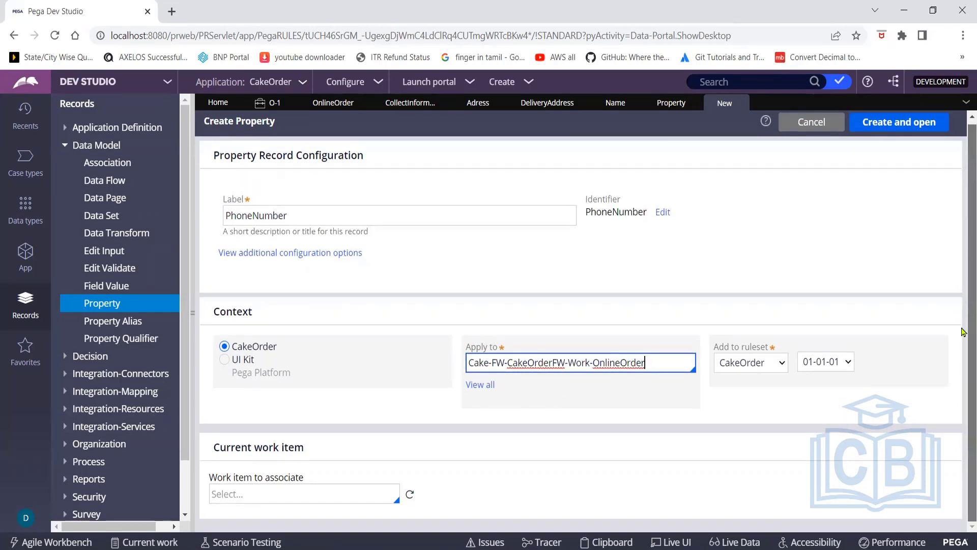
scroll(964, 317, "up", 1)
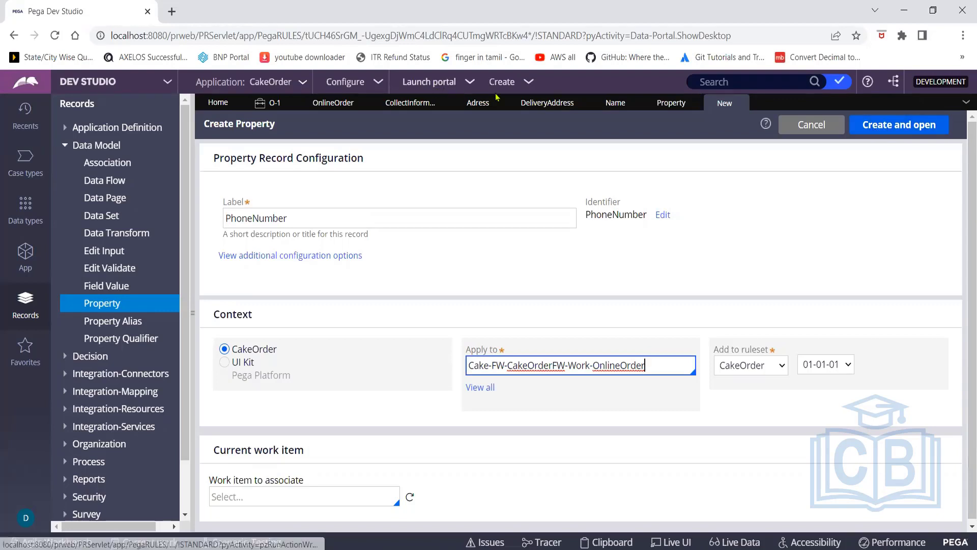
Dismiss the Create menu and collapse the side panels so the PhoneNumber form is full width
left_click(529, 84)
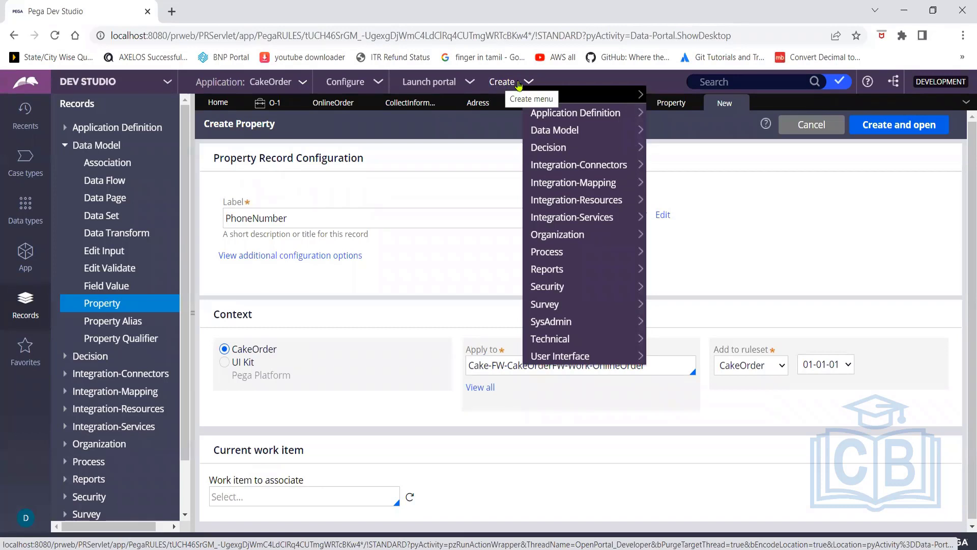
left_click(787, 248)
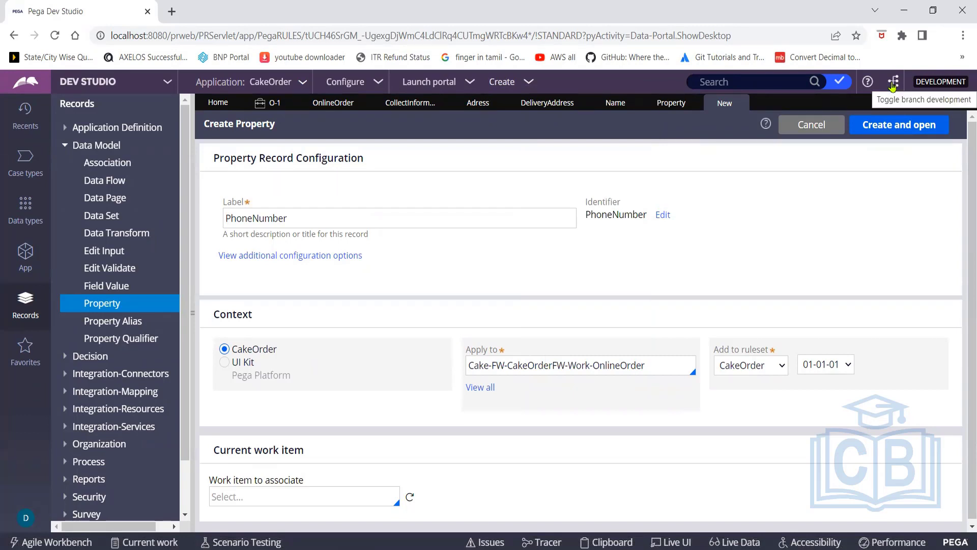
left_click(25, 253)
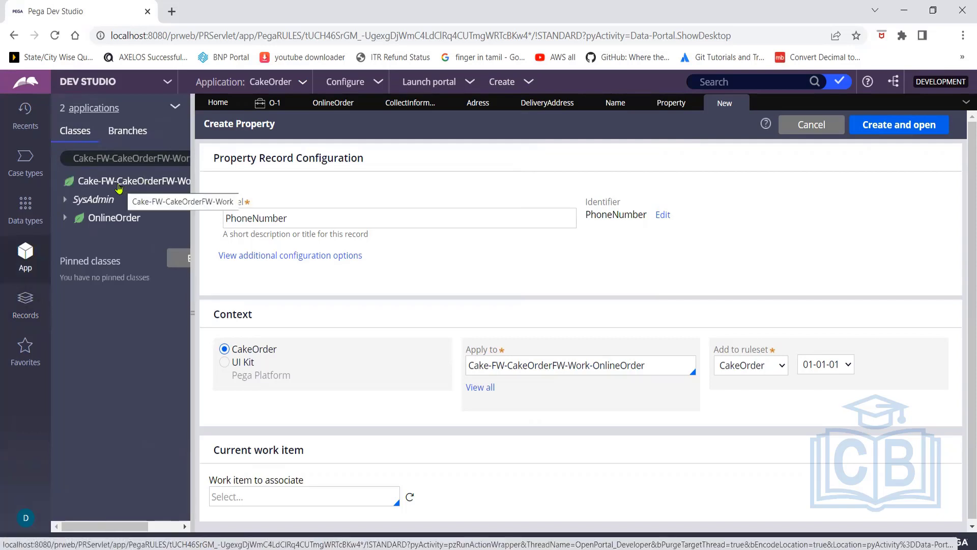
left_click(192, 161)
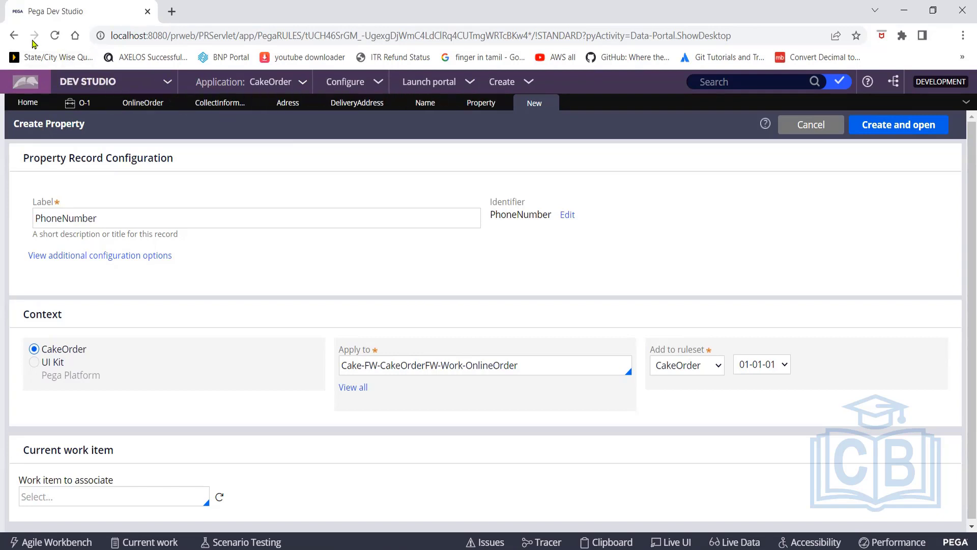
left_click(966, 105)
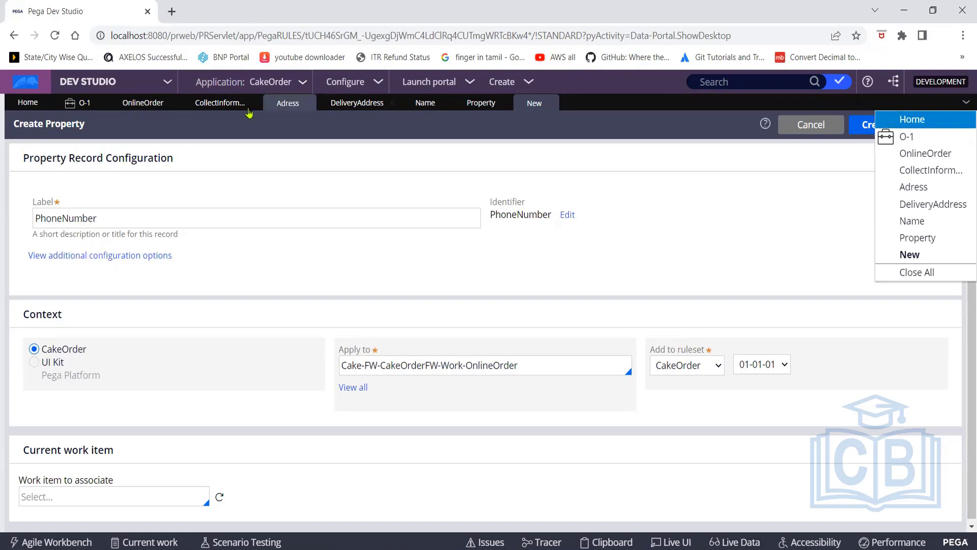
Reload the page and switch from Admin Studio back to Dev Studio
left_click(54, 38)
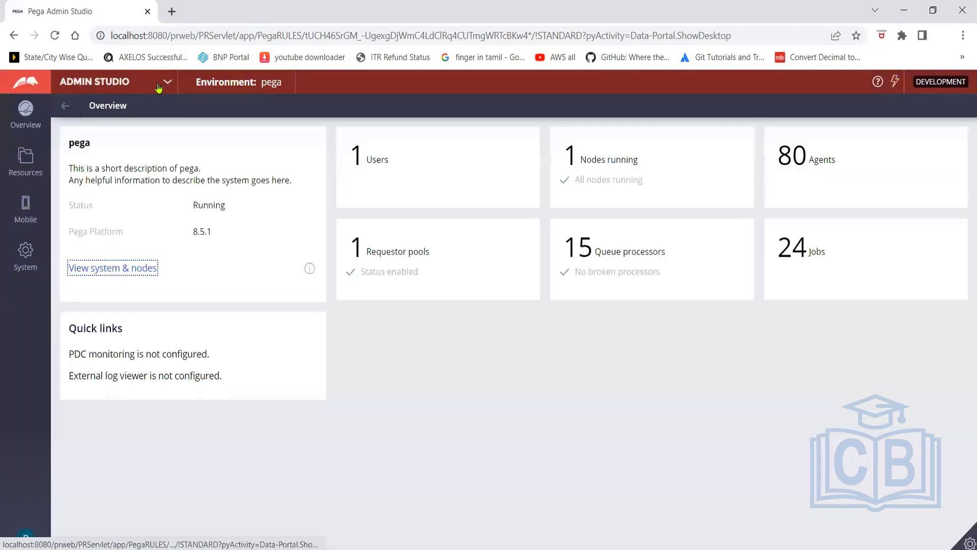
left_click(168, 82)
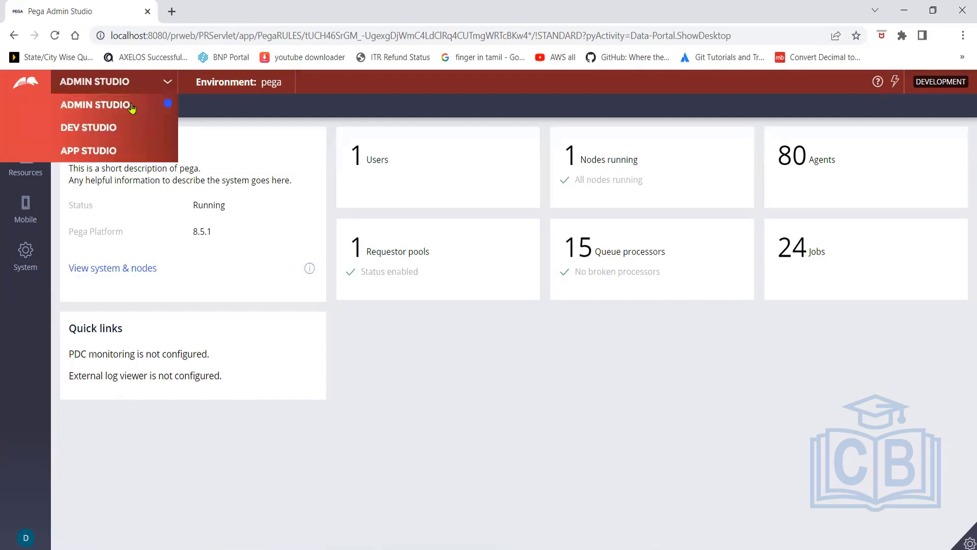
left_click(112, 130)
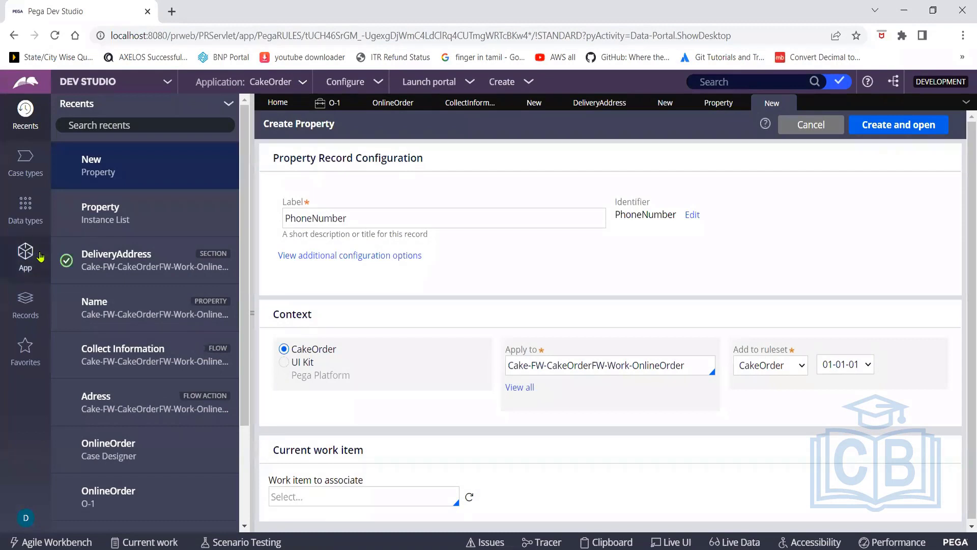
Filter the application explorer to Cake-FW-CakeOrderFW-Work-OnlineOrder and open its class actions
left_click(24, 257)
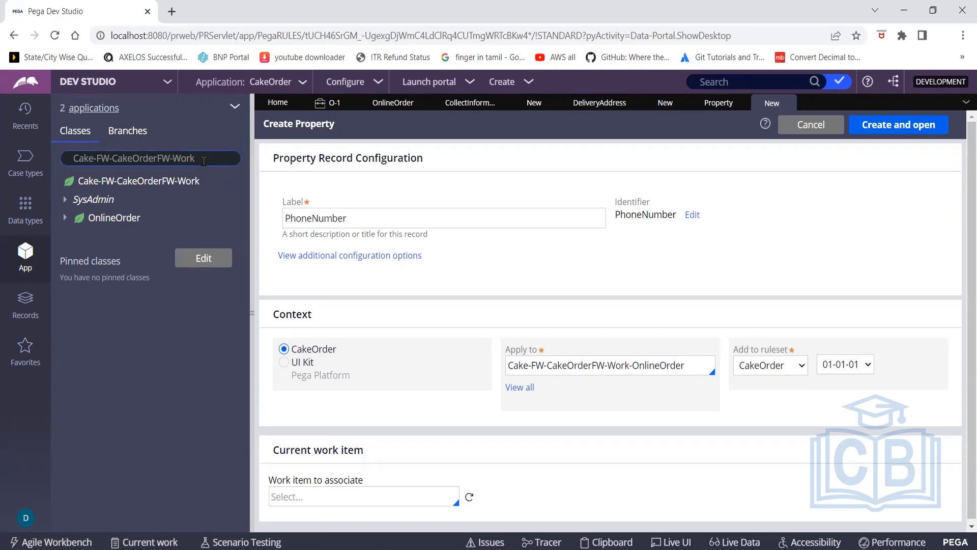
left_click_drag(203, 161, 67, 162)
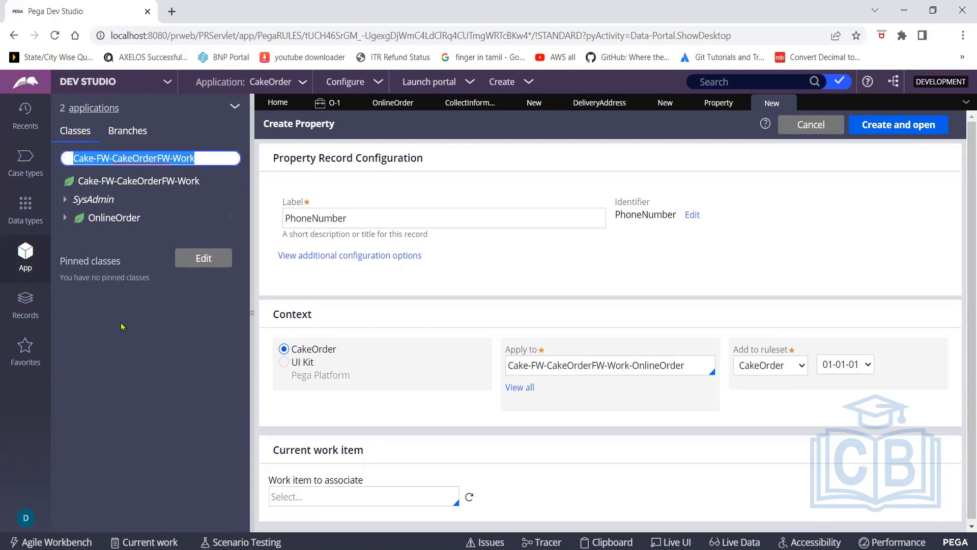
left_click(204, 161)
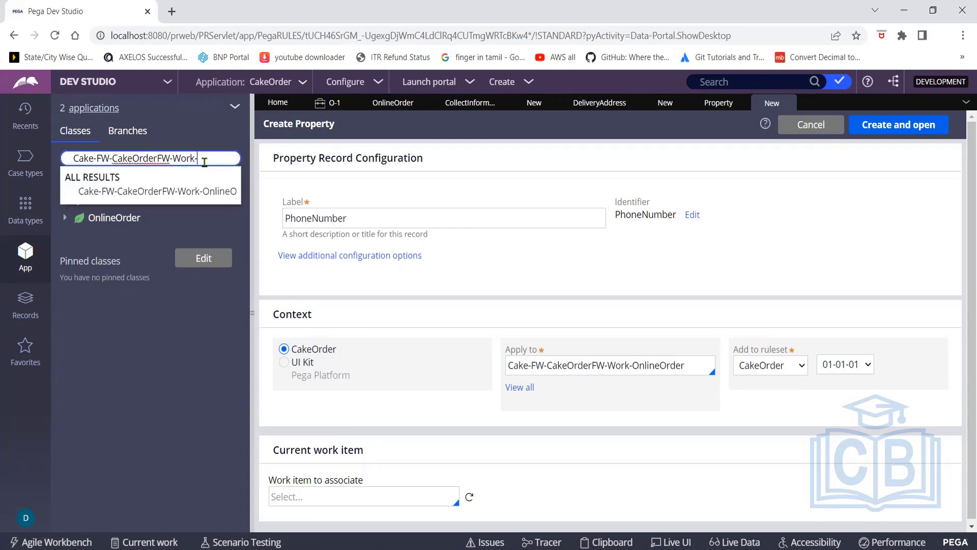
left_click(154, 192)
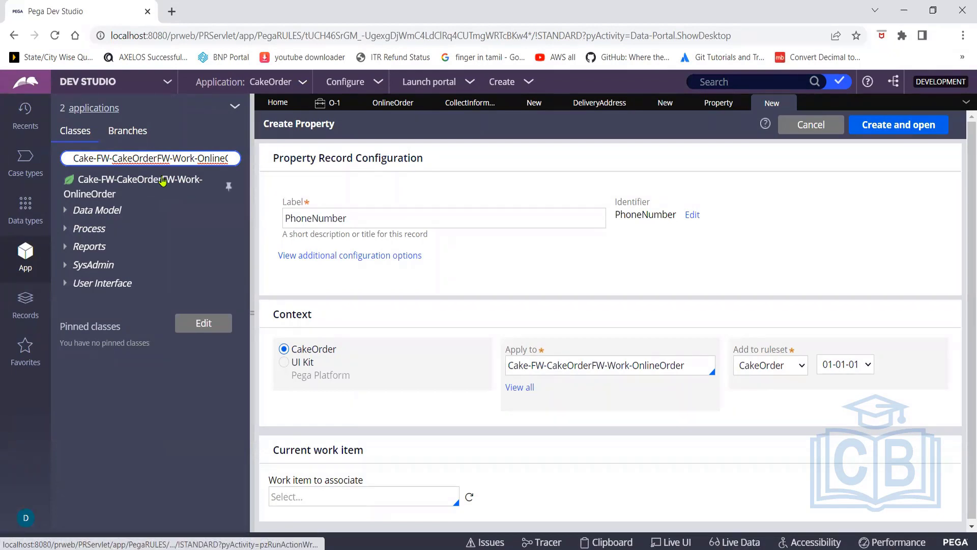
left_click(162, 181)
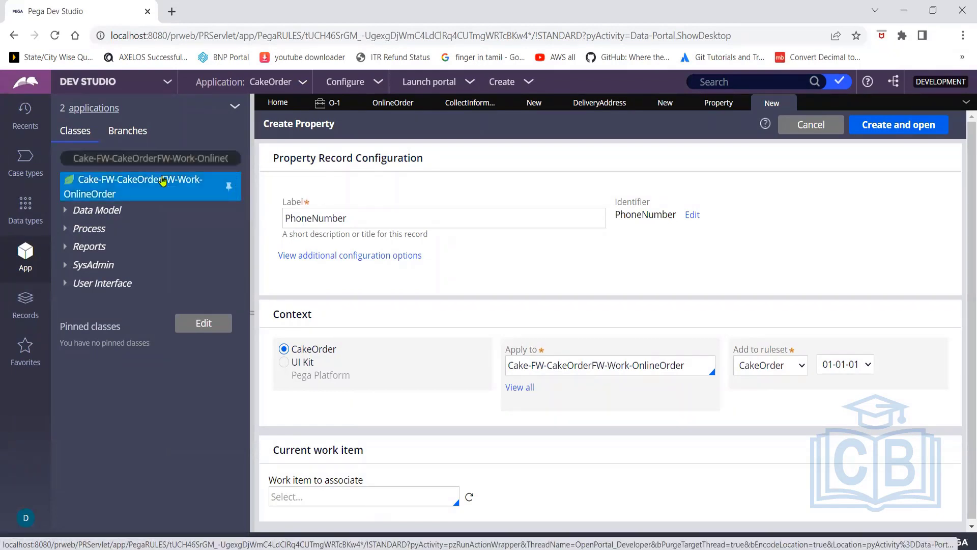
right_click(163, 180)
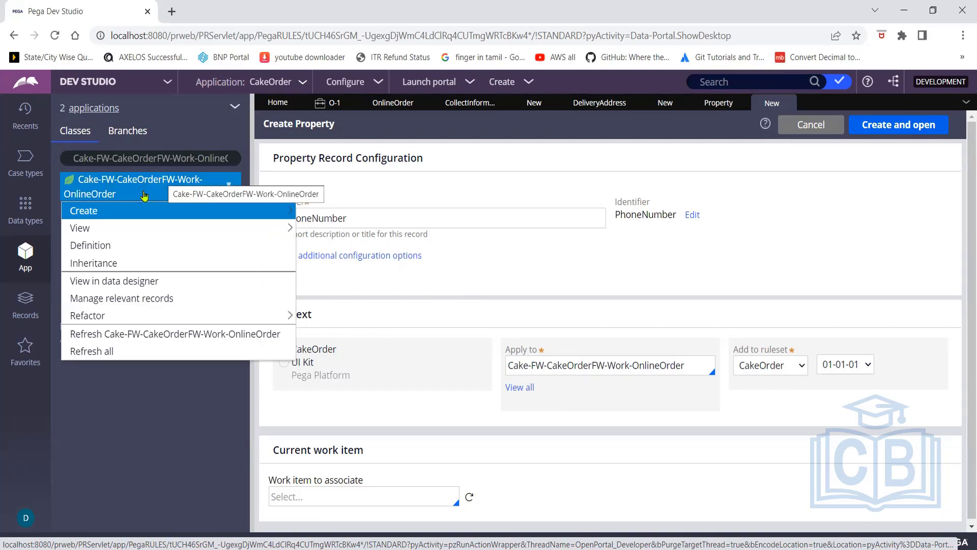
Look over the class's Create options, then open the Name property rule from the Property list
mouse_move(99, 218)
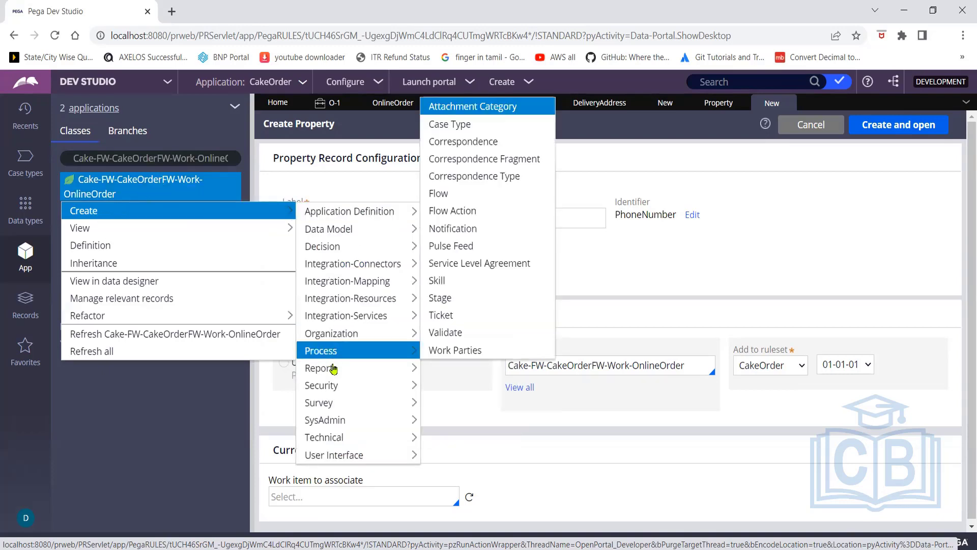
mouse_move(354, 230)
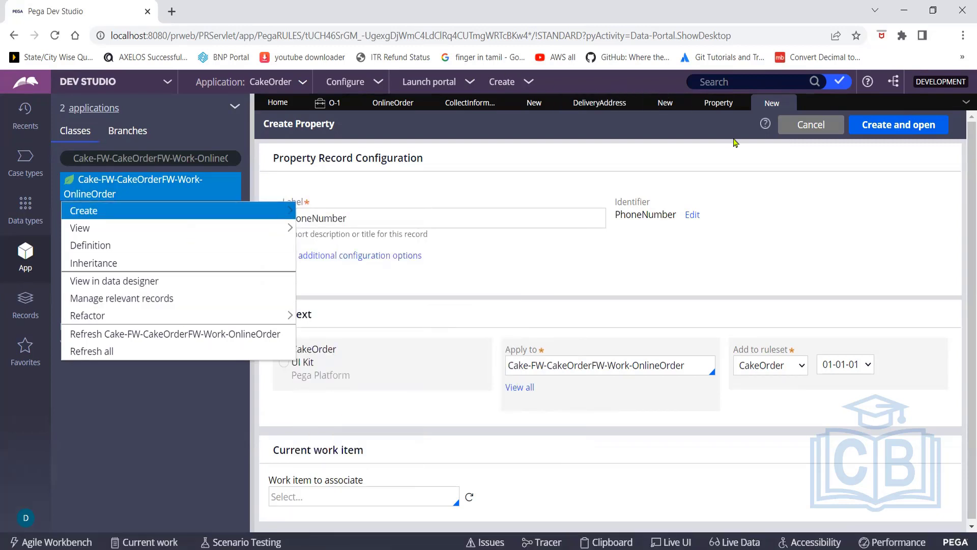
left_click(799, 182)
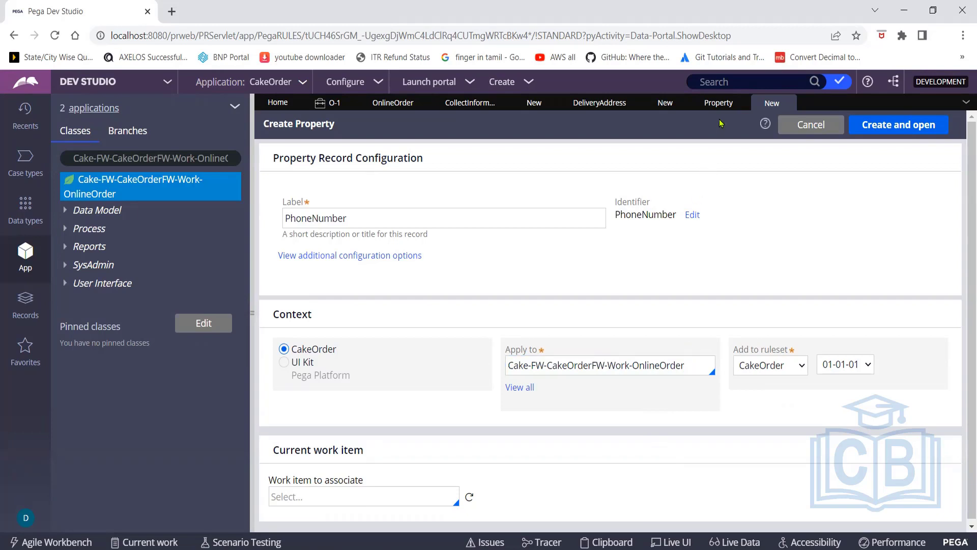
left_click(718, 103)
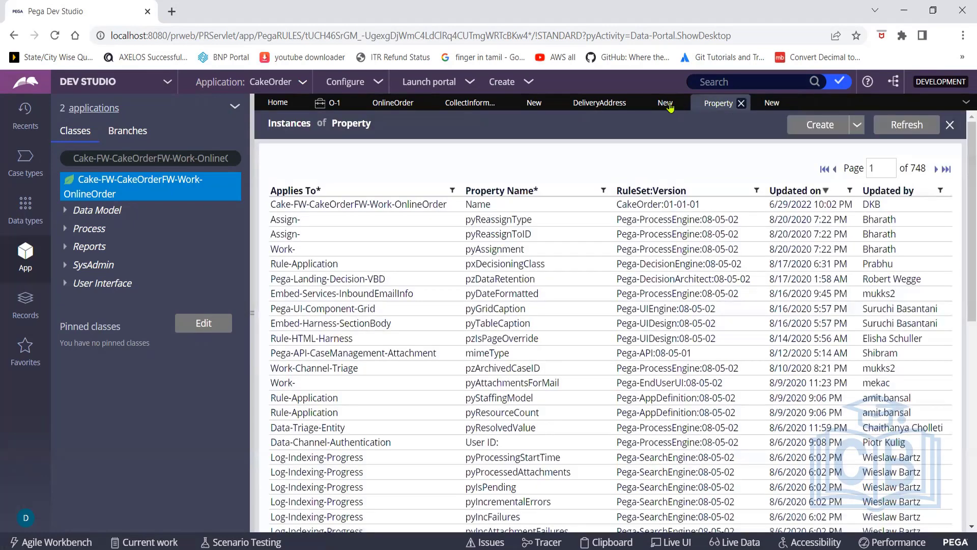
left_click(660, 104)
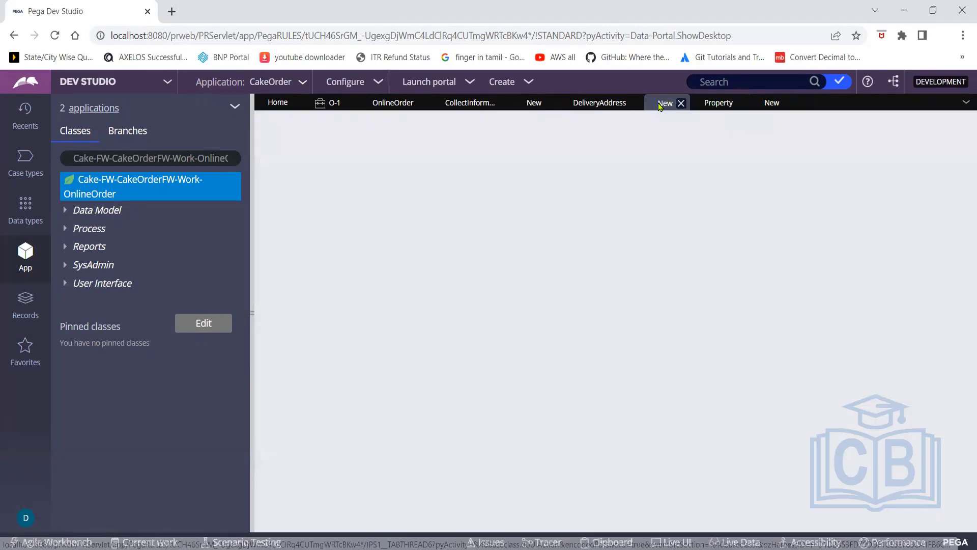
Look over the DeliveryAddress section, Name property and Property list, then return to the PhoneNumber form
left_click(601, 104)
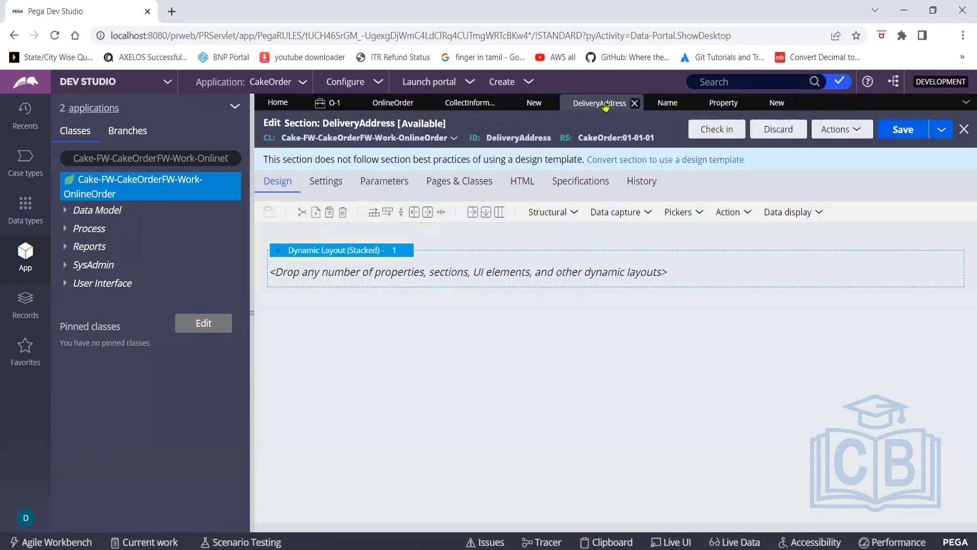
left_click(662, 107)
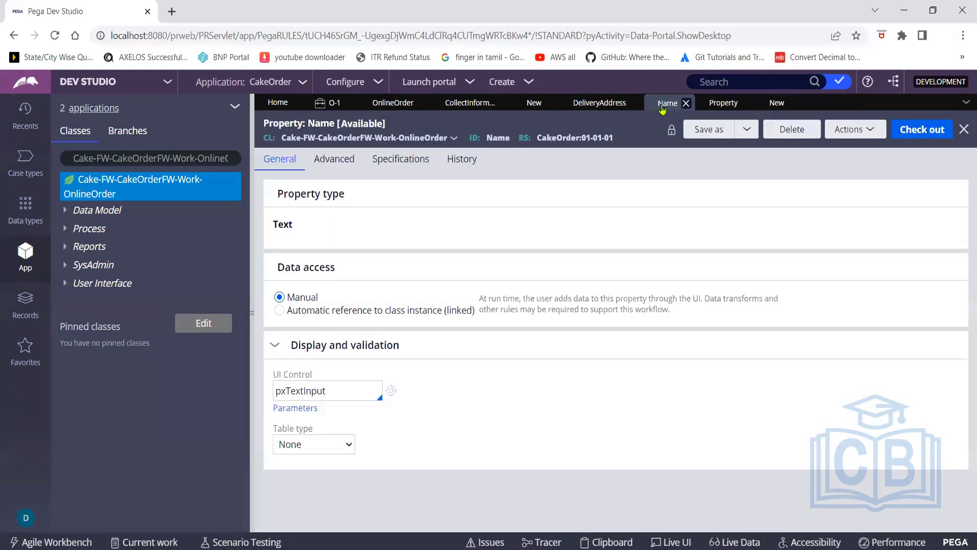
left_click(714, 108)
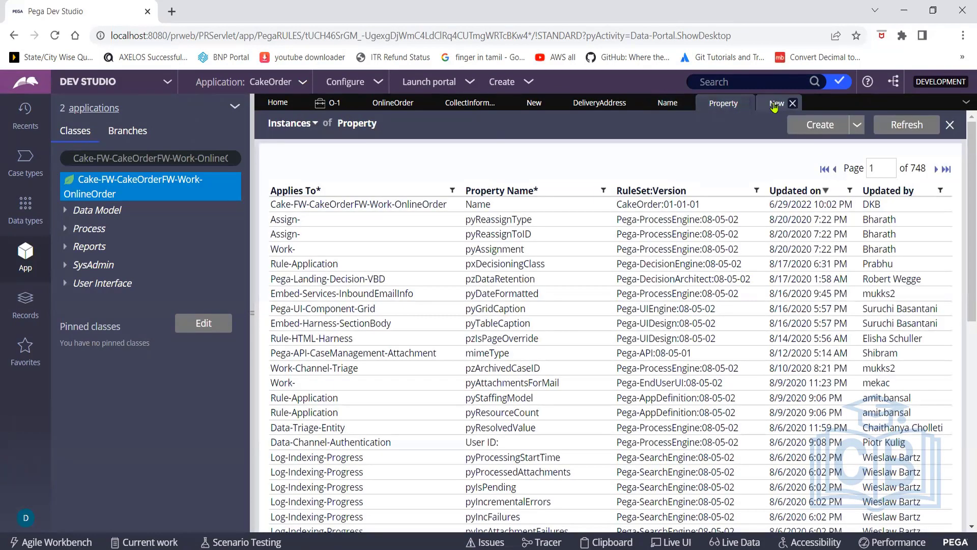
left_click(774, 104)
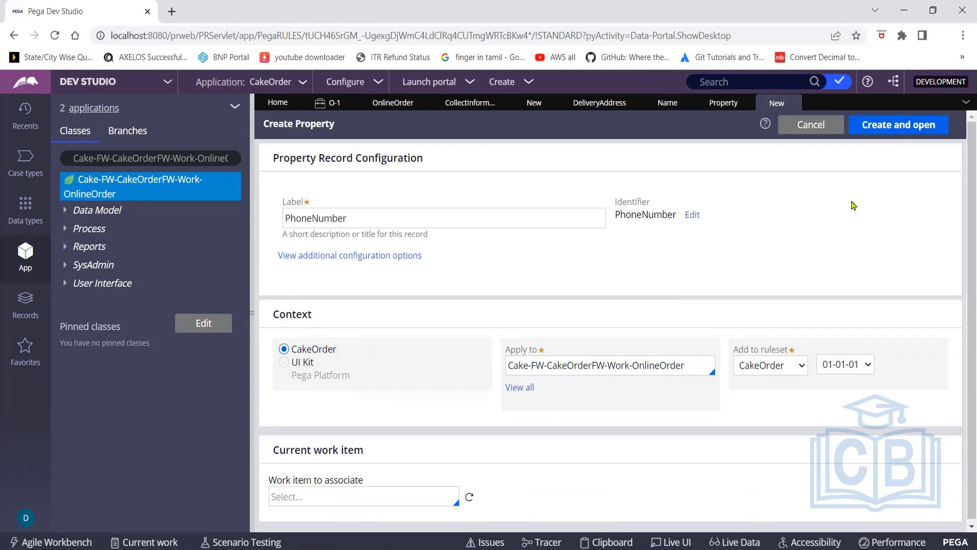
Create and save the PhoneNumber Text property for the OnlineOrder class
left_click(896, 125)
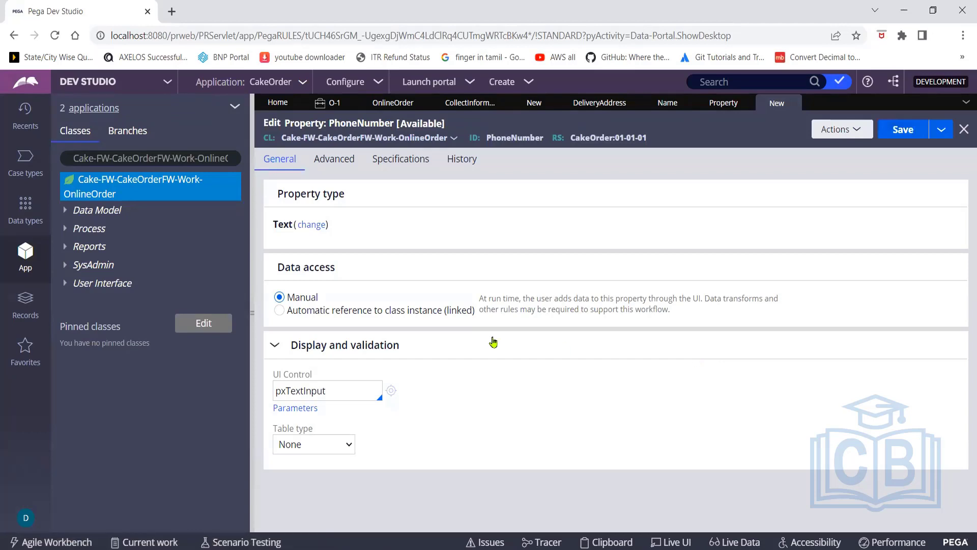
left_click(898, 131)
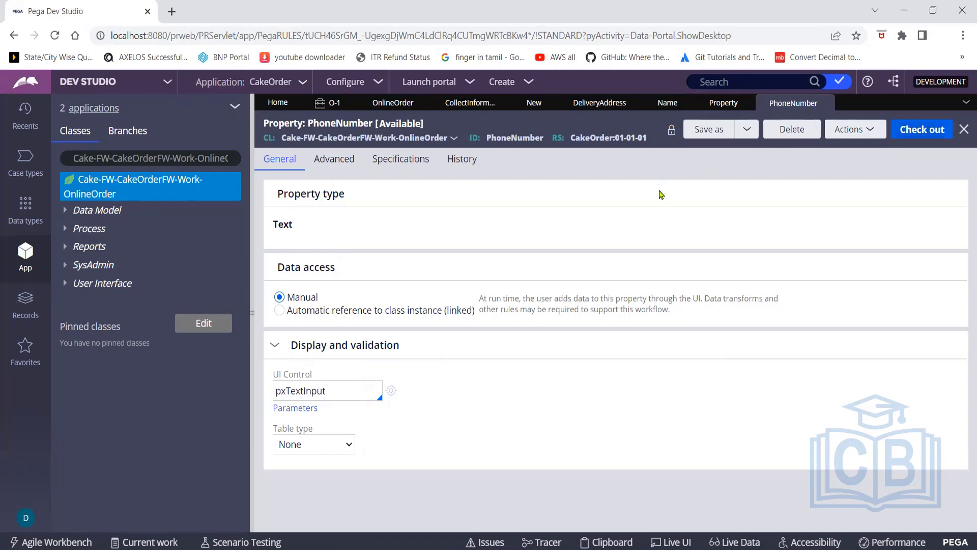
left_click(667, 103)
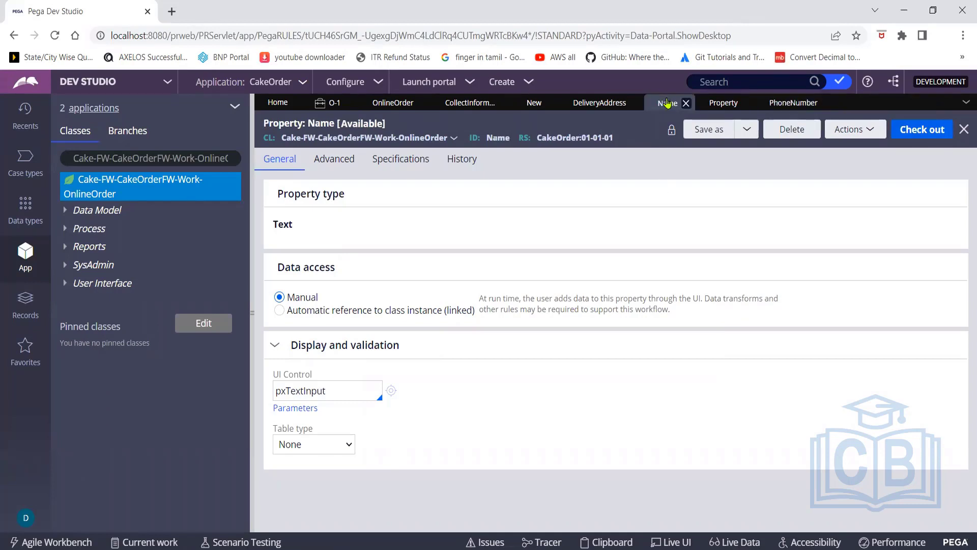
Place a text input in the DeliveryAddress layout and bind it to the .Name property
left_click(600, 105)
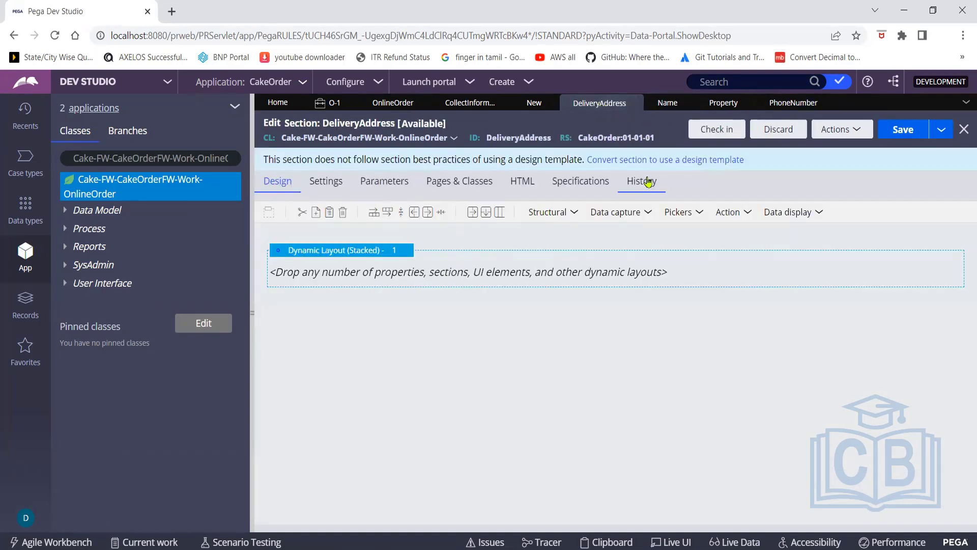
left_click(648, 212)
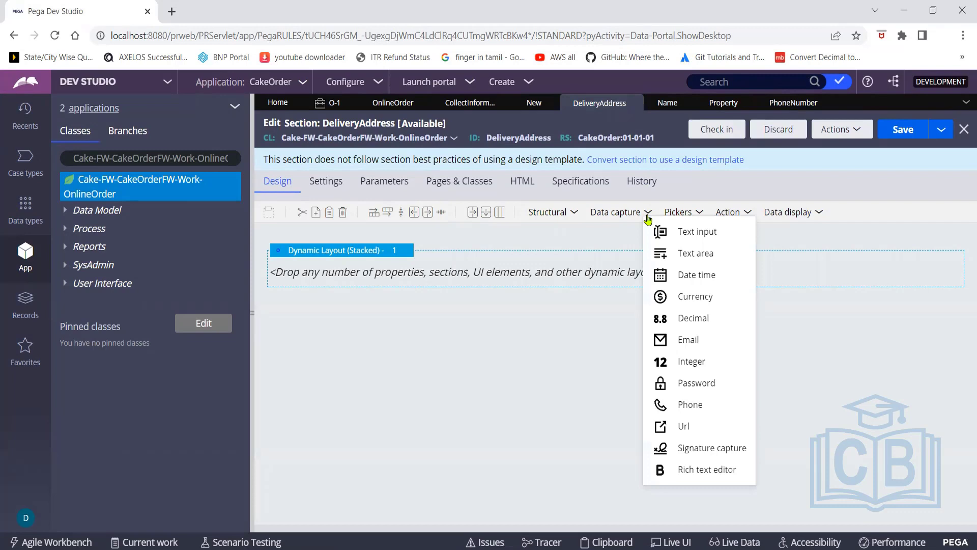
left_click(684, 235)
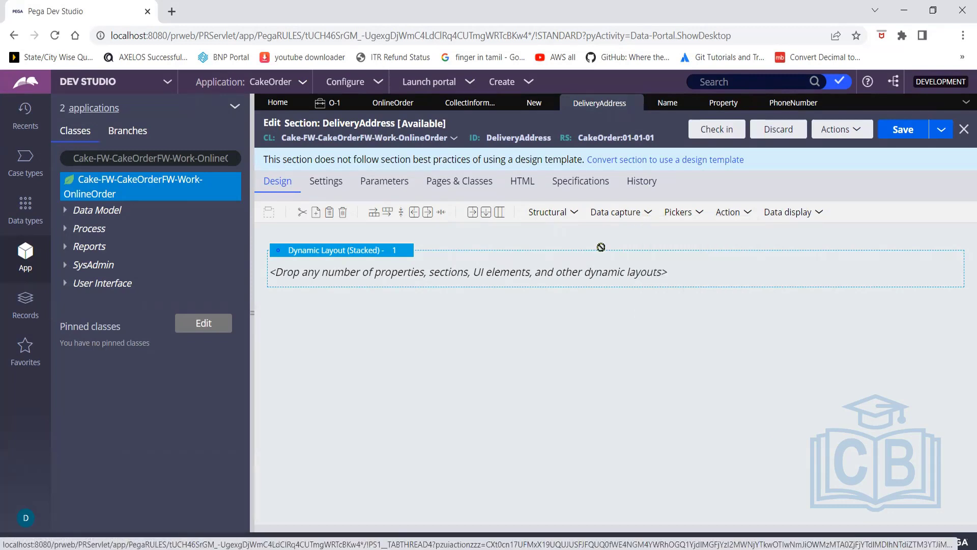
left_click(426, 278)
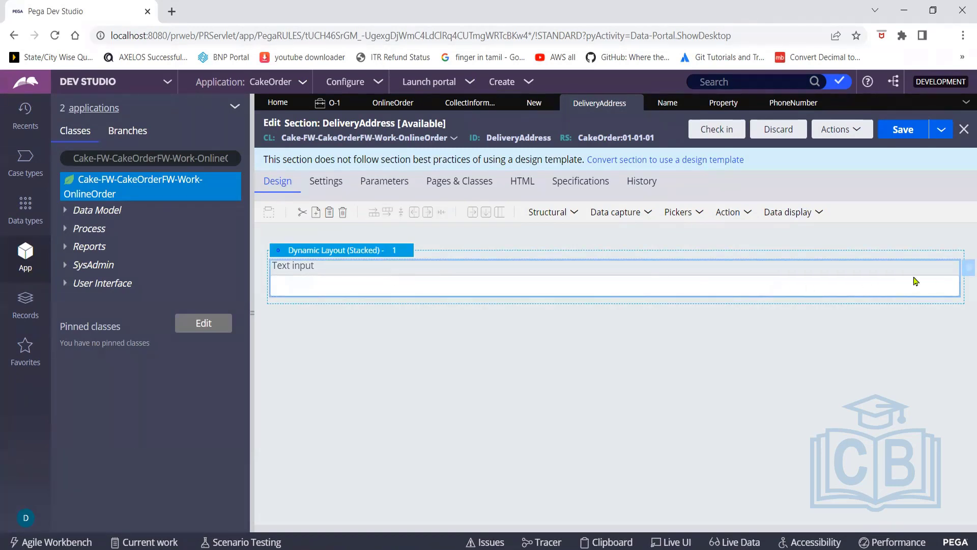
left_click(966, 273)
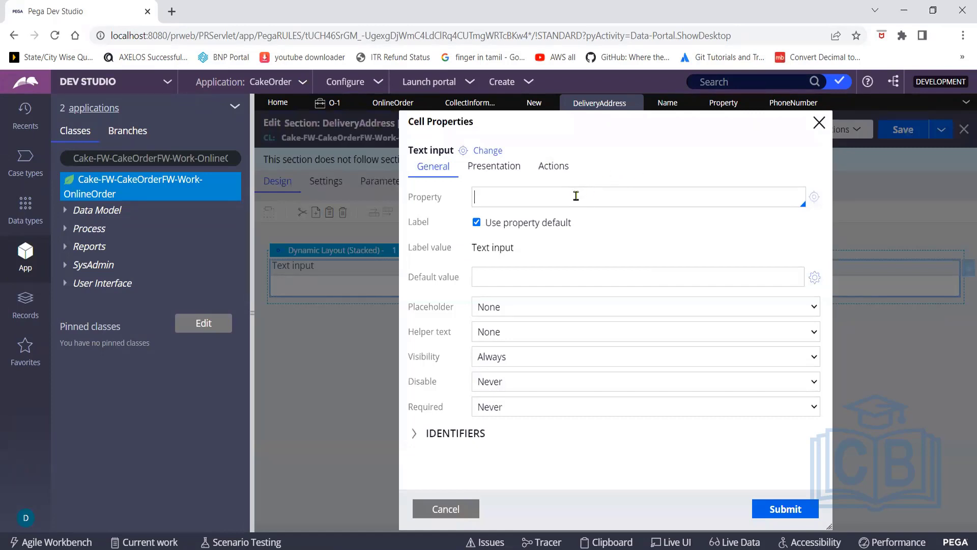
type("Nmae")
key("BackSpace")
key("BackSpace")
key("BackSpace")
type("ame")
type(".")
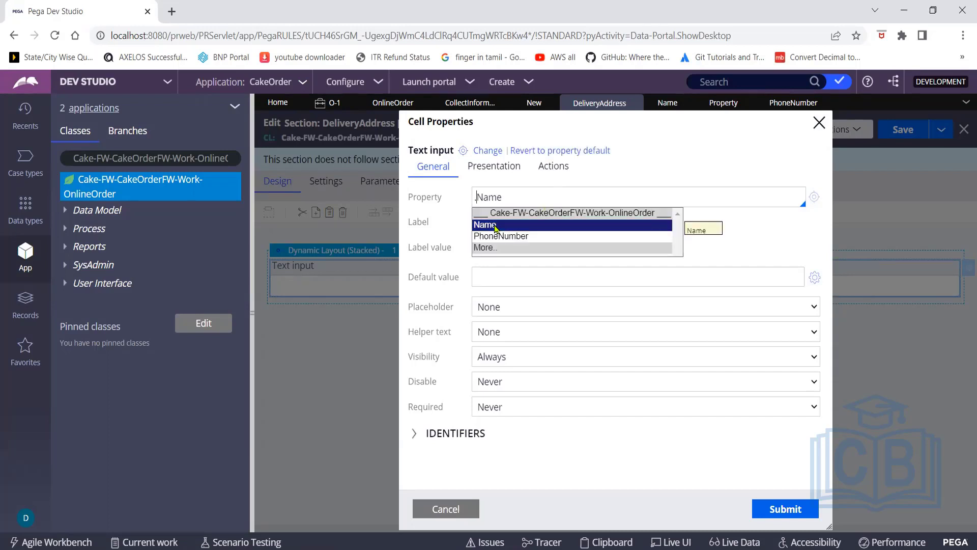
left_click(495, 225)
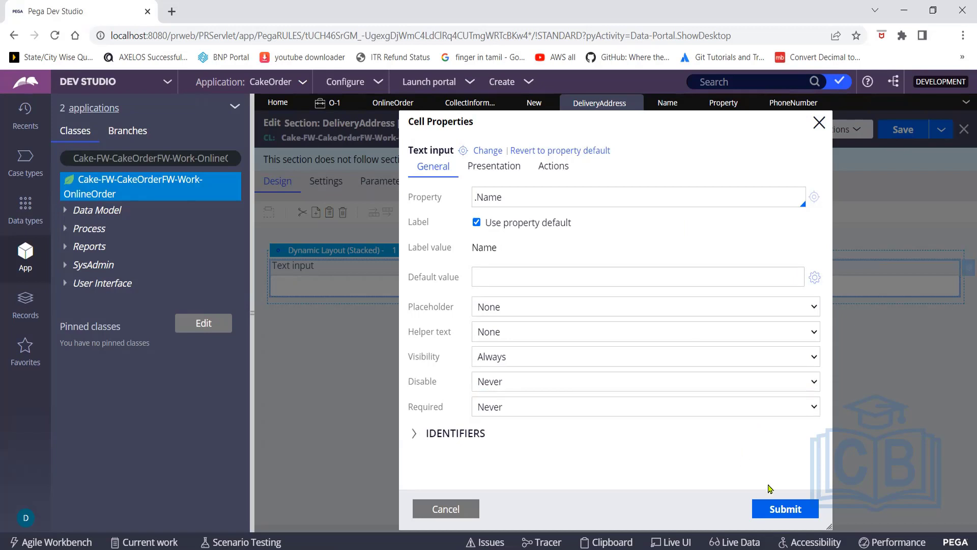
left_click(778, 514)
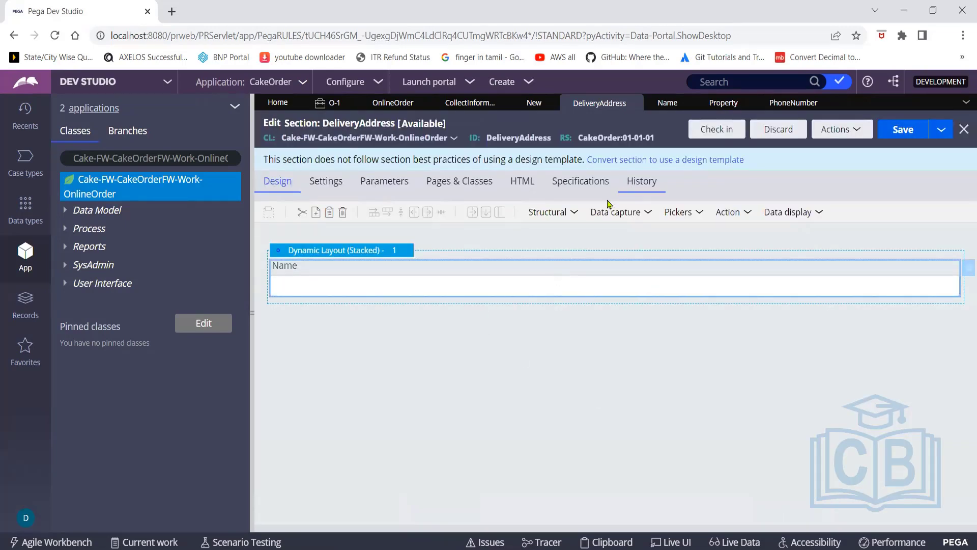
Drop a text input under Name, bind it to .PhoneNumber, and save the DeliveryAddress section
left_click(650, 213)
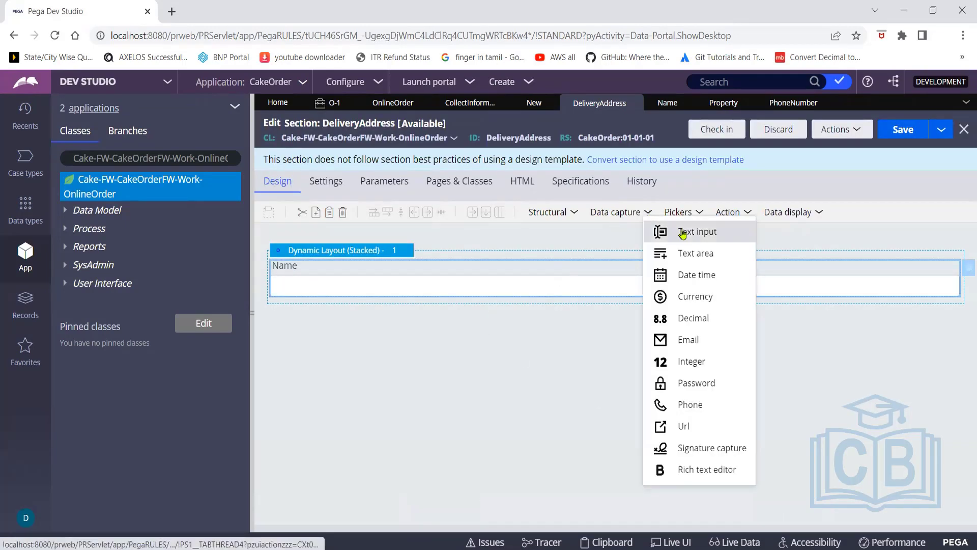
left_click_drag(683, 233, 522, 312)
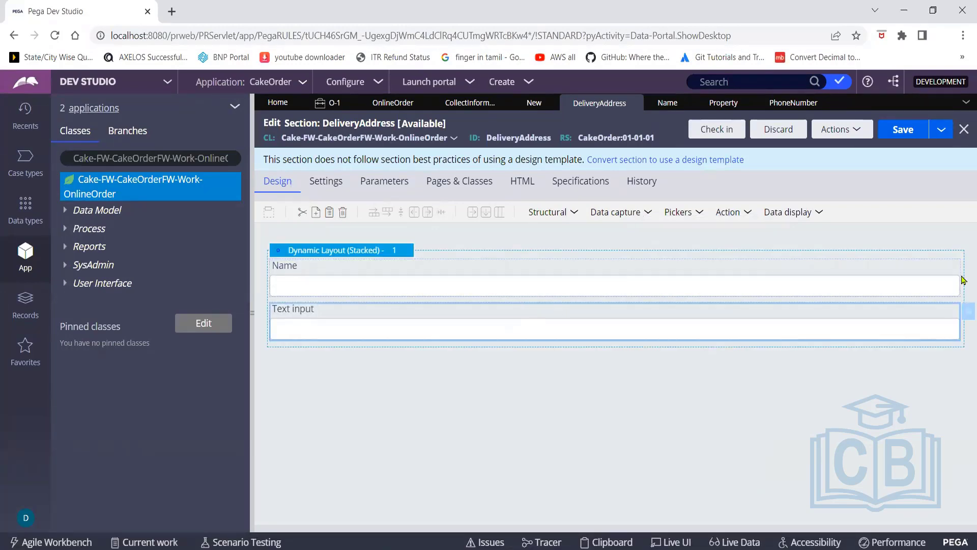
double_click(848, 313)
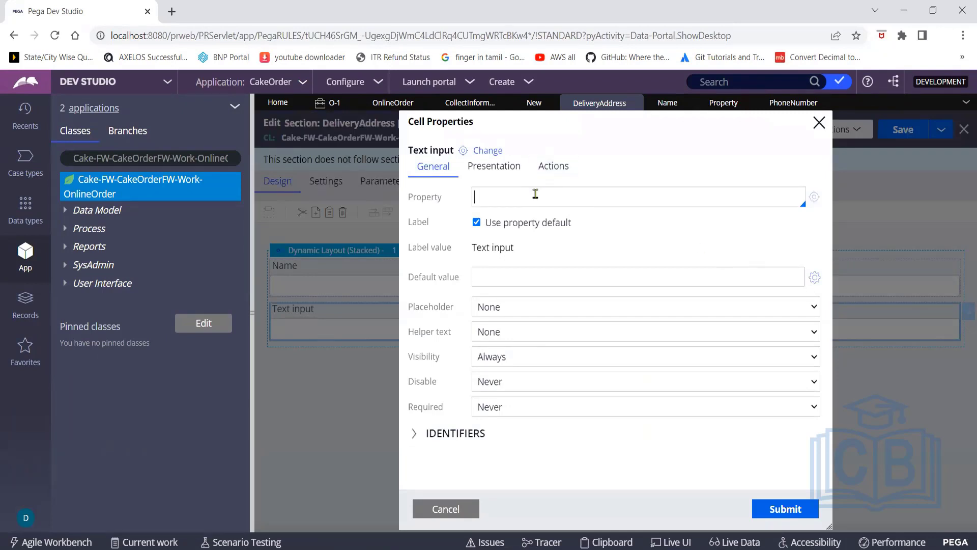
type(".")
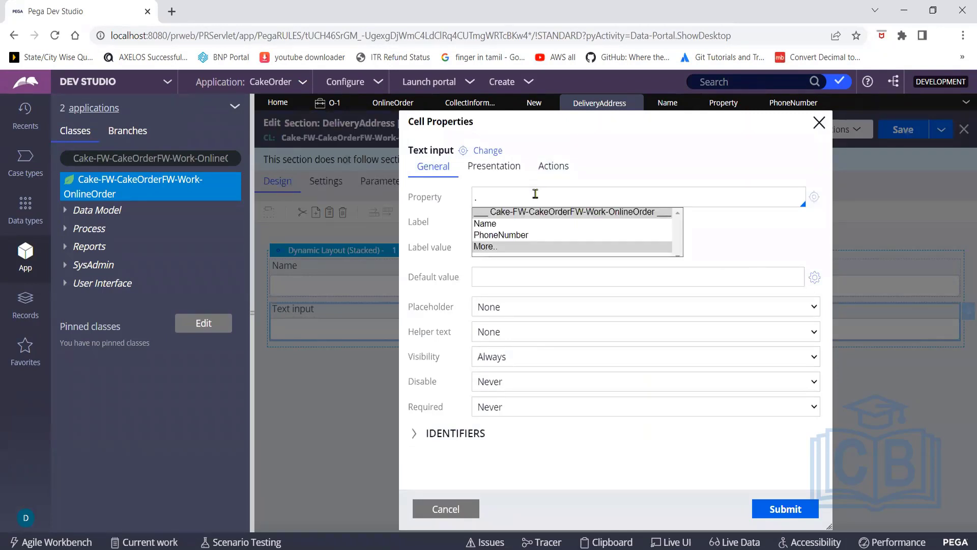
type("p")
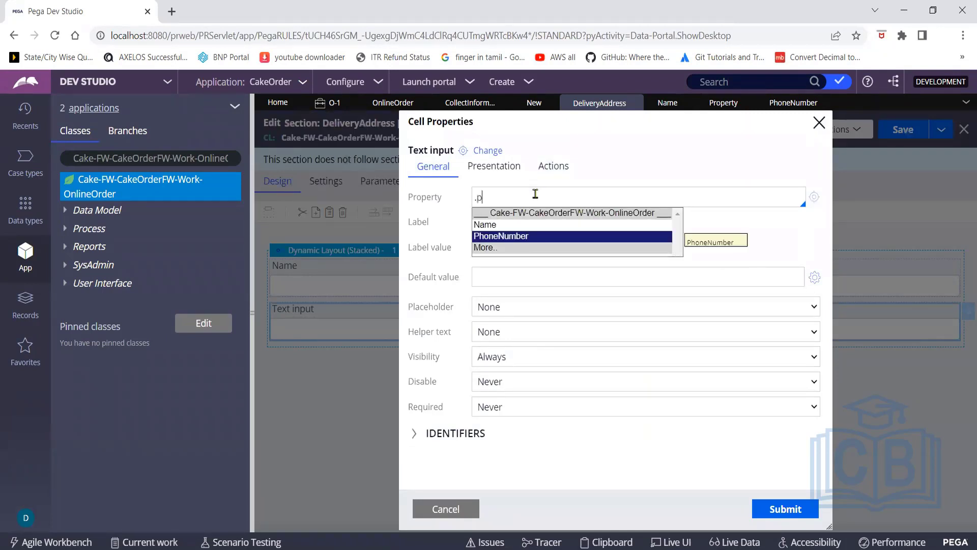
left_click(515, 239)
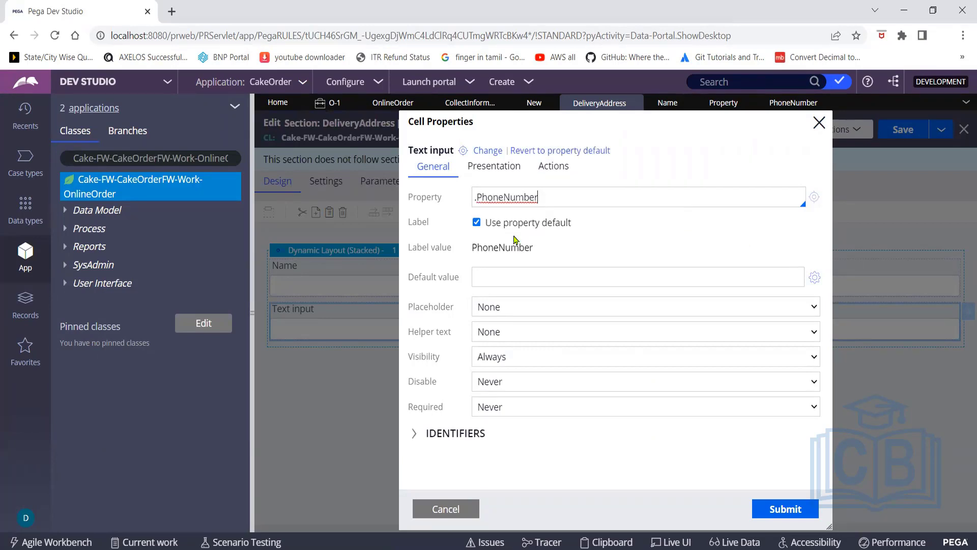
left_click(785, 509)
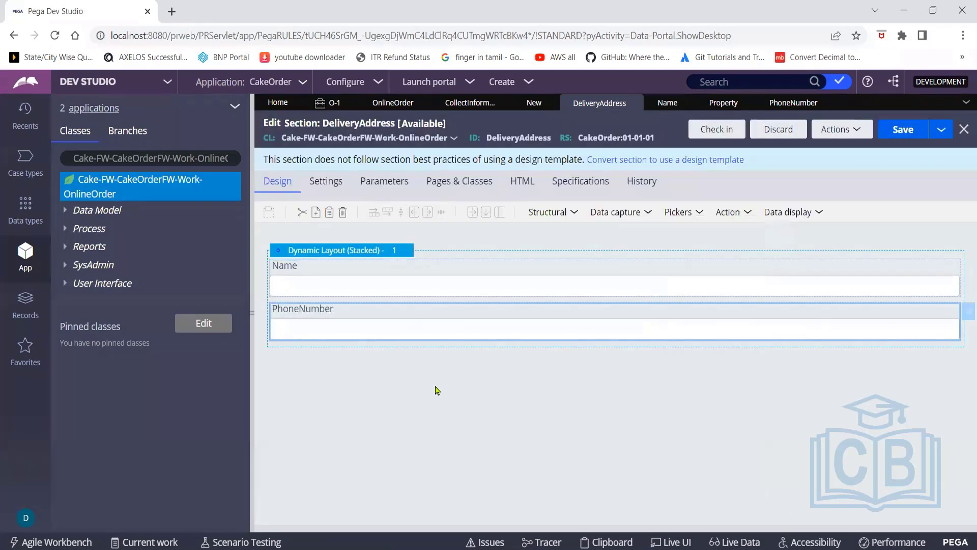
left_click(904, 128)
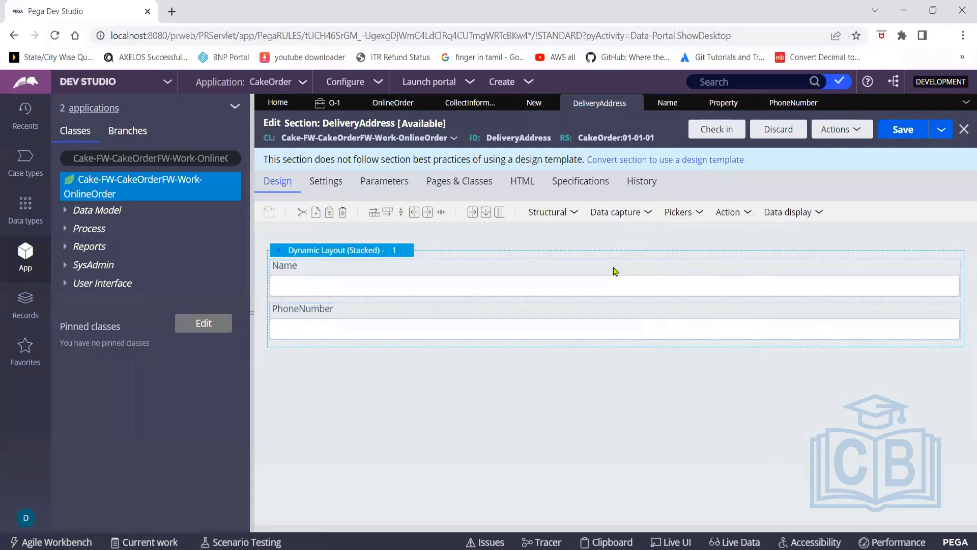
left_click(471, 85)
Launch the Case Manager portal and start a new OnlineOrder case
left_click(492, 96)
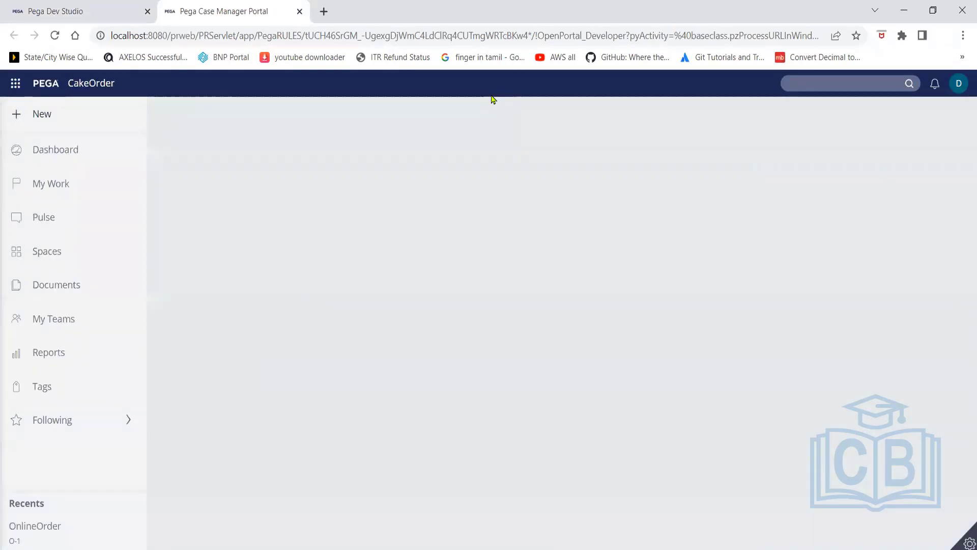
left_click(43, 122)
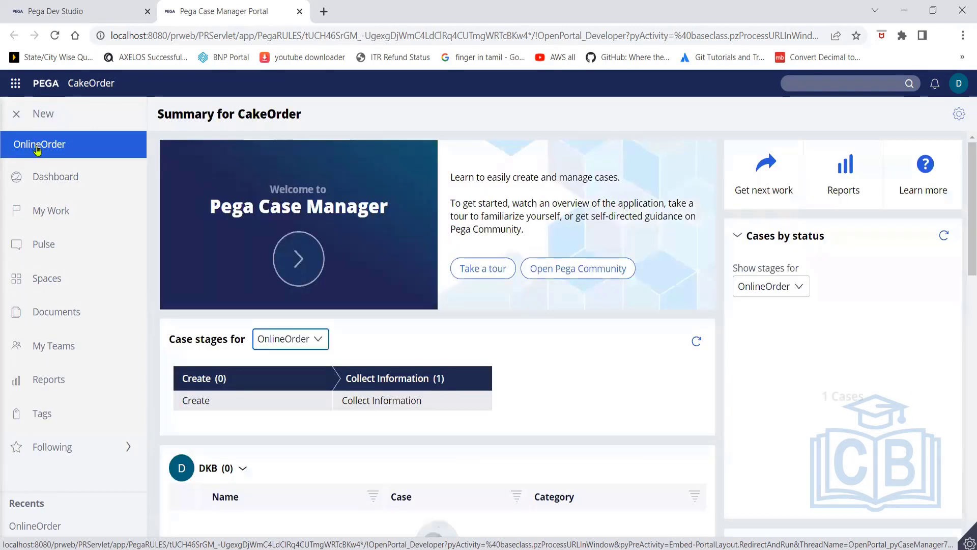
left_click(36, 146)
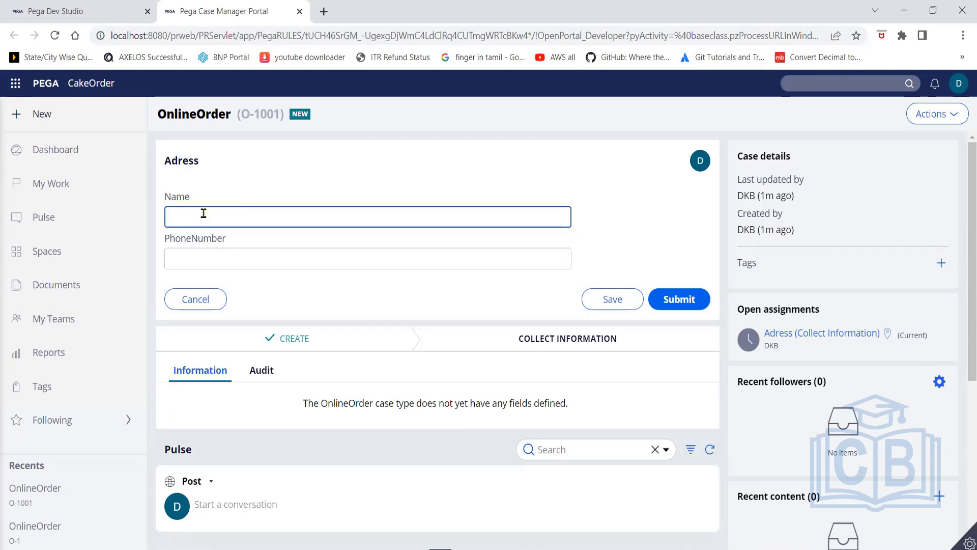
Check the Name and PhoneNumber fields on the case form, then return to Dev Studio
left_click(216, 254)
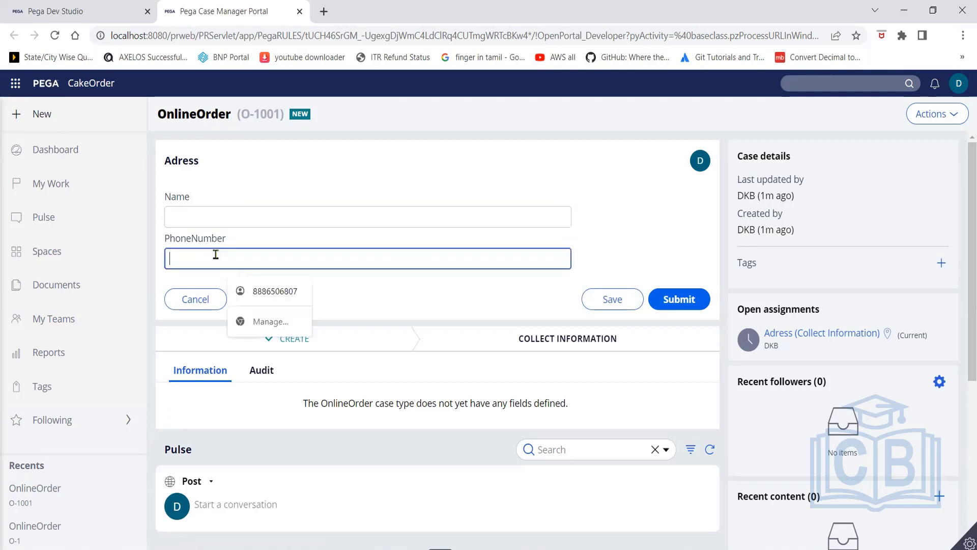
left_click(206, 220)
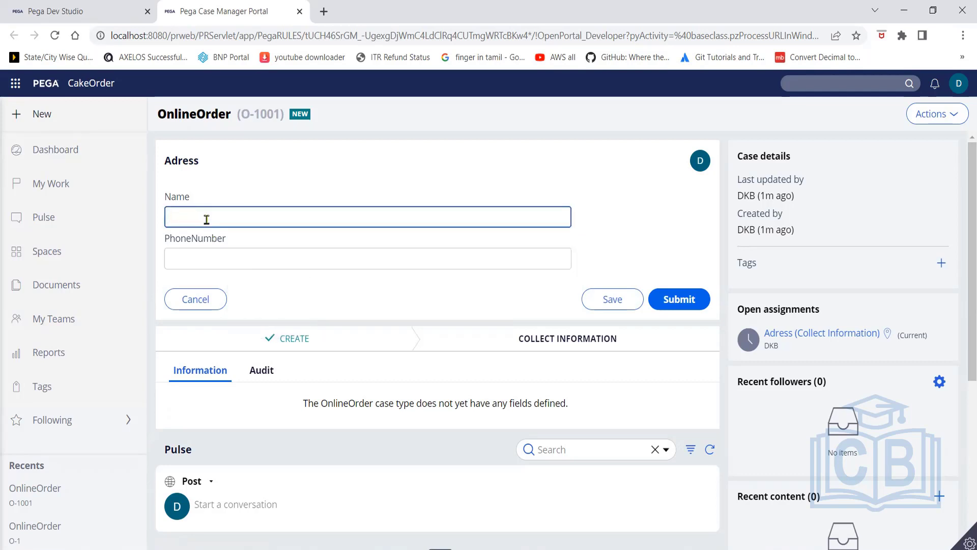
left_click(84, 10)
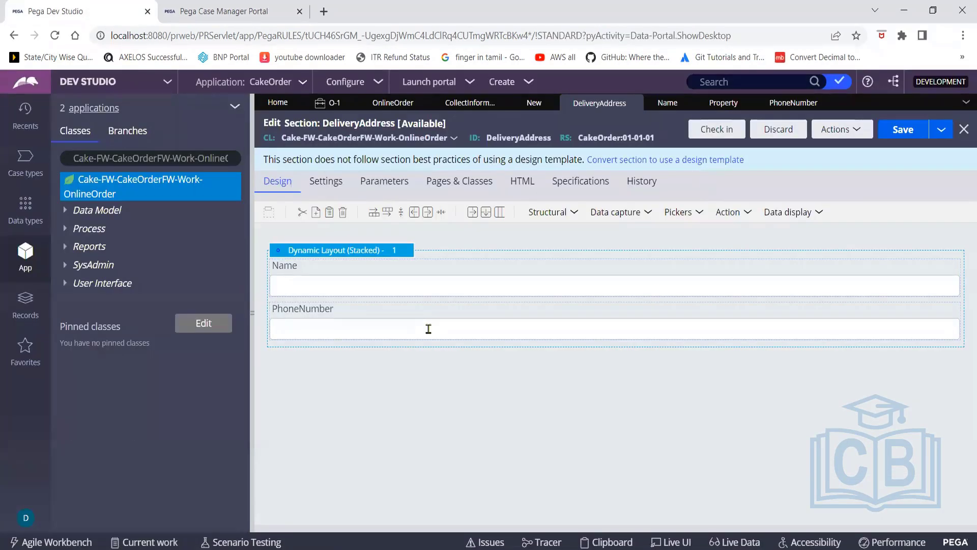
left_click(234, 17)
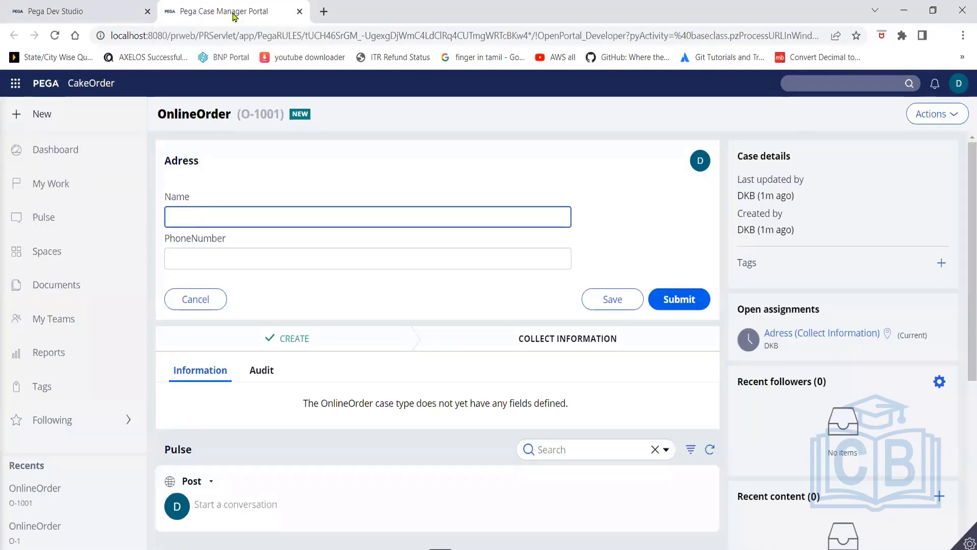
left_click(81, 16)
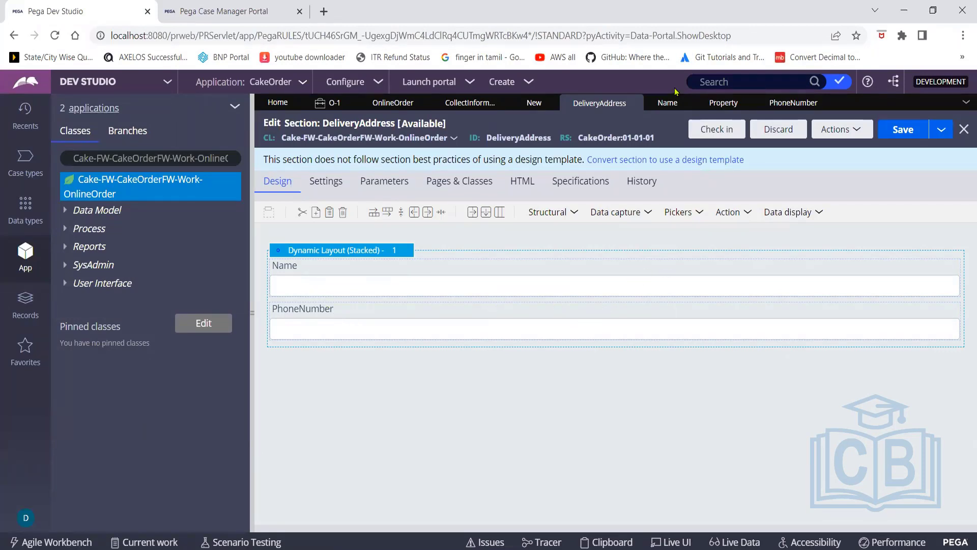
left_click(664, 104)
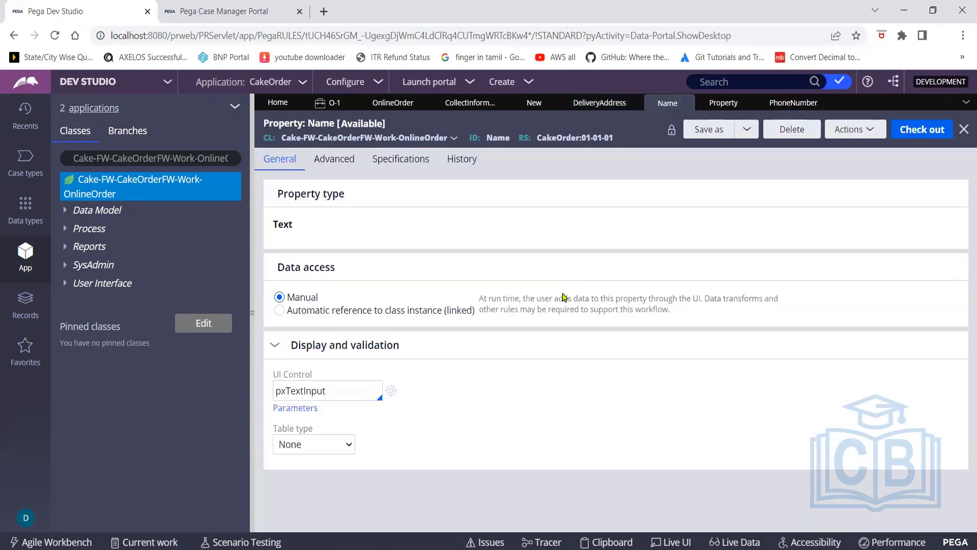
left_click(340, 158)
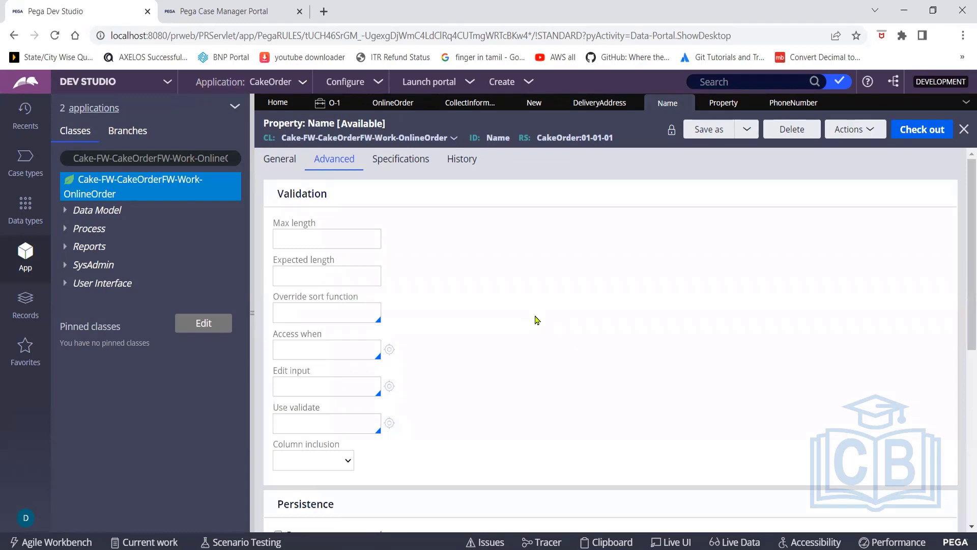
left_click(283, 163)
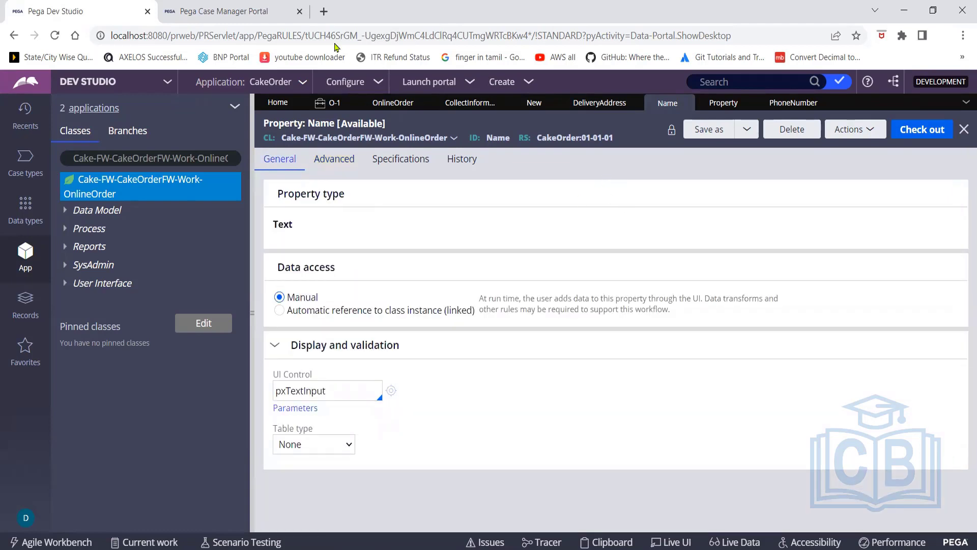
left_click(237, 11)
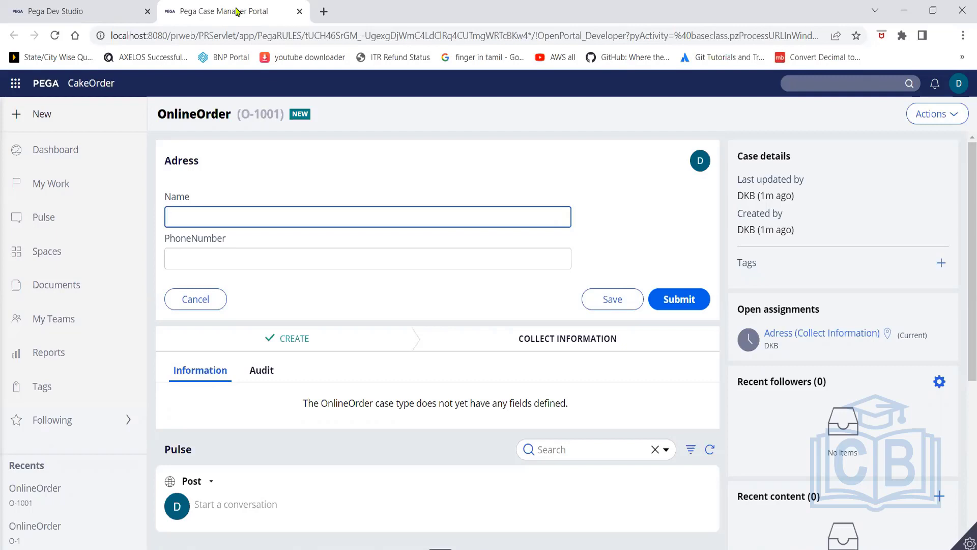
left_click(81, 11)
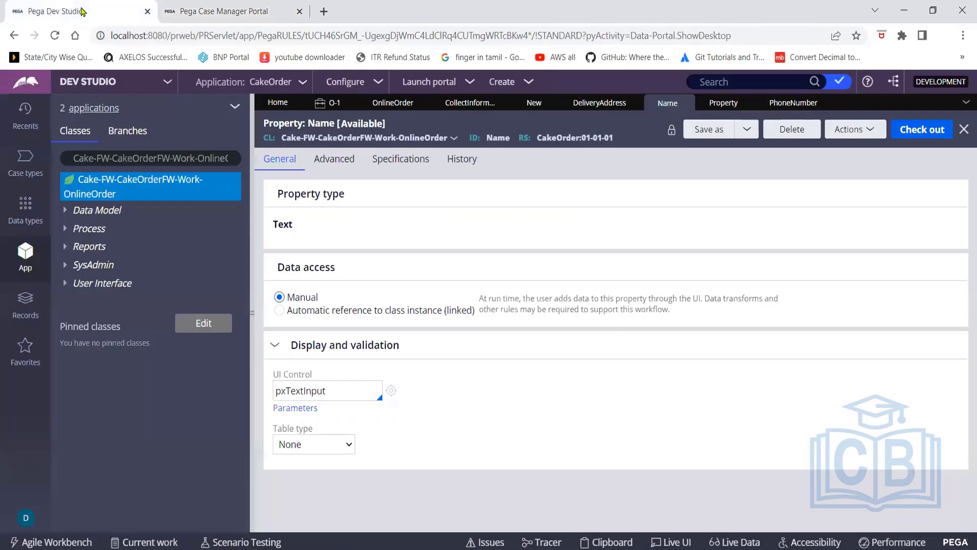
left_click(221, 12)
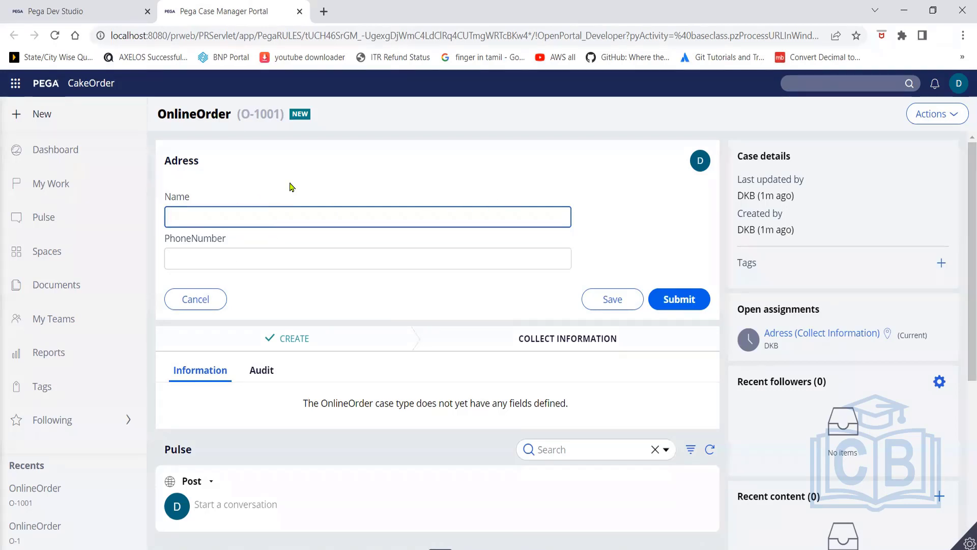
left_click(78, 12)
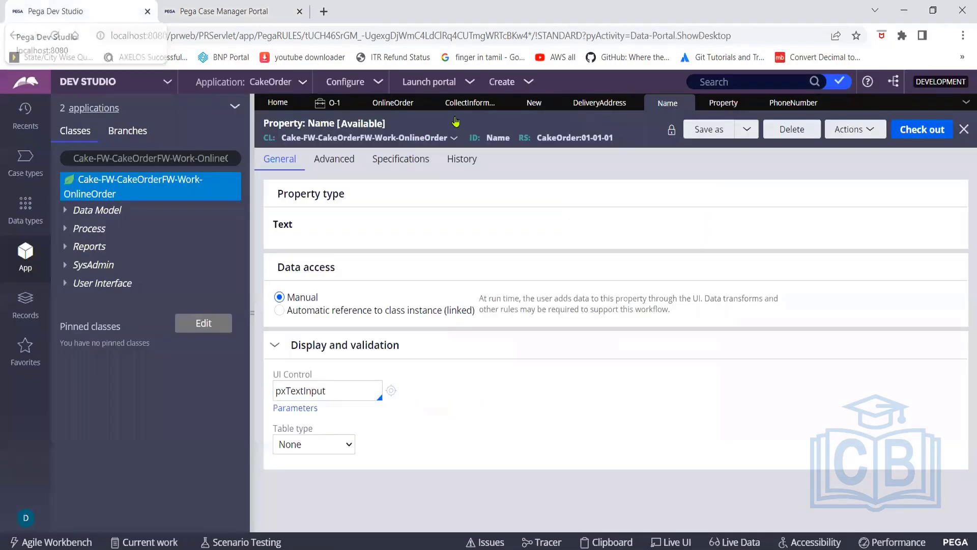
left_click(599, 103)
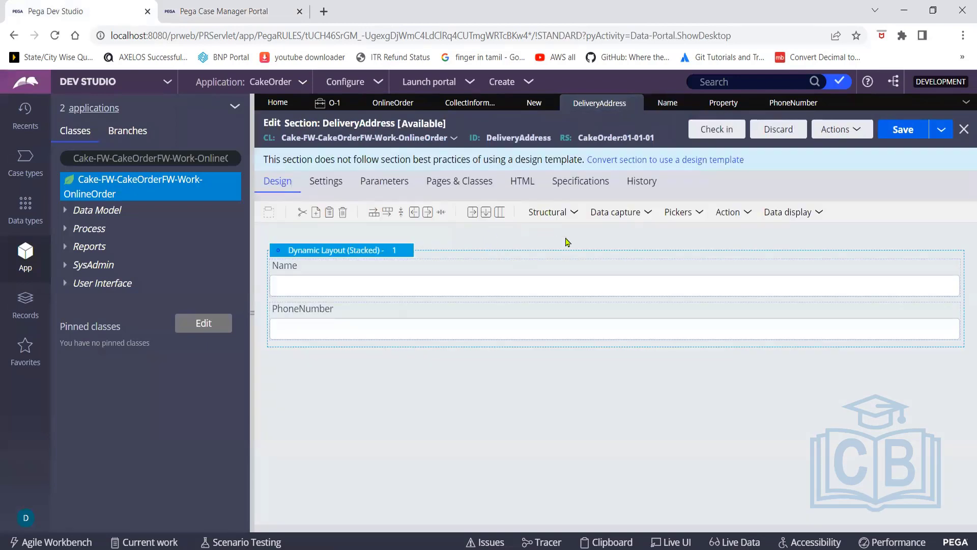
left_click(576, 214)
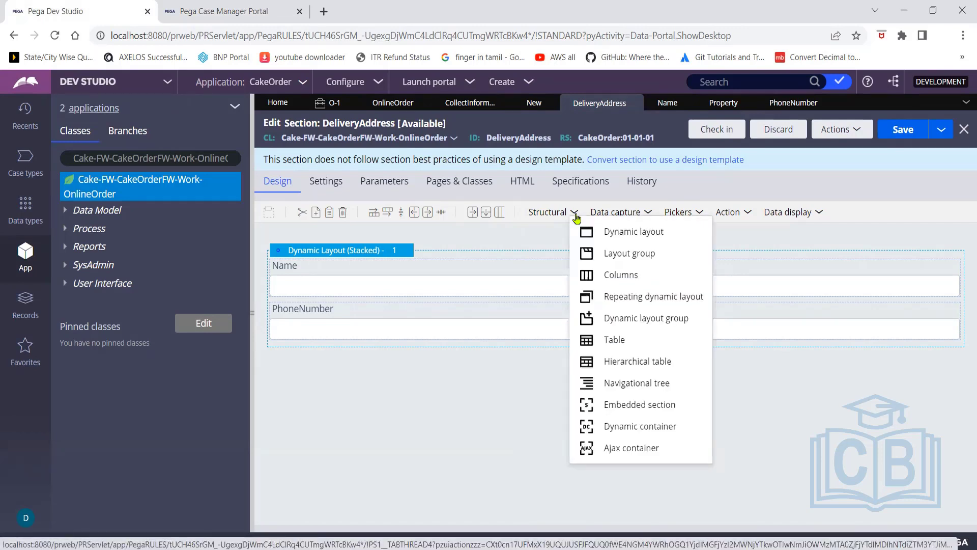
left_click(820, 218)
left_click(817, 218)
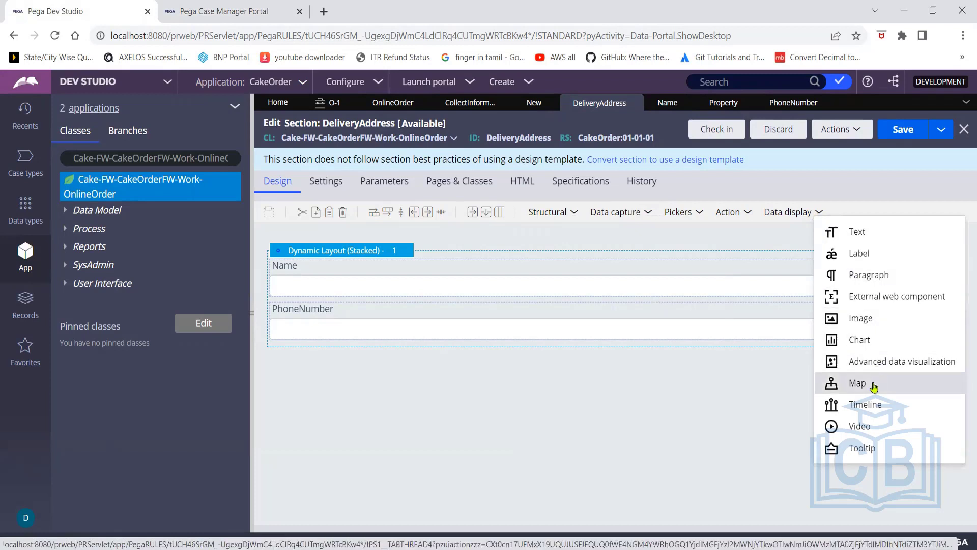
left_click(752, 219)
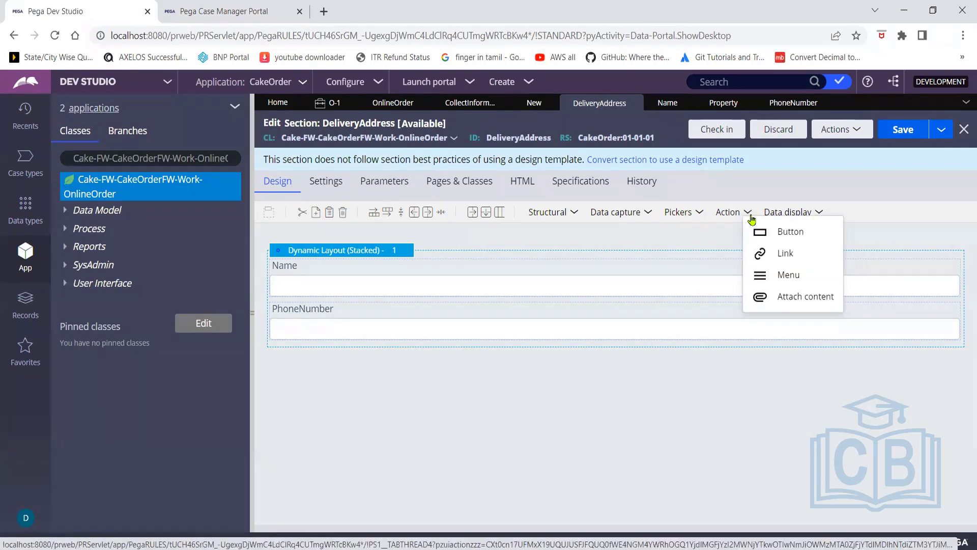
left_click(685, 253)
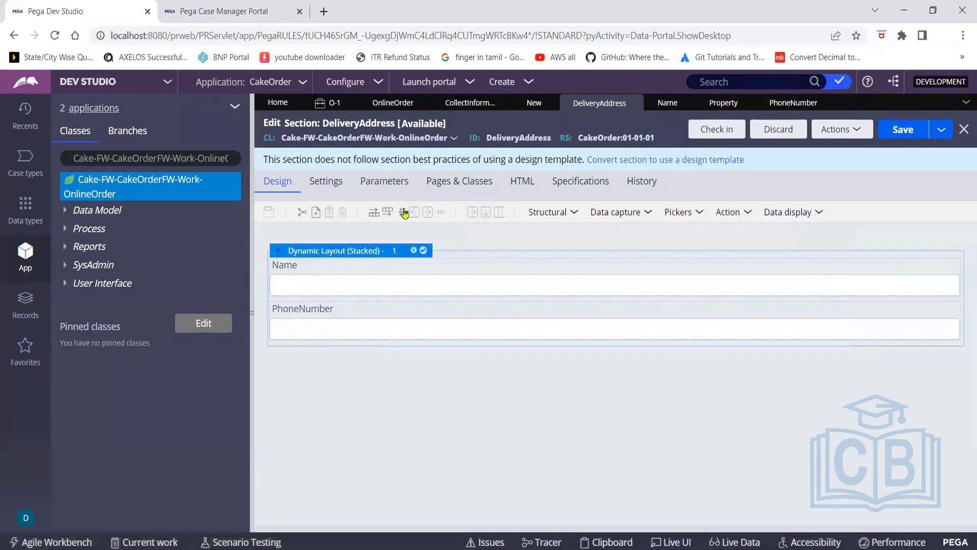
Change the DeliveryAddress dynamic layout's format to Inline grid double and apply it
left_click(415, 251)
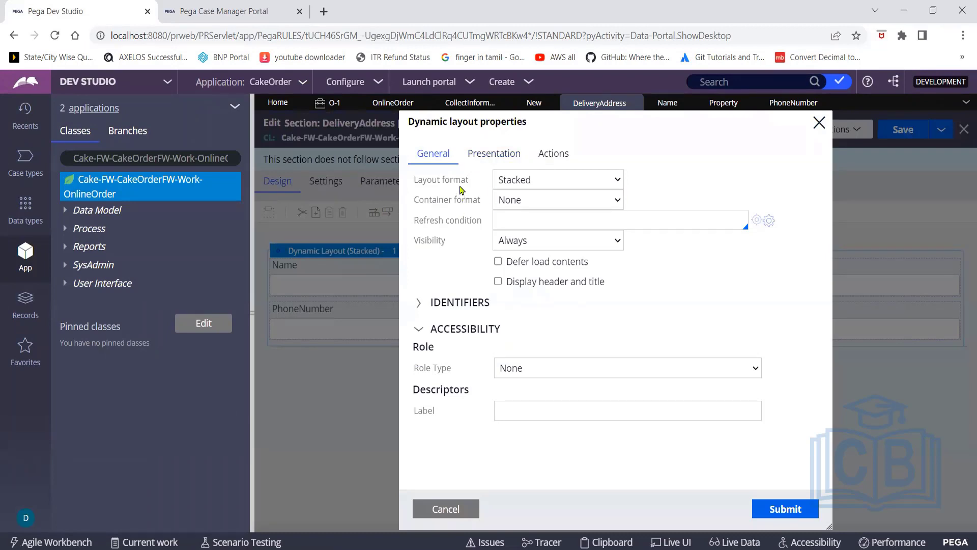
left_click(617, 181)
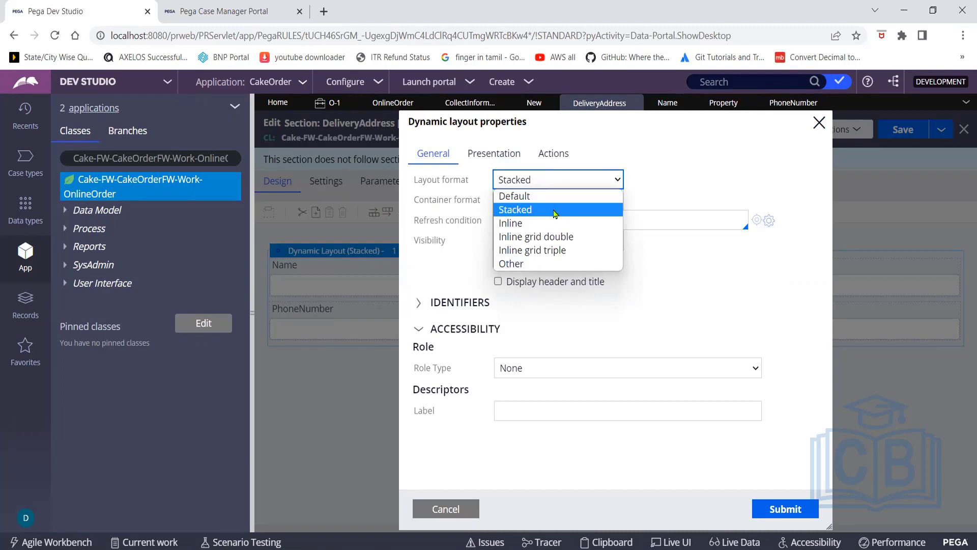
left_click(559, 239)
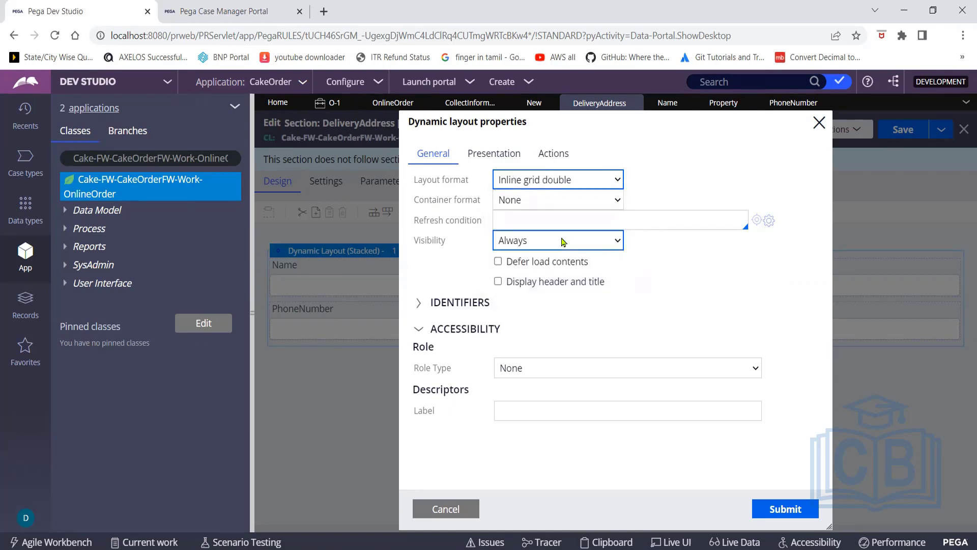
left_click(784, 509)
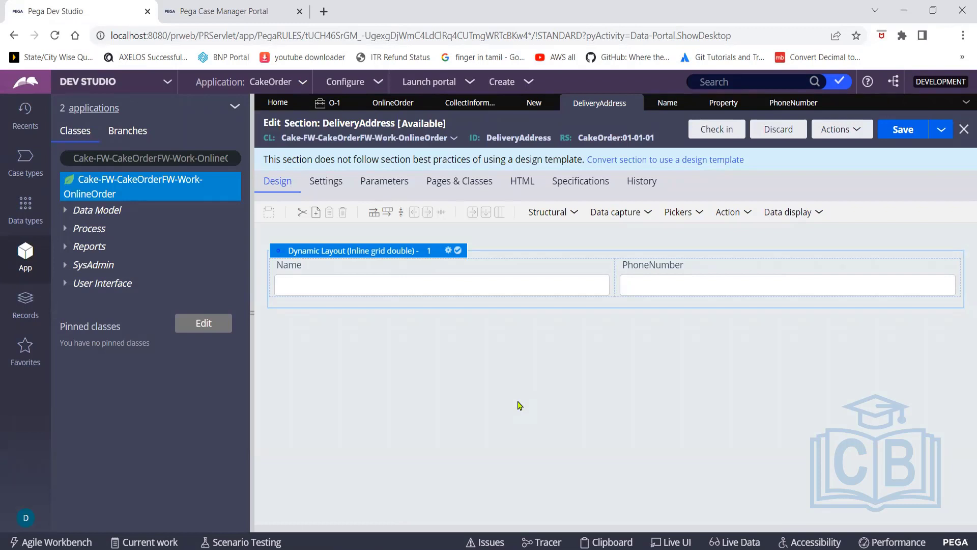
Save the DeliveryAddress section, then refresh case OnlineOrder O-1001 in the Case Manager Portal
left_click(901, 134)
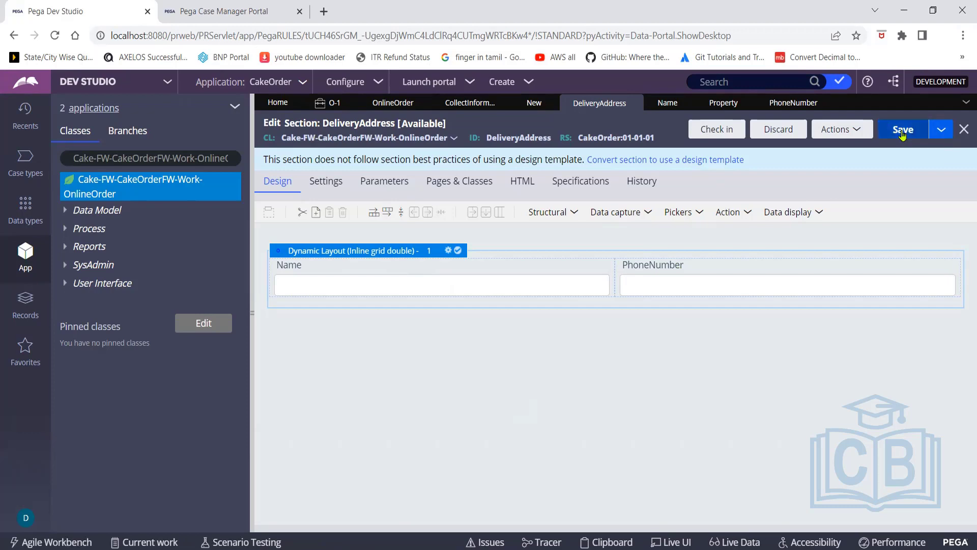
left_click(255, 11)
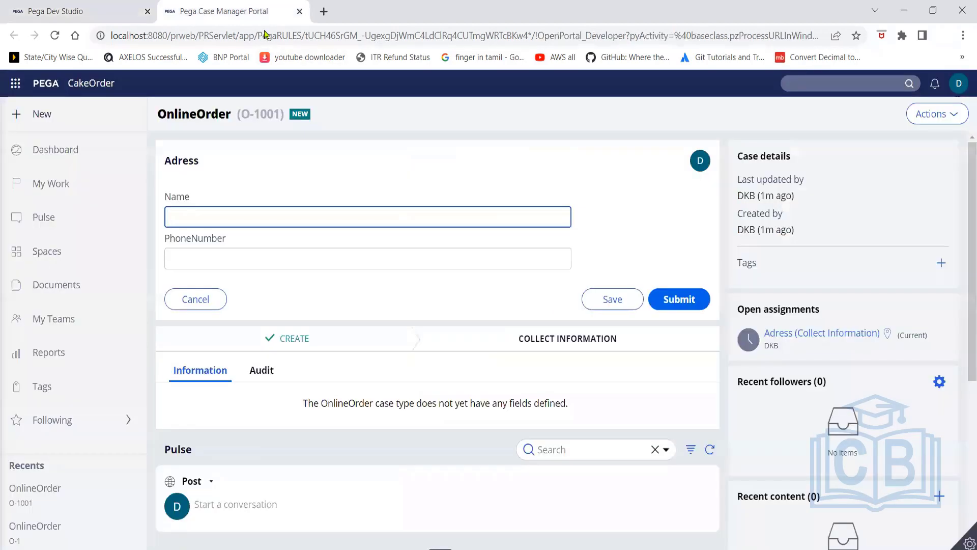
left_click(959, 118)
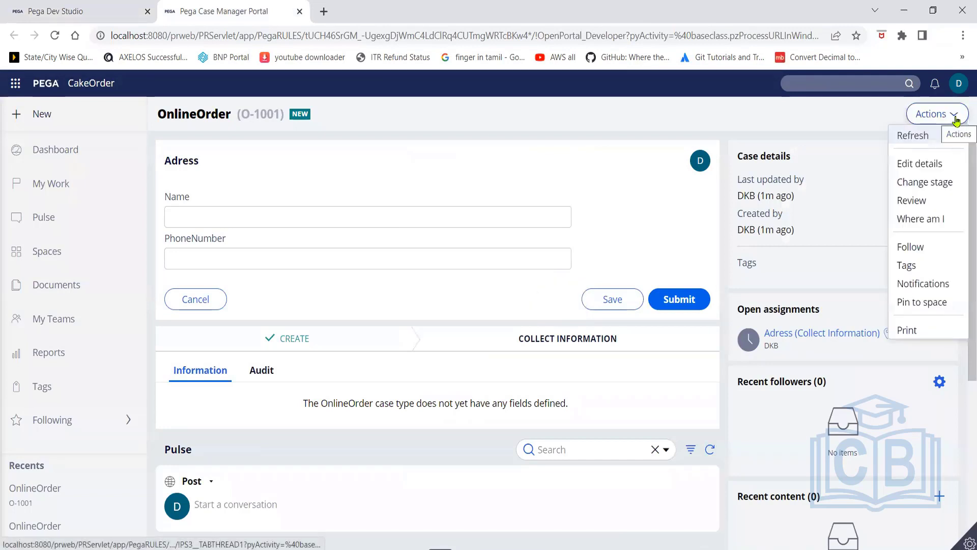
left_click(912, 135)
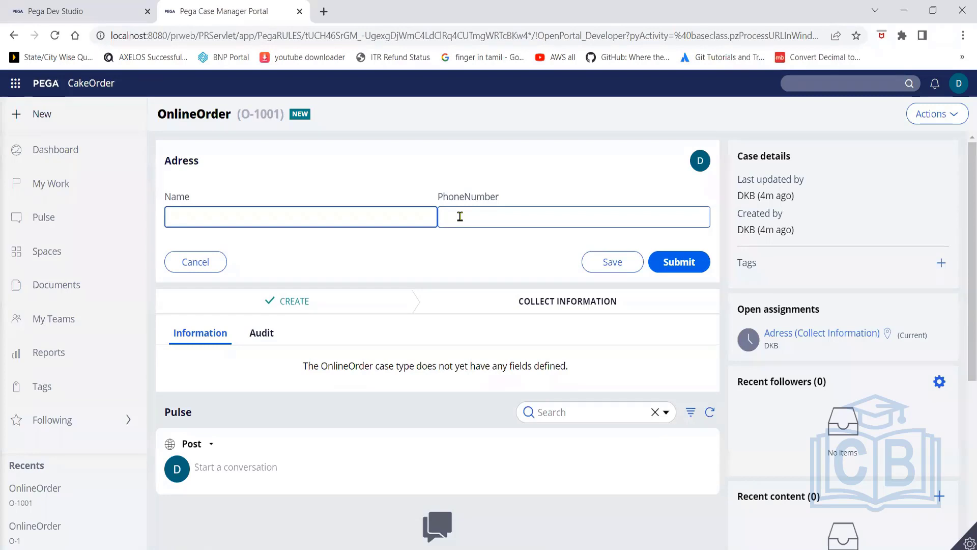
Back in the DeliveryAddress section, inspect the PhoneNumber cell's properties without changing anything
left_click(78, 10)
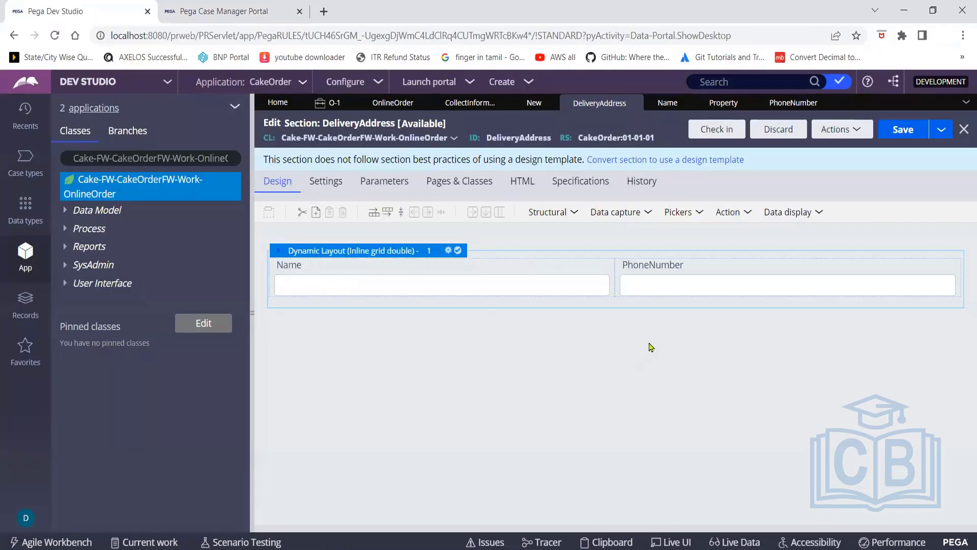
left_click(639, 273)
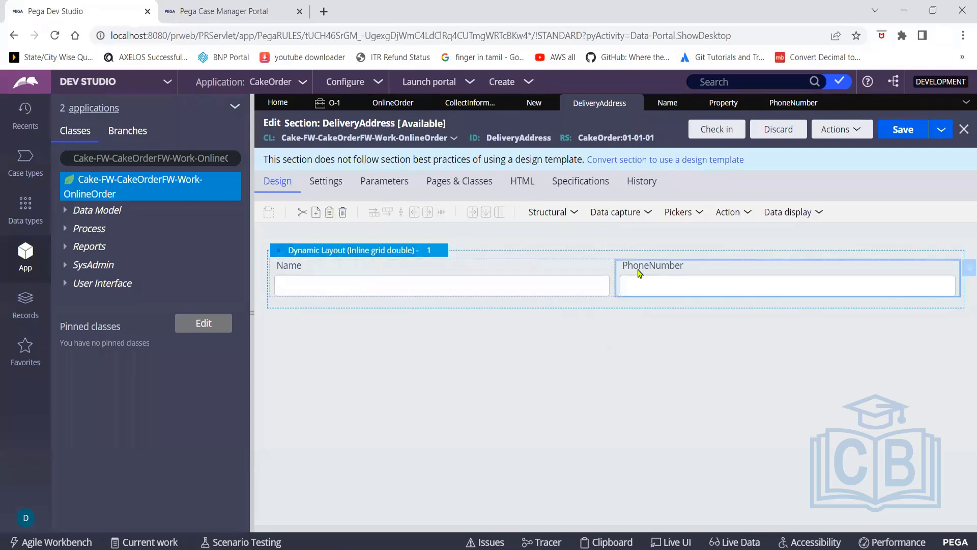
left_click(966, 271)
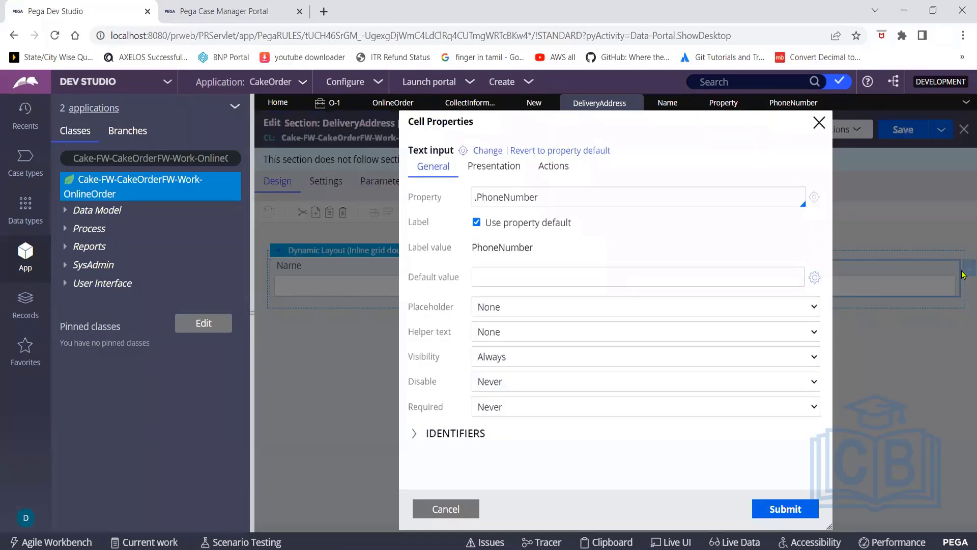
left_click(506, 199)
left_click(818, 123)
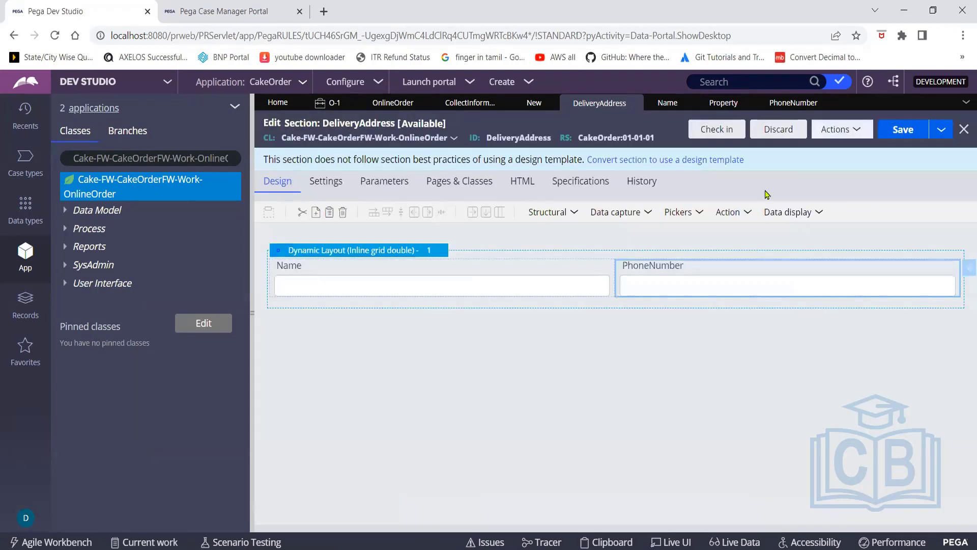
Replace the PhoneNumber field's default label with 'Phone Number', save the section, and verify it
left_click(964, 268)
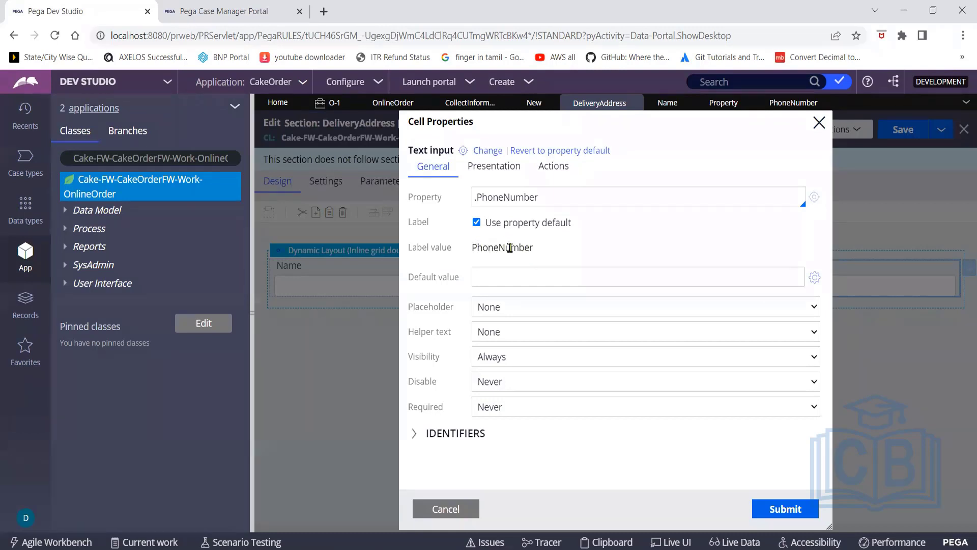
left_click(510, 276)
left_click(476, 223)
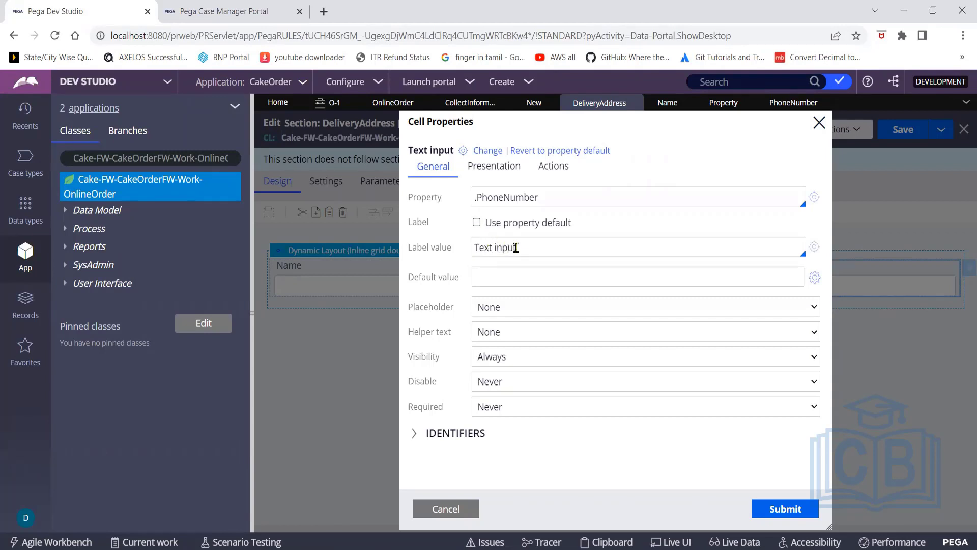
left_click_drag(524, 248, 473, 248)
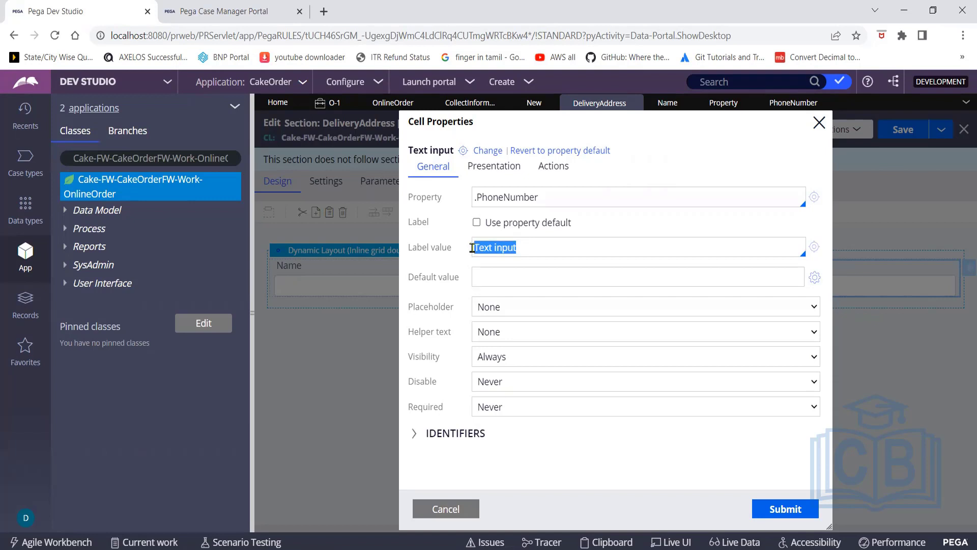
type("P")
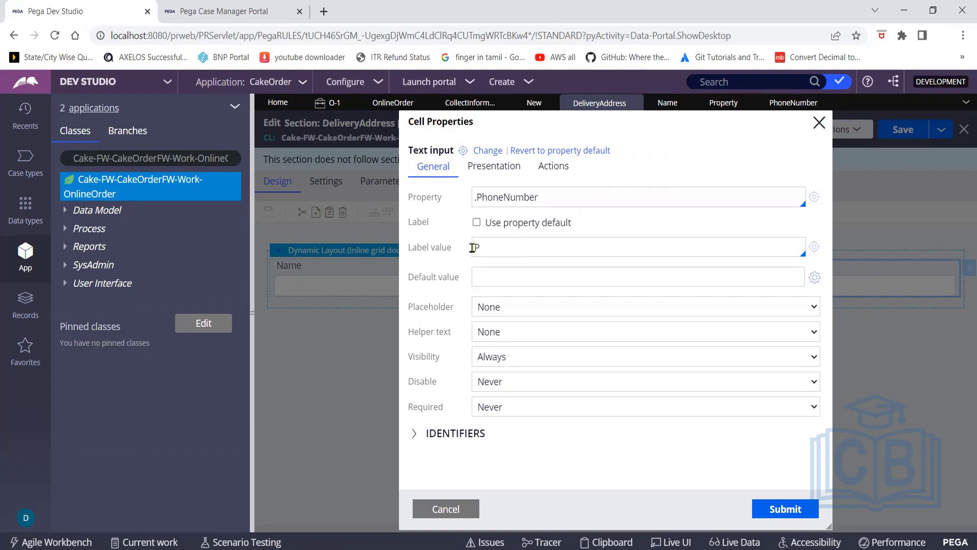
type("hone Number")
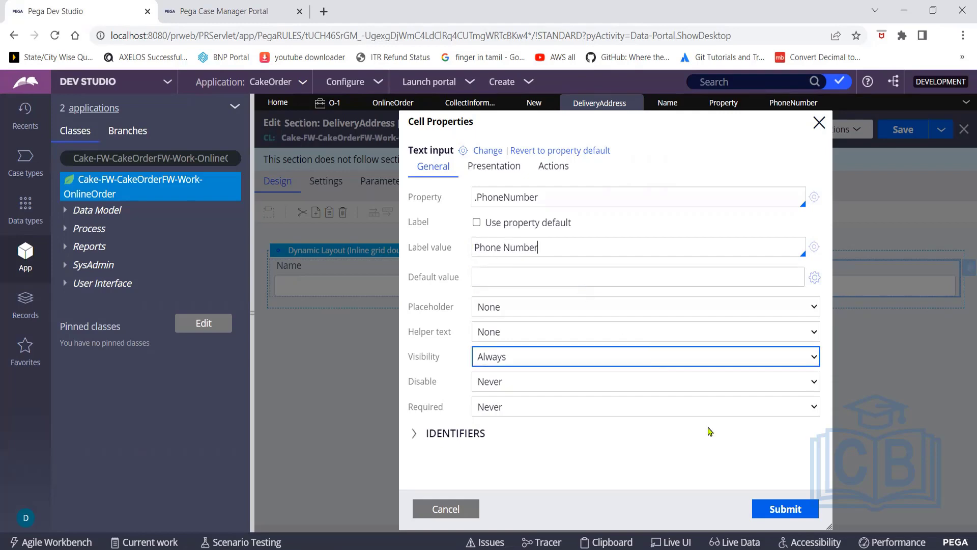
left_click(783, 510)
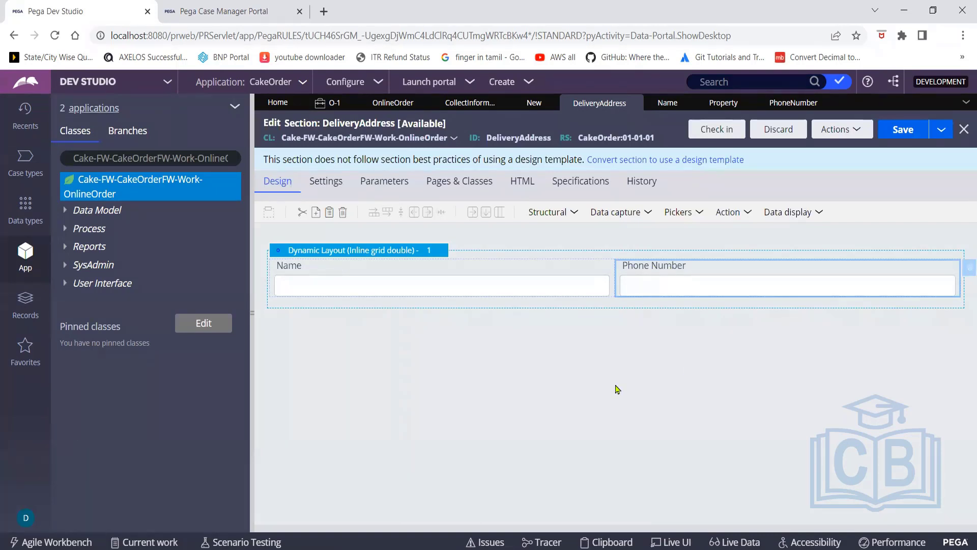
left_click(900, 139)
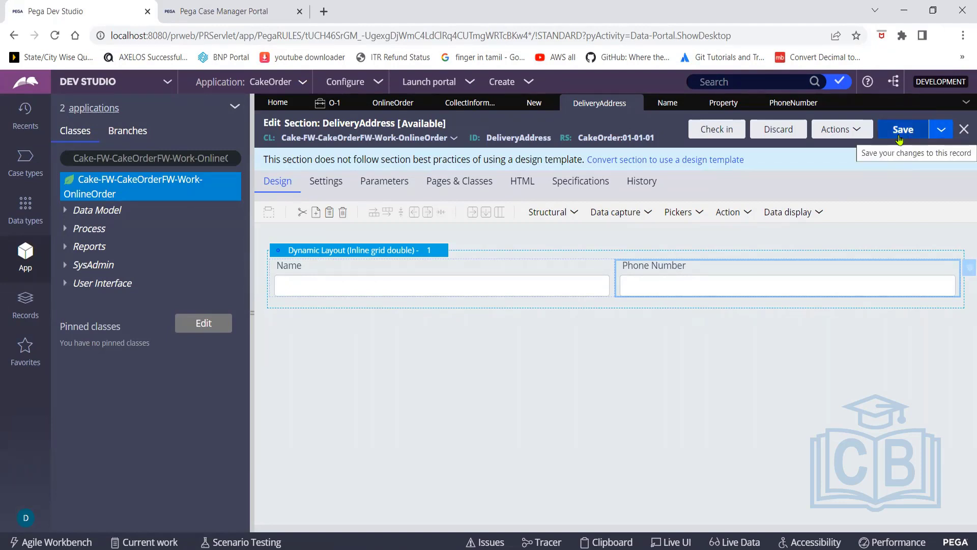
left_click(966, 271)
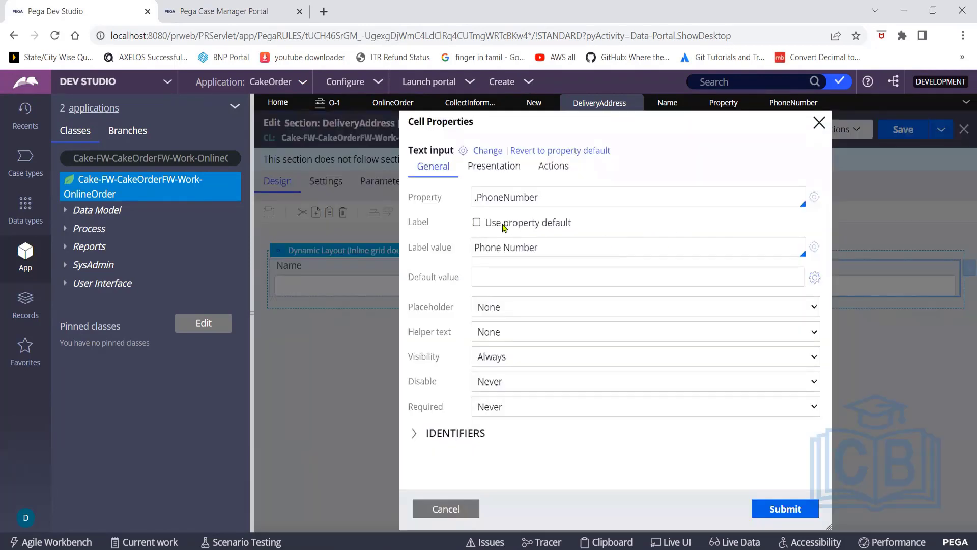
left_click(578, 268)
left_click(818, 124)
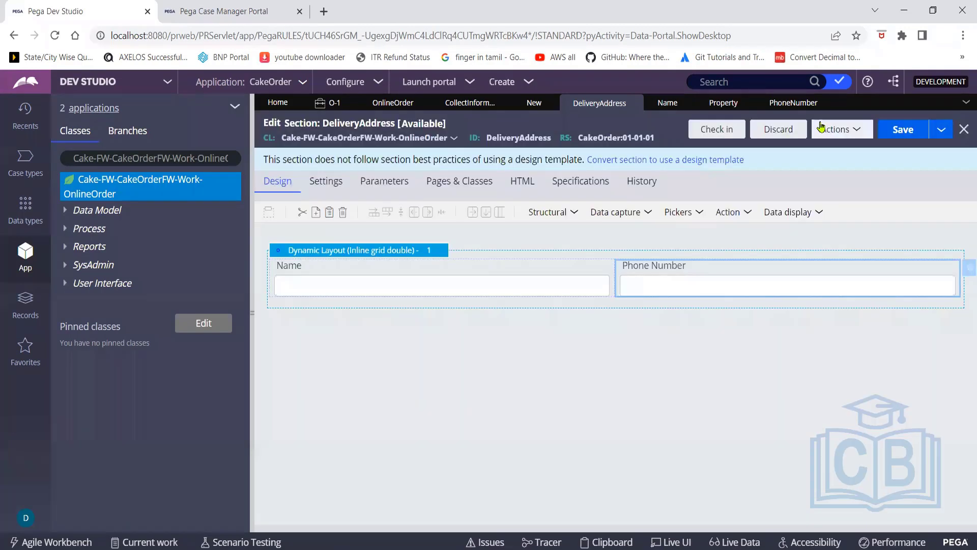
Refresh case OnlineOrder O-1001 in the Case Manager Portal to check the new field label
left_click(241, 17)
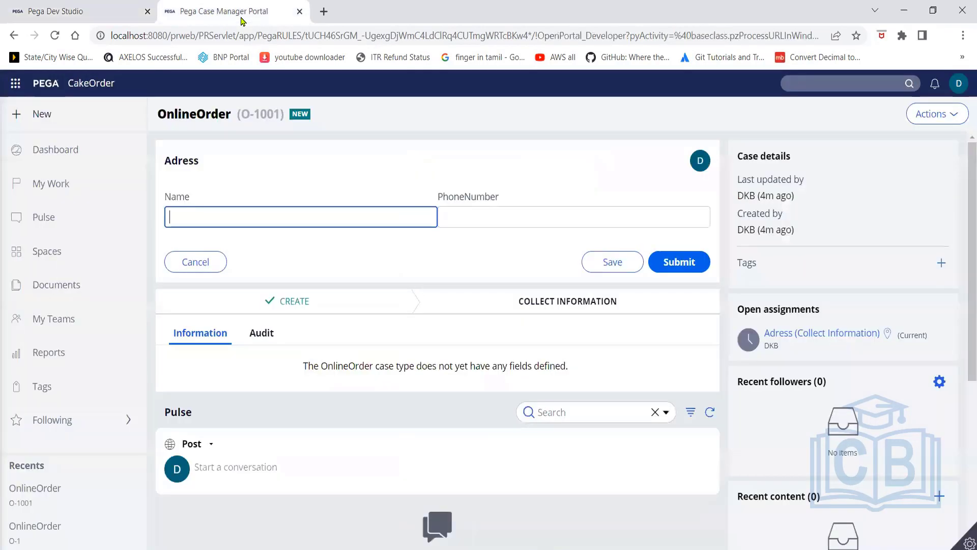
left_click(954, 115)
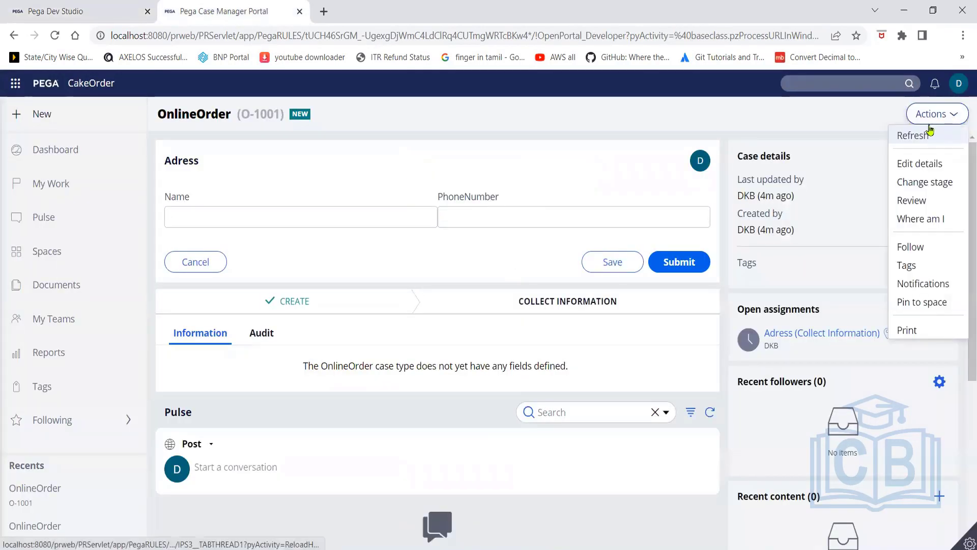
left_click(918, 137)
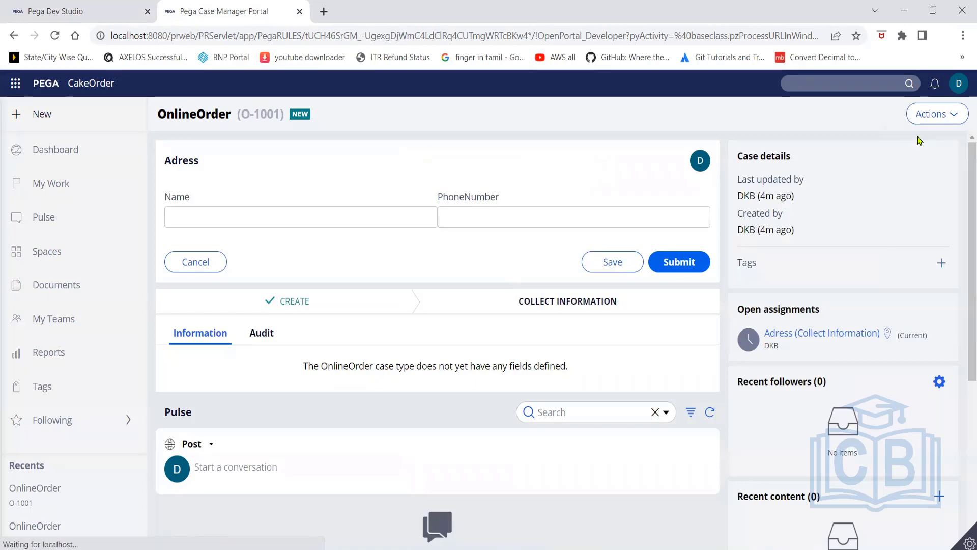
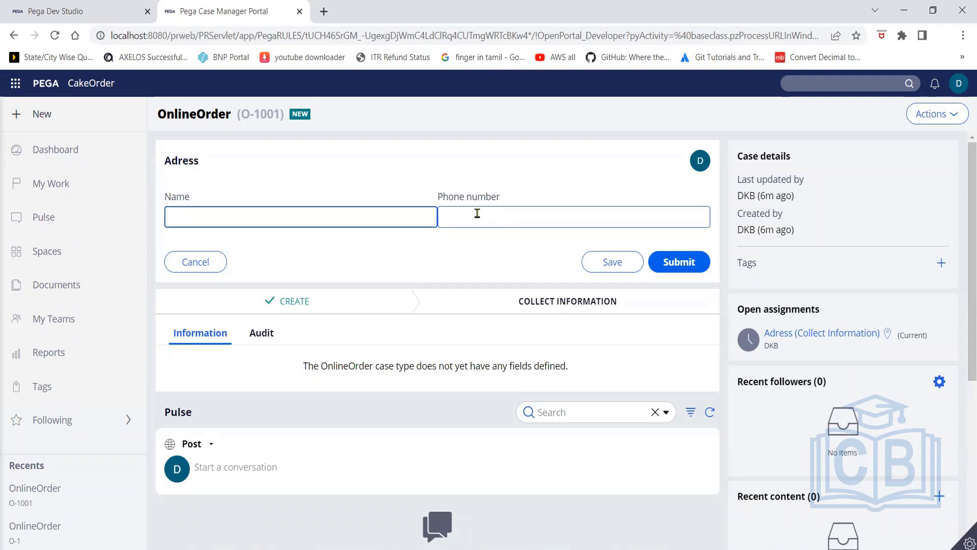
Check the new case's Phone number field, dismiss its autofill suggestions, and switch back to Dev Studio
left_click(478, 213)
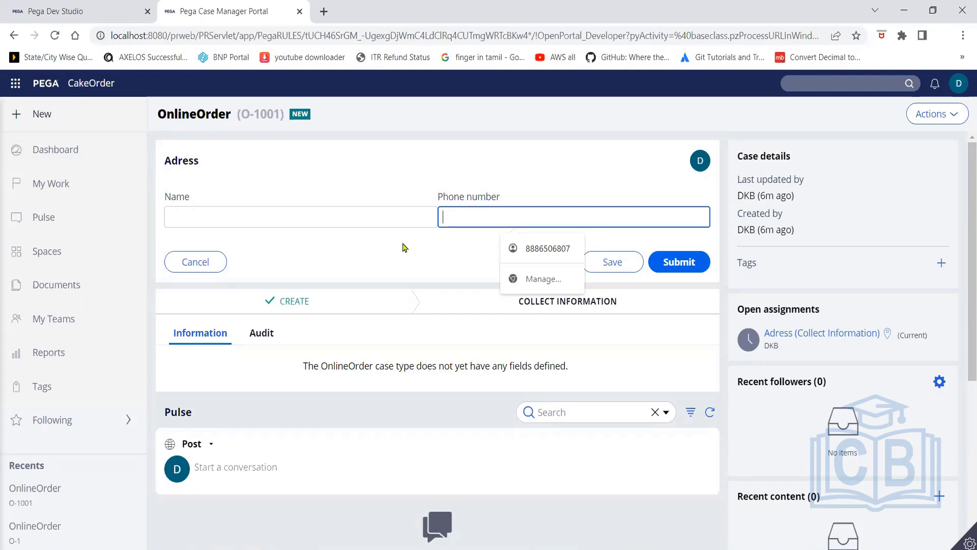
left_click(481, 156)
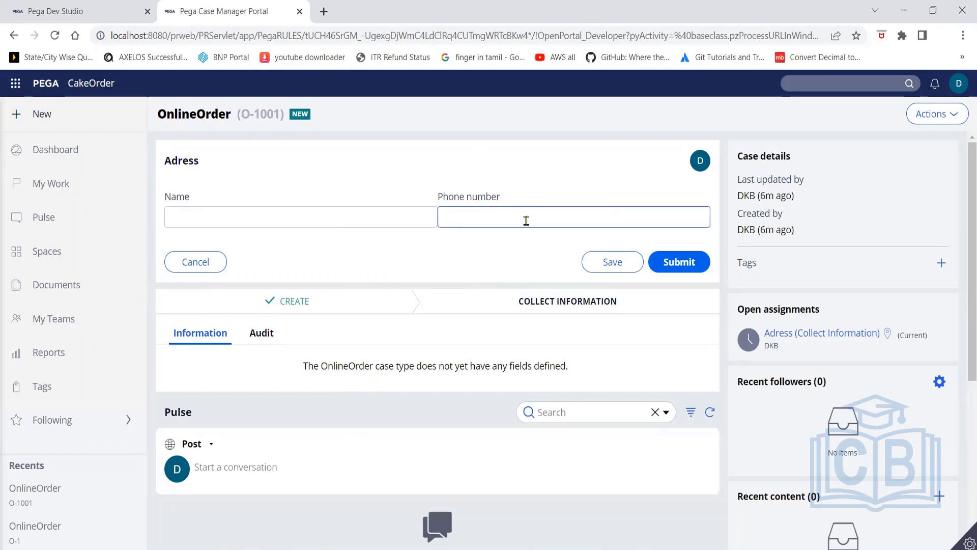
left_click(72, 12)
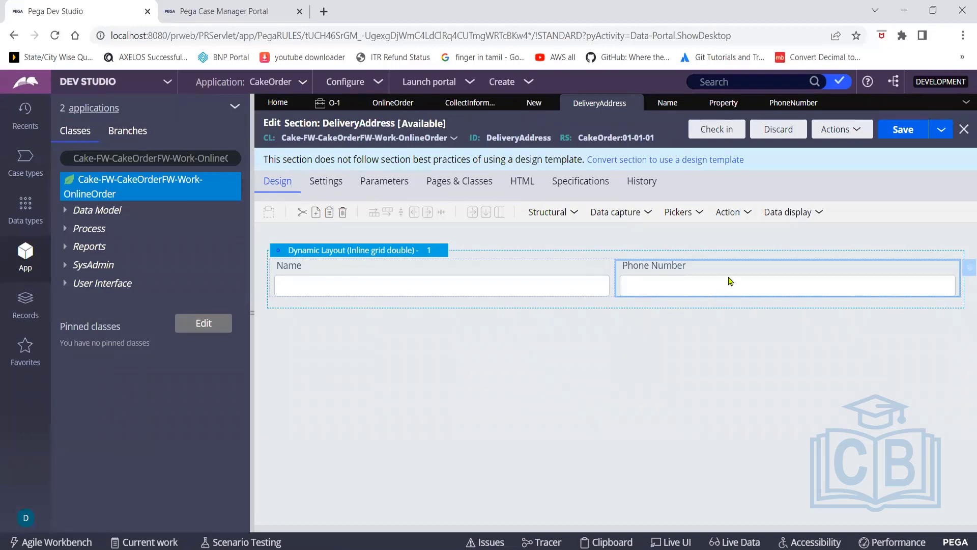
Change the dynamic layout holding Name and Phone Number to the Default format
left_click(390, 253)
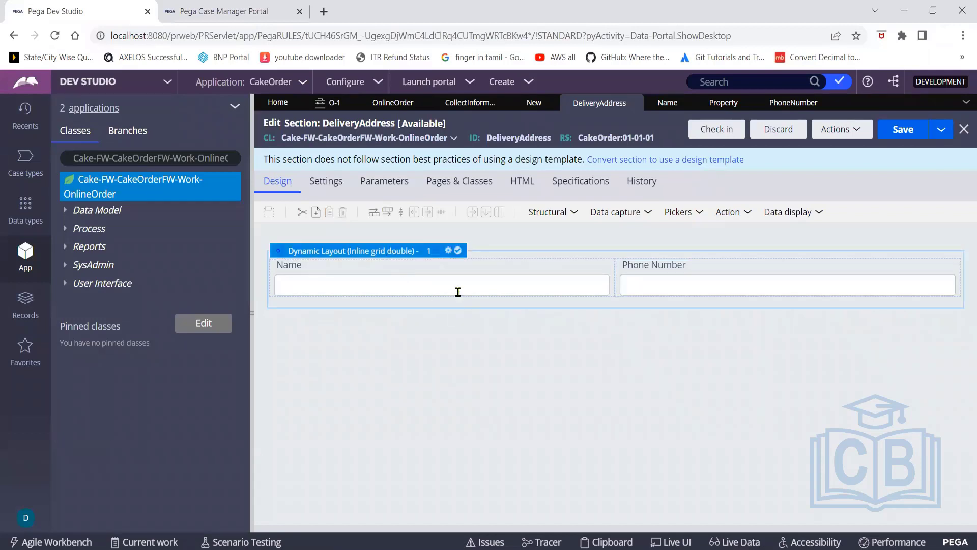
left_click(449, 251)
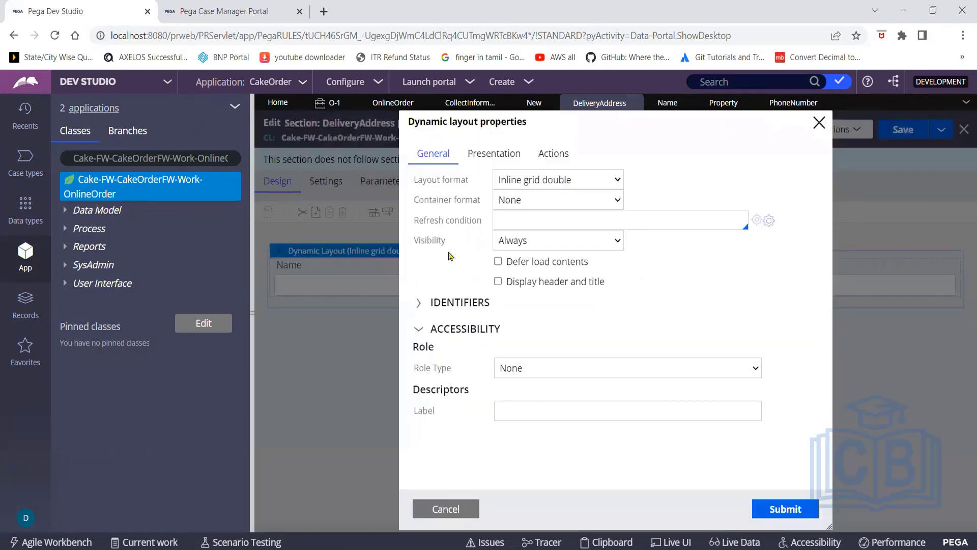
left_click(618, 182)
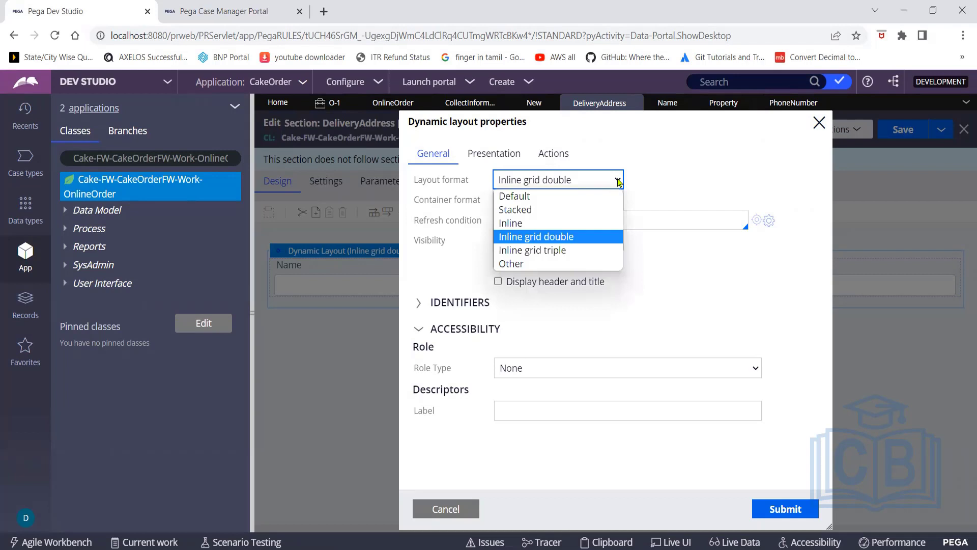
left_click(528, 198)
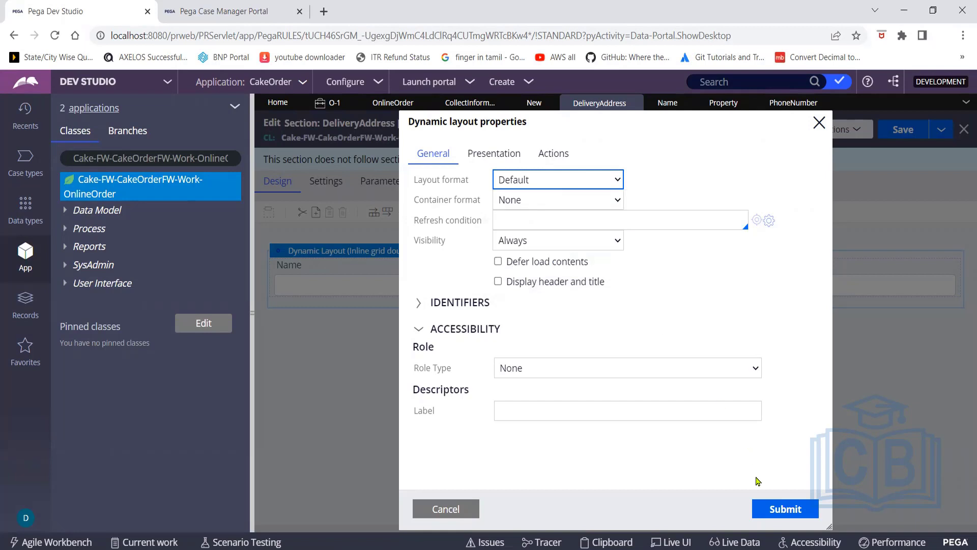
left_click(782, 509)
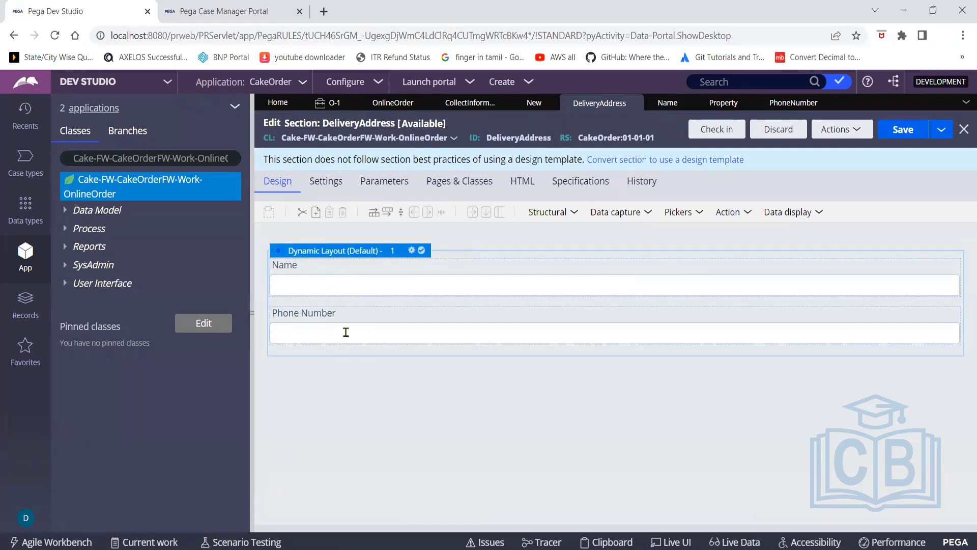
Set the dynamic layout's format to Inline and submit it
left_click(413, 252)
left_click(619, 182)
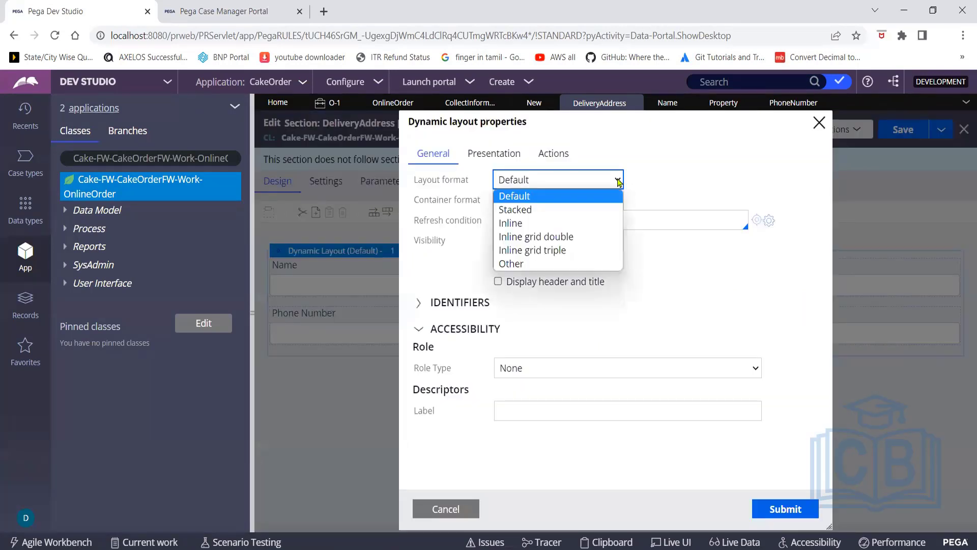
left_click(522, 225)
left_click(776, 510)
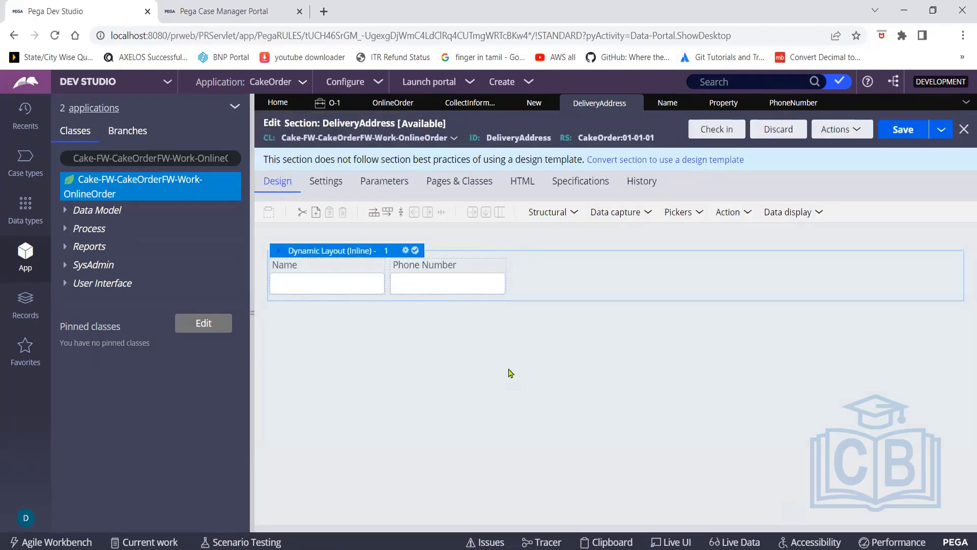
Set the layout format to Other with the custom 'Inline labels left' format and submit
left_click(405, 251)
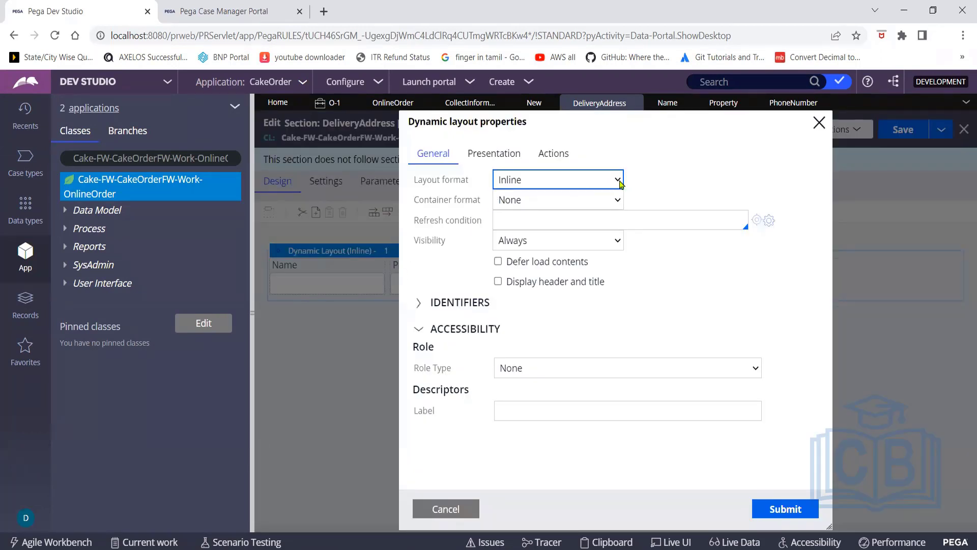
left_click(620, 181)
left_click(538, 248)
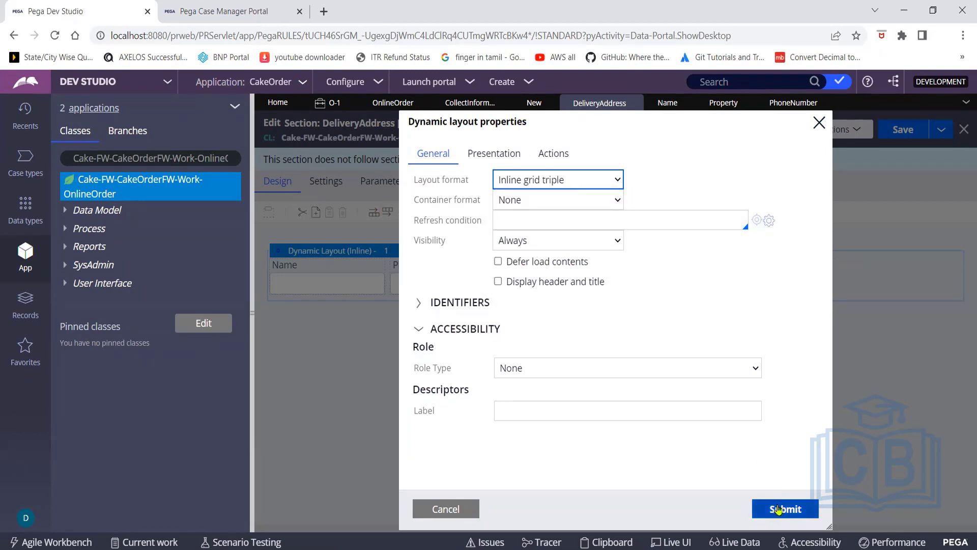
left_click(618, 182)
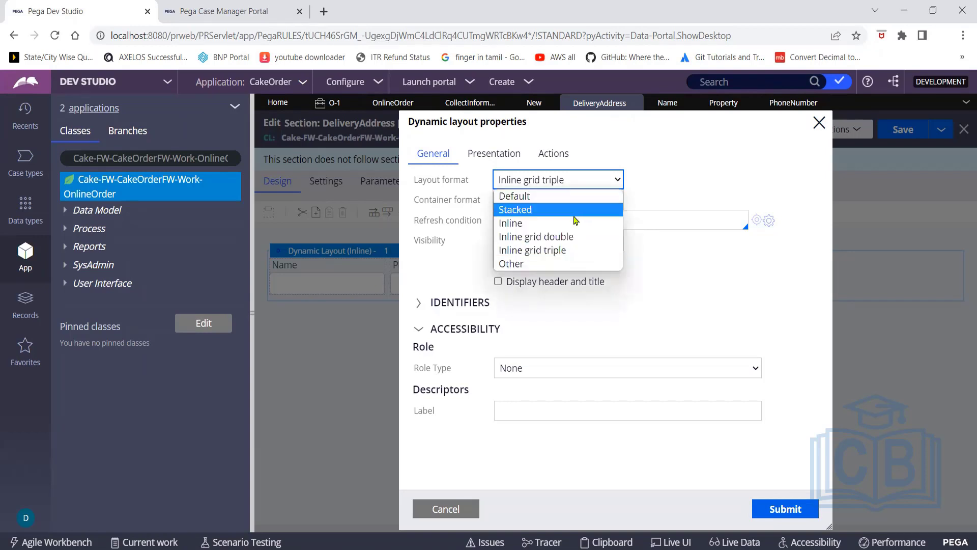
left_click(526, 264)
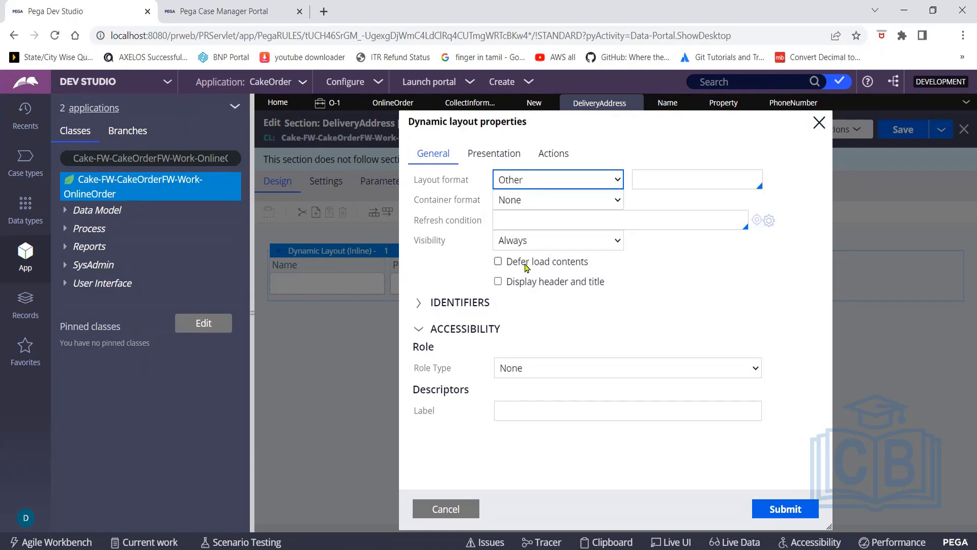
left_click(730, 179)
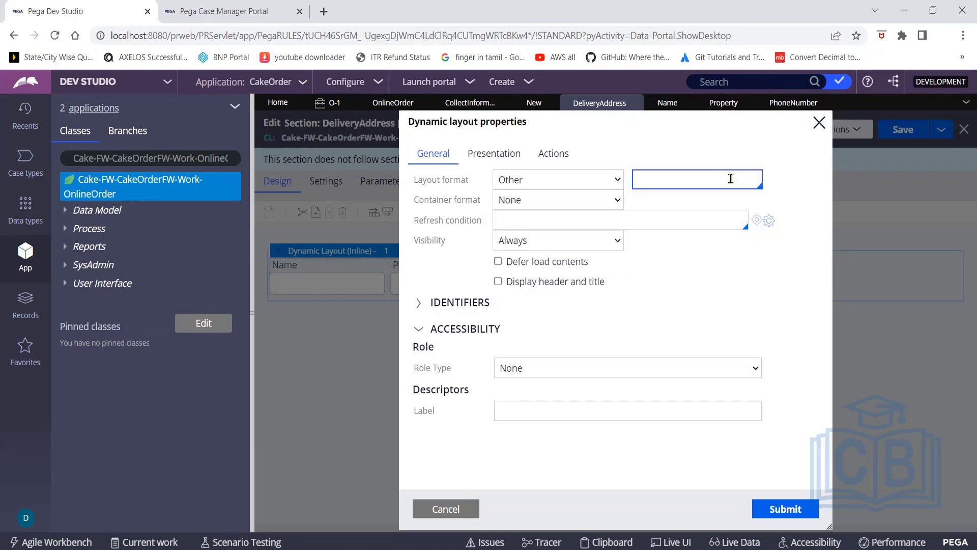
left_click(731, 178)
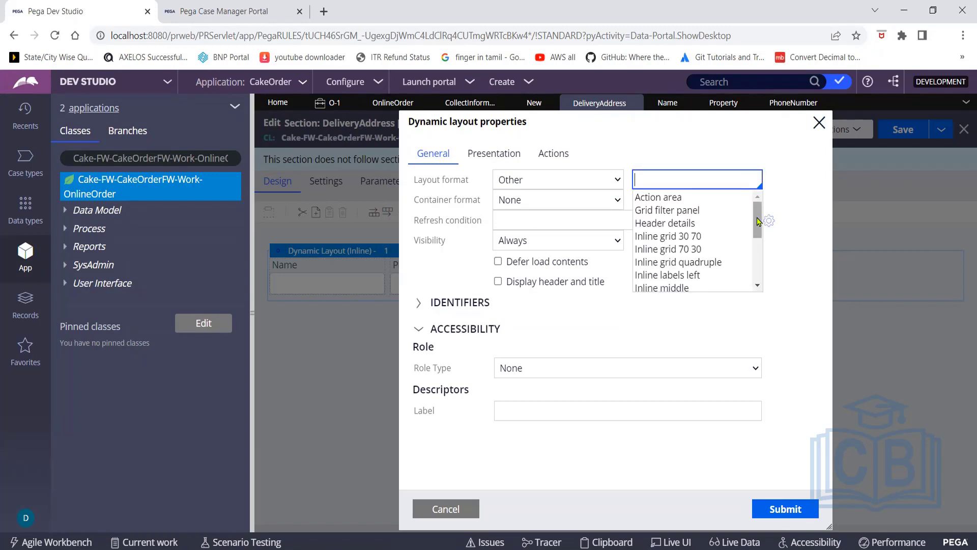
left_click_drag(757, 221, 759, 227)
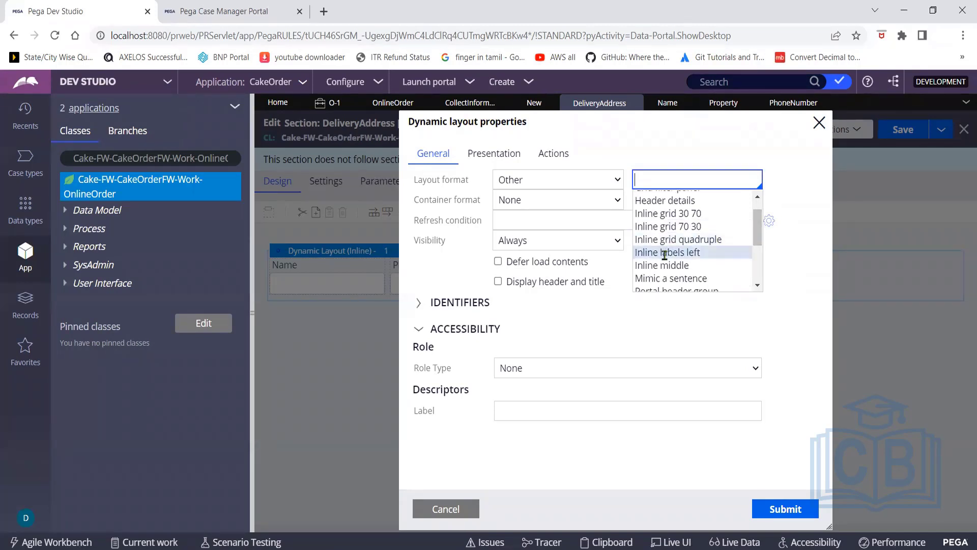
left_click(666, 261)
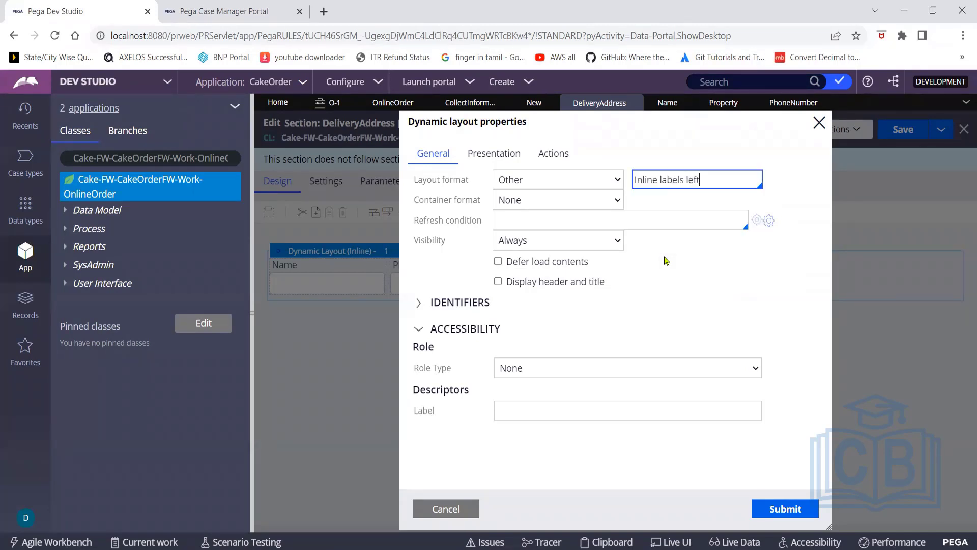
left_click(778, 508)
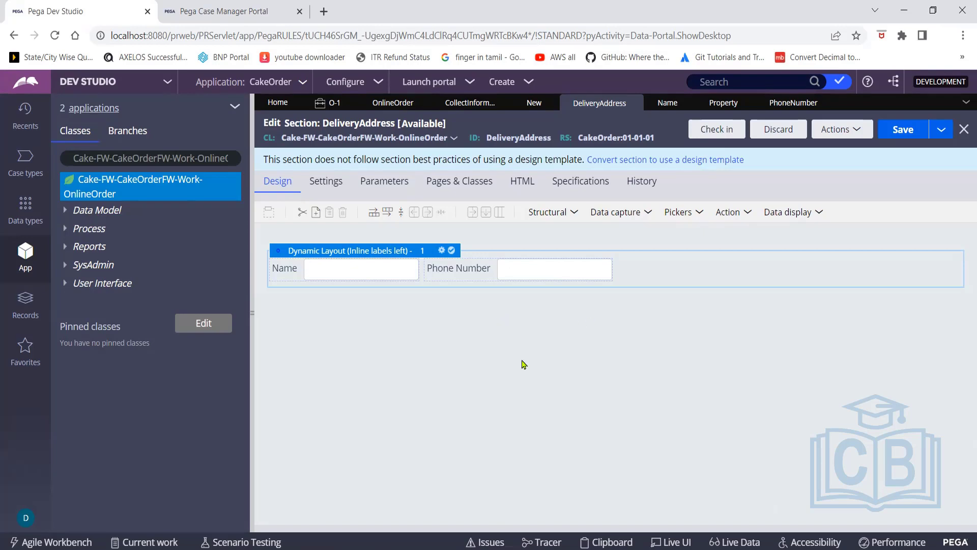
left_click(242, 12)
left_click(84, 15)
Open the Skin of the CakeOrder application from the Application menu
left_click(302, 83)
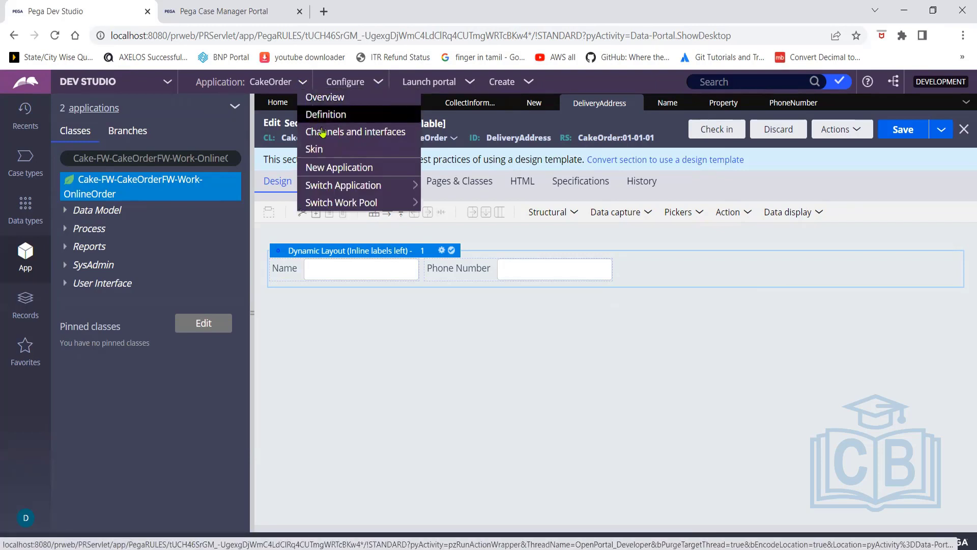
left_click(322, 151)
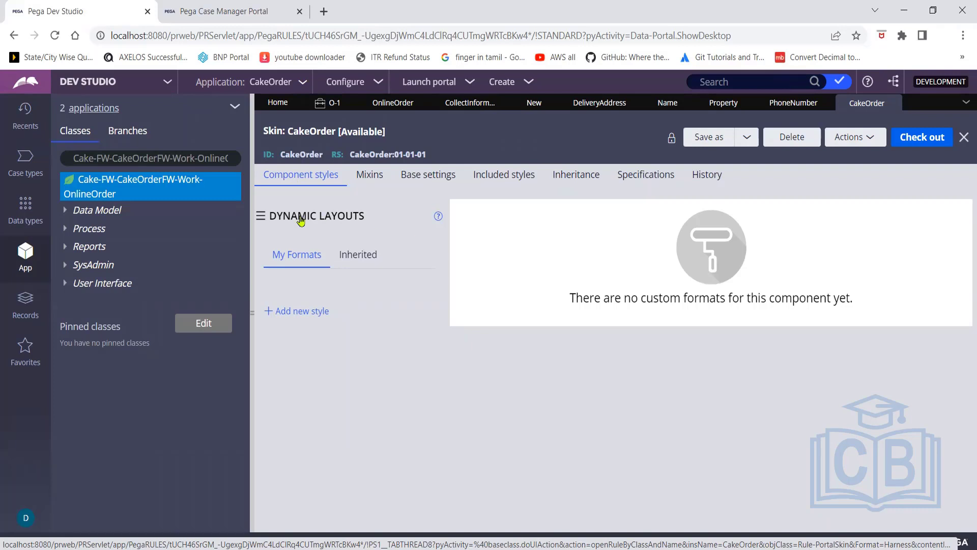
From the skin's component categories, scroll to Controls and open the Radio buttons styles
left_click(261, 219)
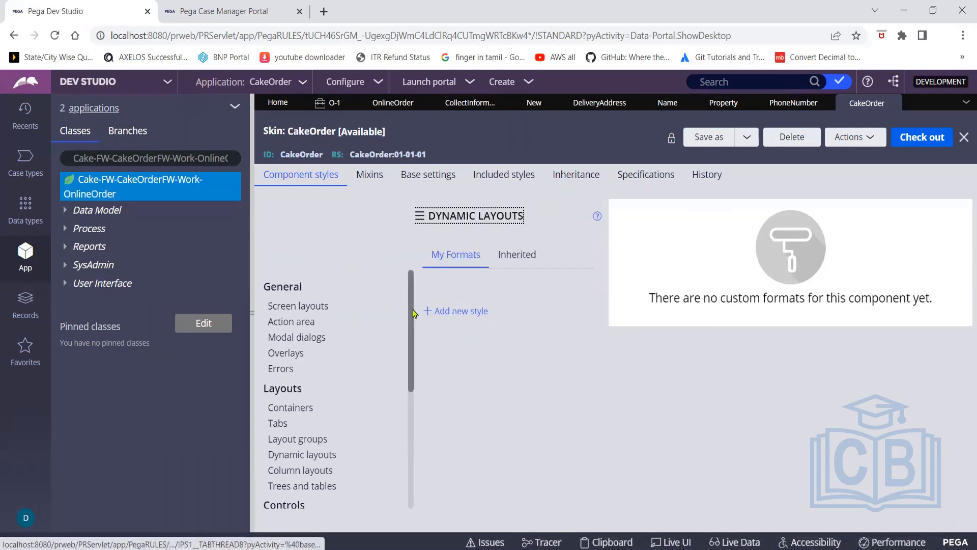
left_click_drag(413, 313, 414, 421)
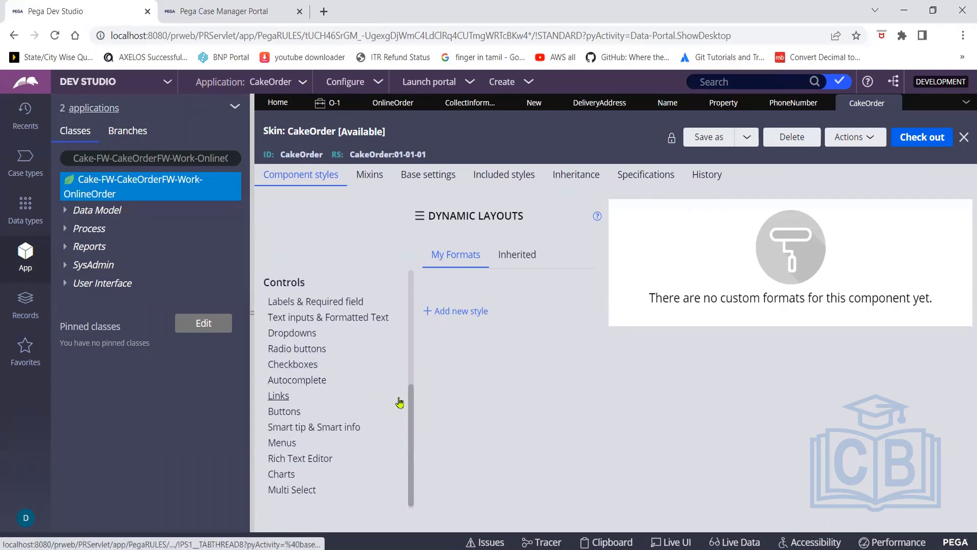
left_click_drag(410, 406, 412, 439)
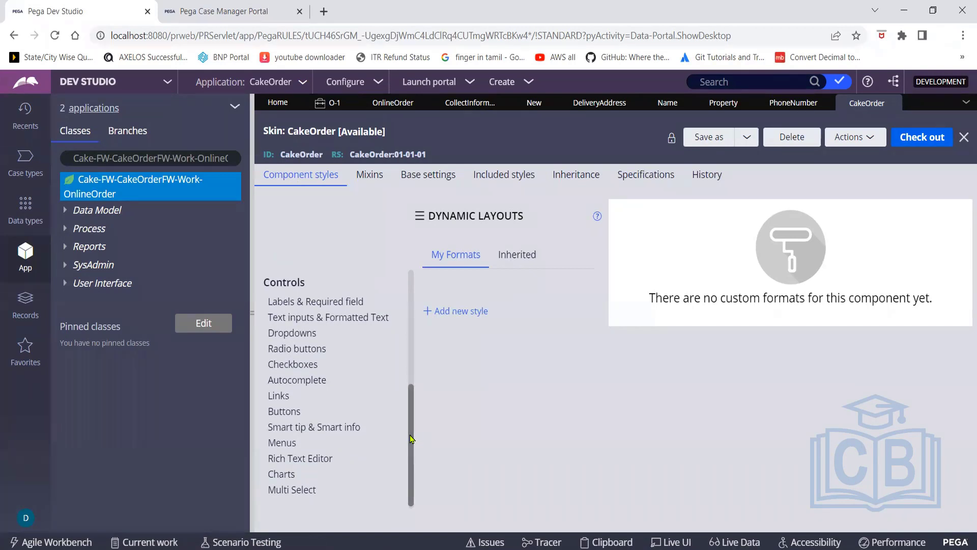
left_click(291, 352)
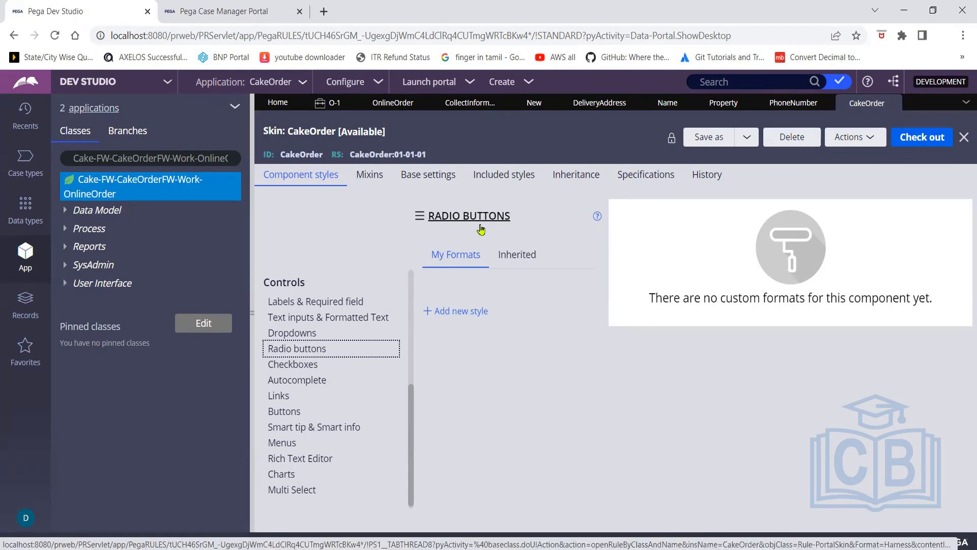
Open the inherited Segmented radio button format and review its pyEndUser settings and preview
left_click(517, 257)
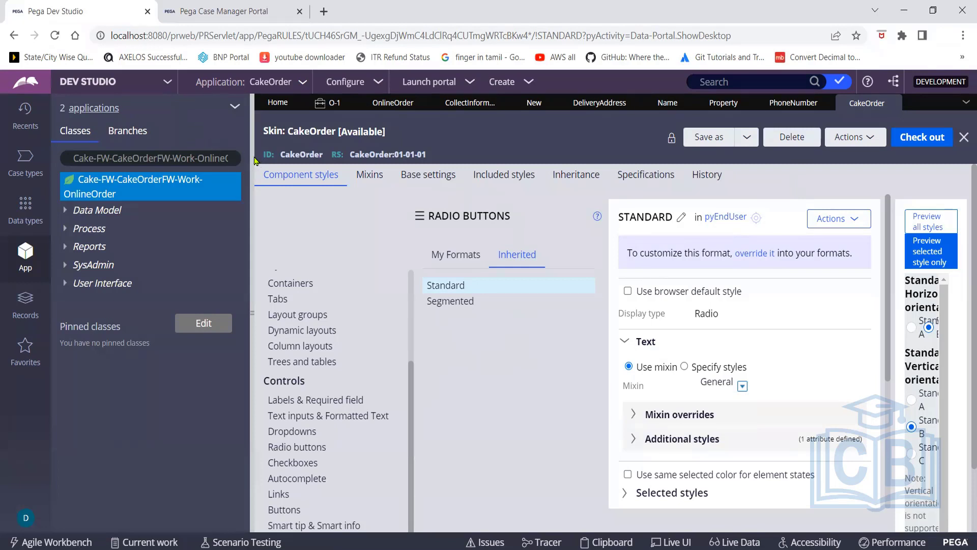
left_click_drag(252, 155, 44, 163)
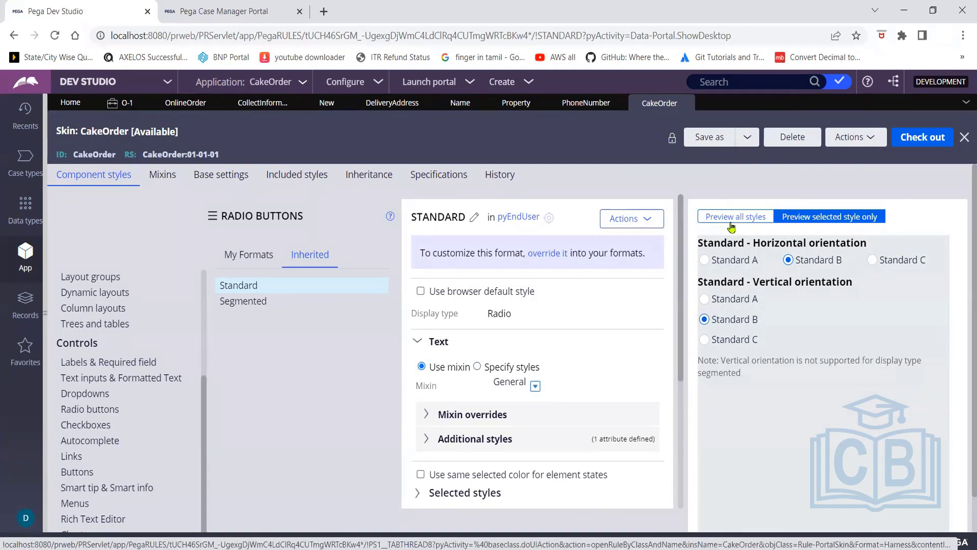
left_click(284, 305)
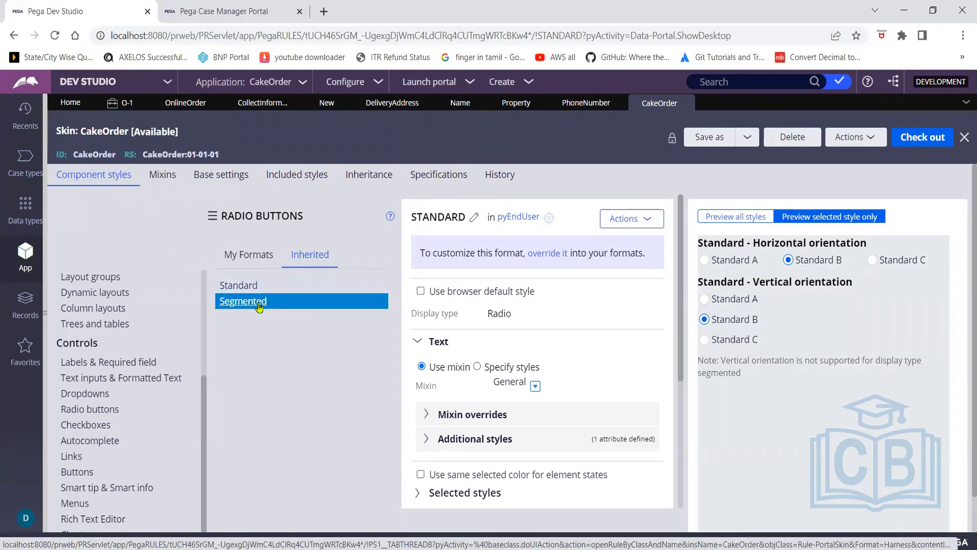
left_click(259, 306)
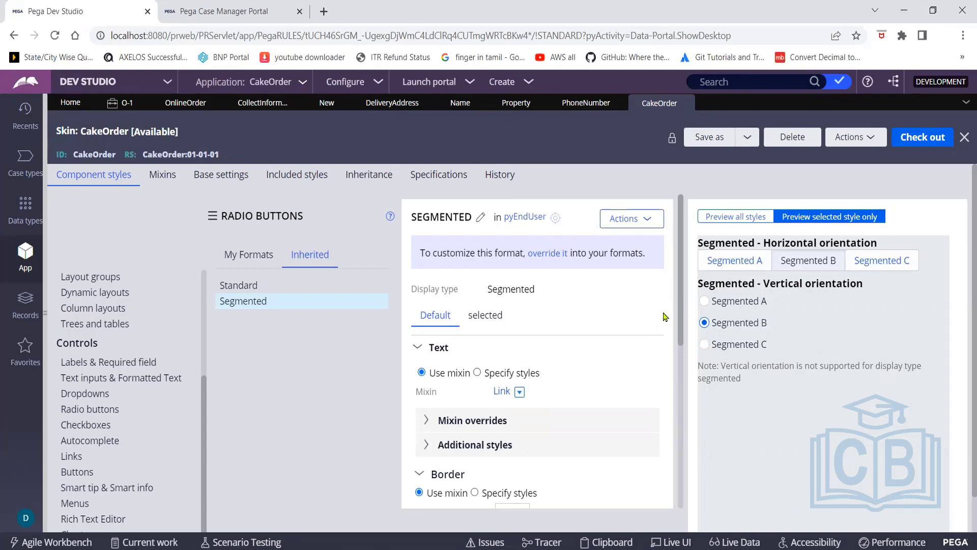
left_click_drag(681, 338, 668, 248)
scroll(199, 267, "up", 1)
scroll(199, 267, "up", 3)
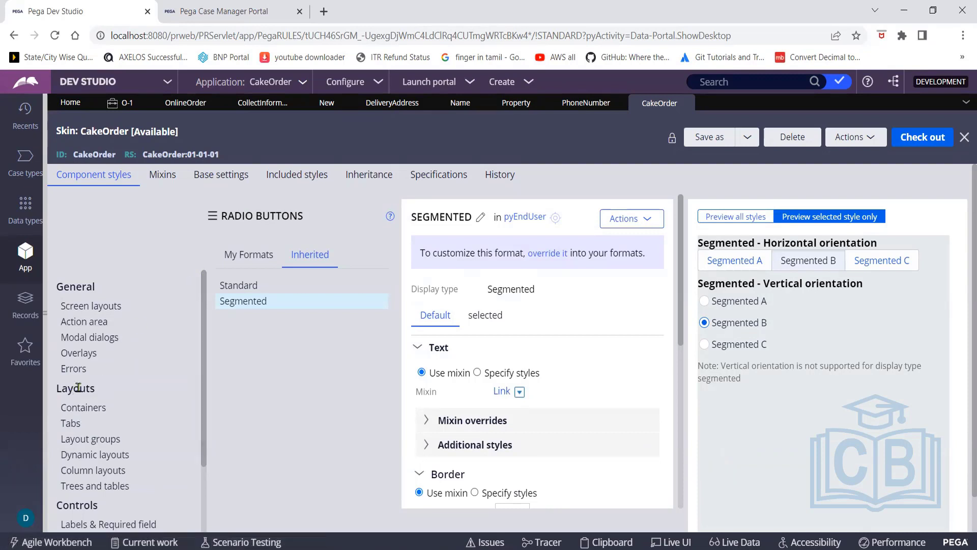
Preview the inherited Inline, Inline grid 30 70, Inline grid 70 30 and Inline grid quadruple formats
left_click(90, 460)
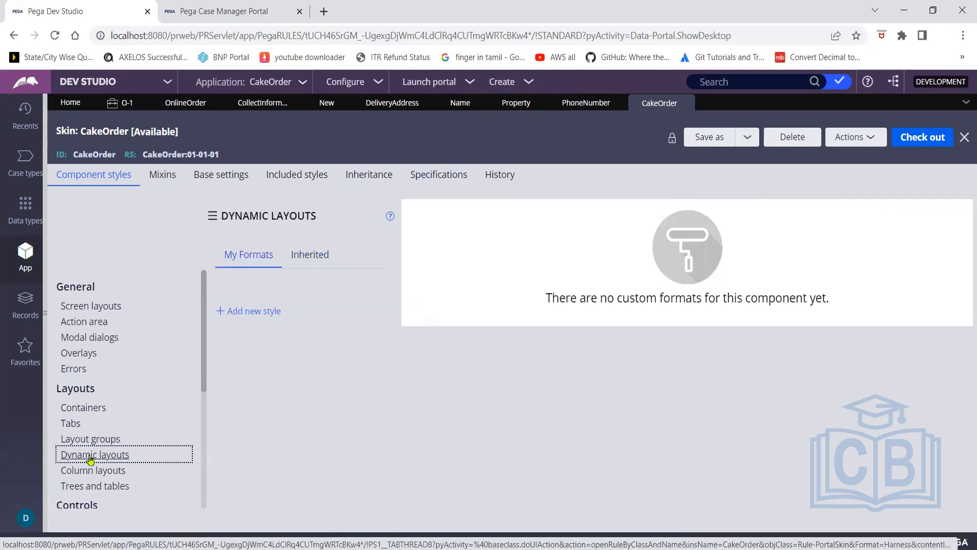
left_click(312, 256)
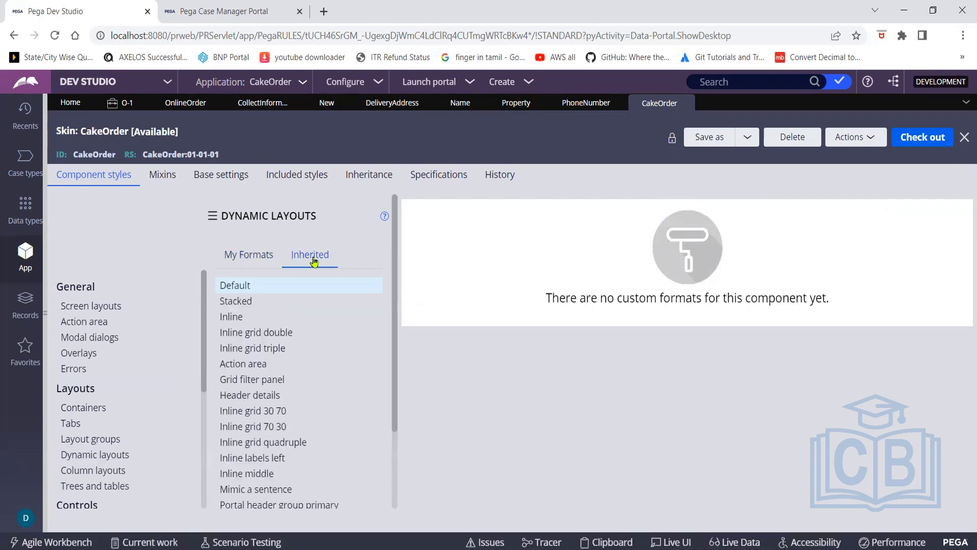
left_click(288, 313)
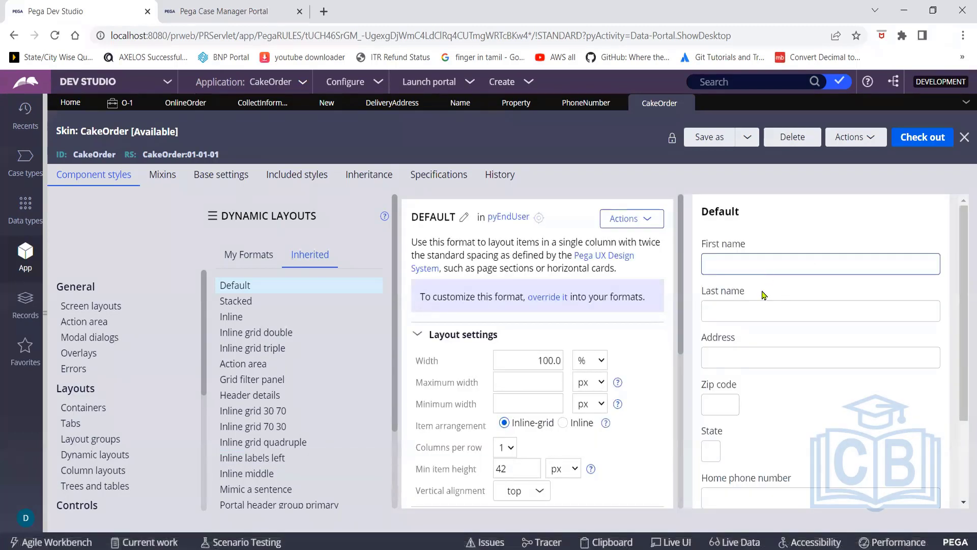
left_click(236, 320)
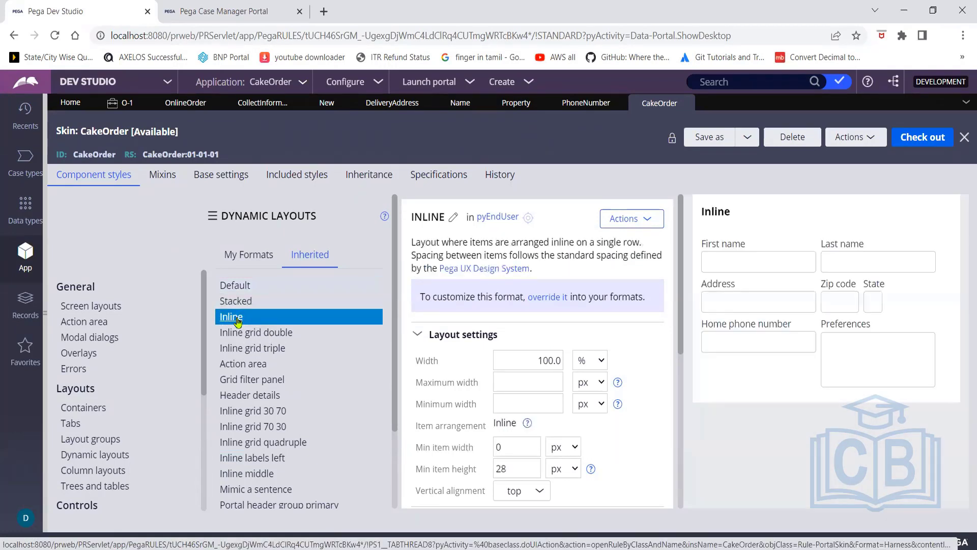
left_click(257, 416)
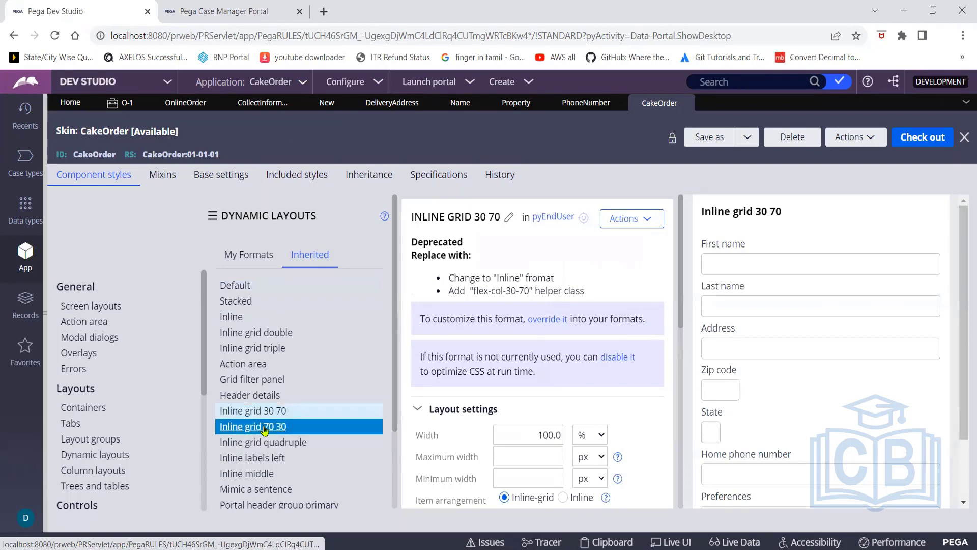
left_click(265, 430)
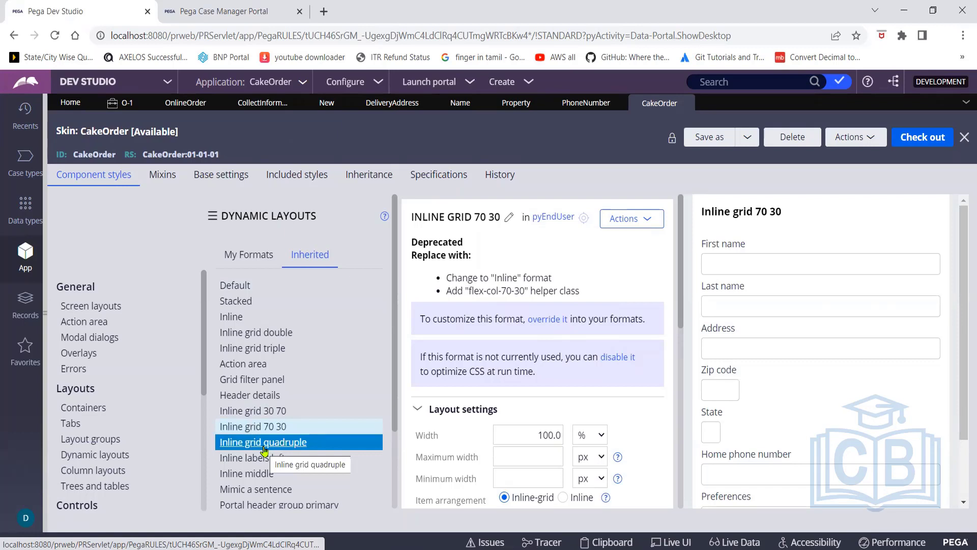
left_click(263, 448)
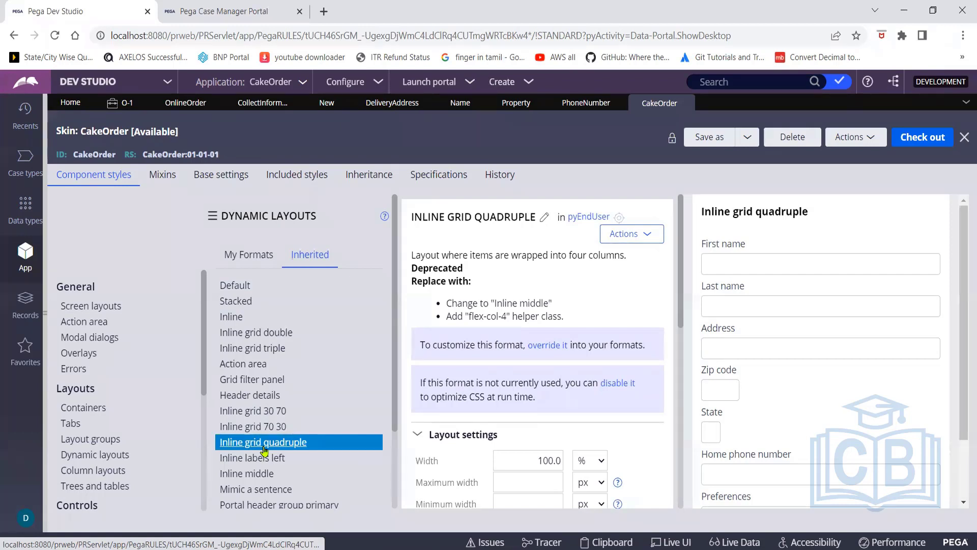
left_click(356, 395)
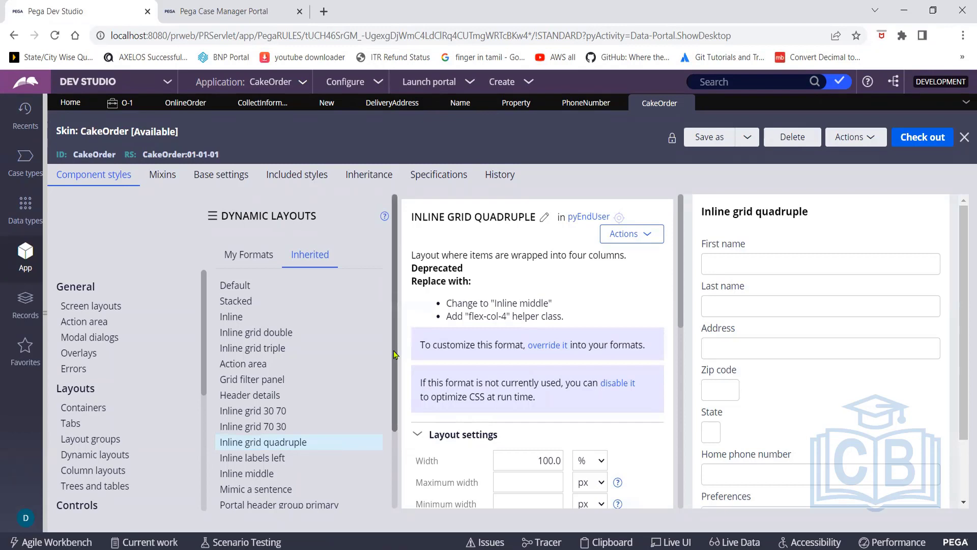
Preview the Mimic a sentence format, then the Inline labels left format's settings
scroll(395, 355, "down", 2)
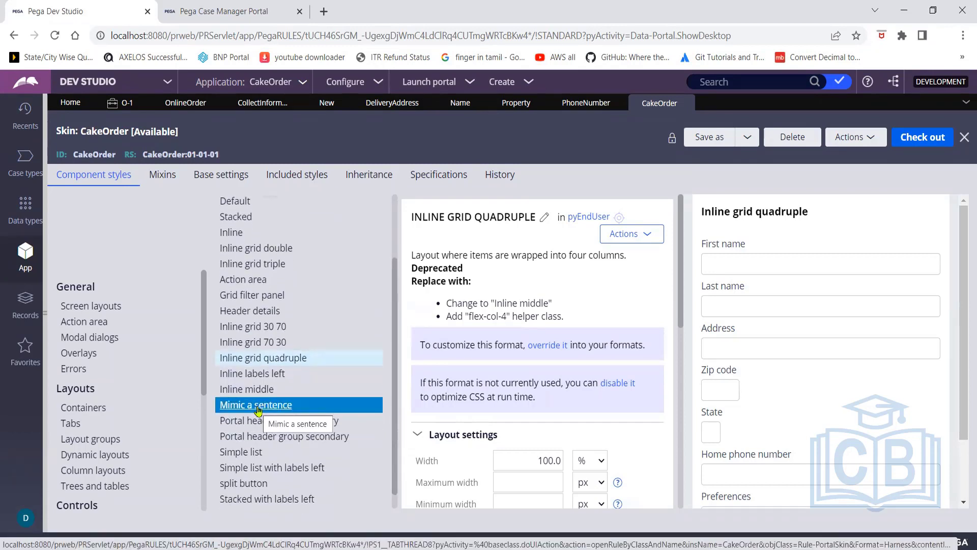
left_click(258, 406)
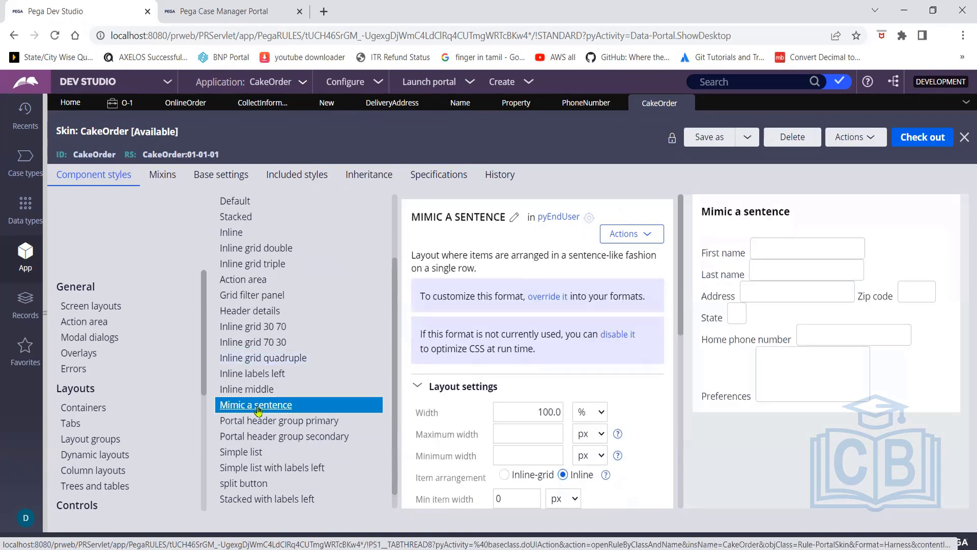
left_click(257, 380)
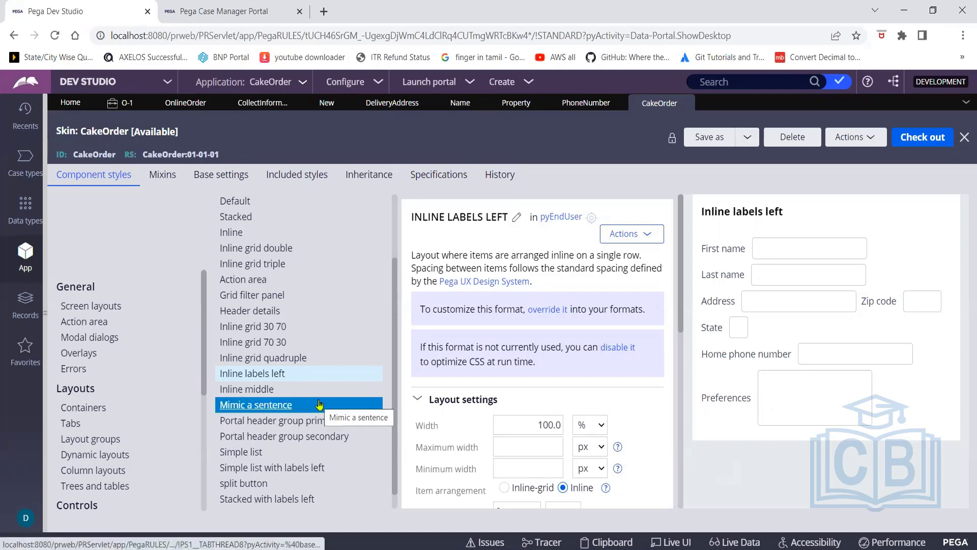
left_click_drag(393, 355, 398, 273)
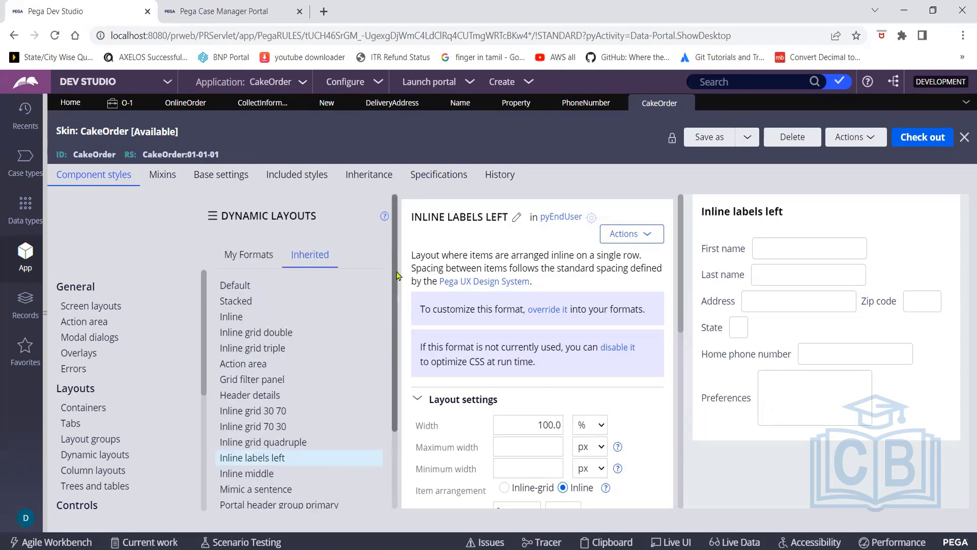
mouse_move(395, 291)
left_mouse_down()
mouse_move(396, 398)
mouse_move(397, 305)
left_mouse_up()
Inspect the Name field's Advanced Presentation Options, then close its properties without changes
left_click(451, 105)
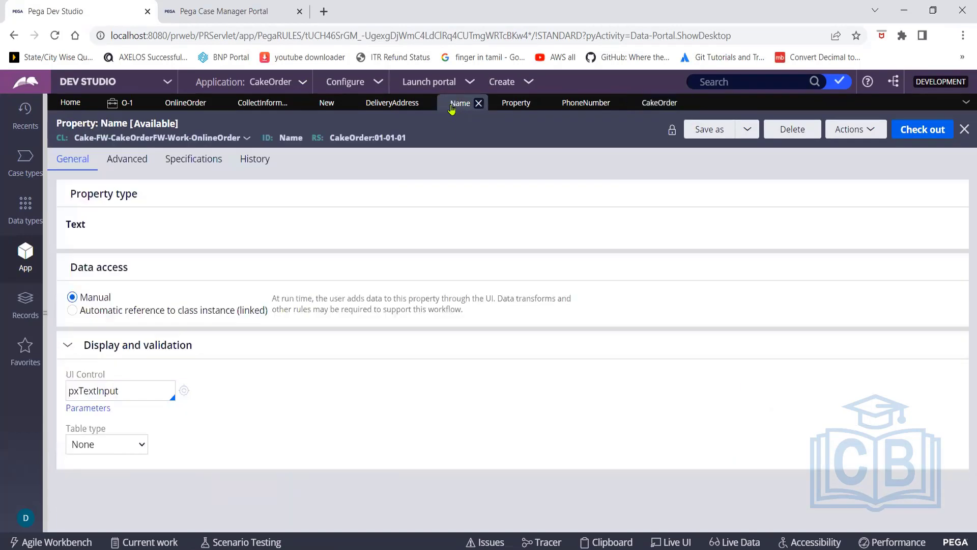
left_click(399, 105)
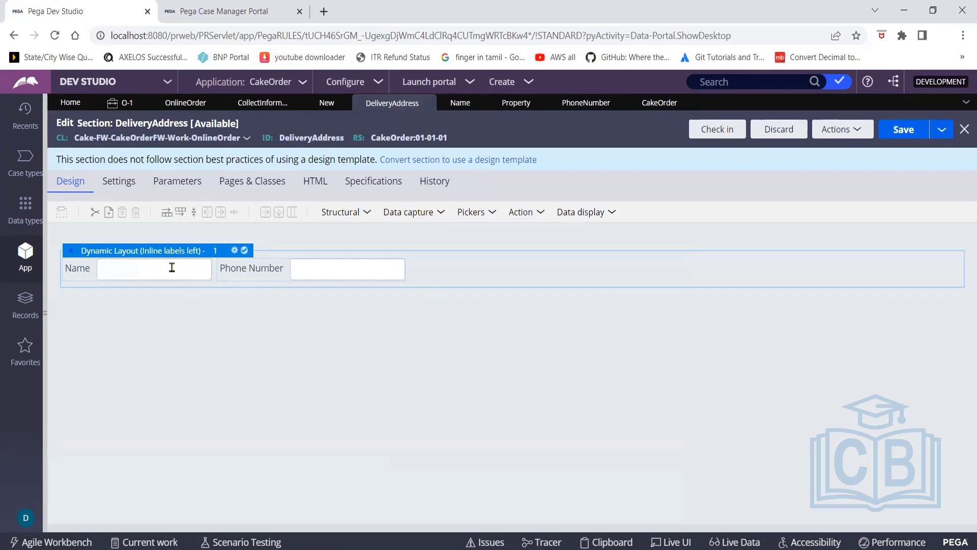
double_click(81, 274)
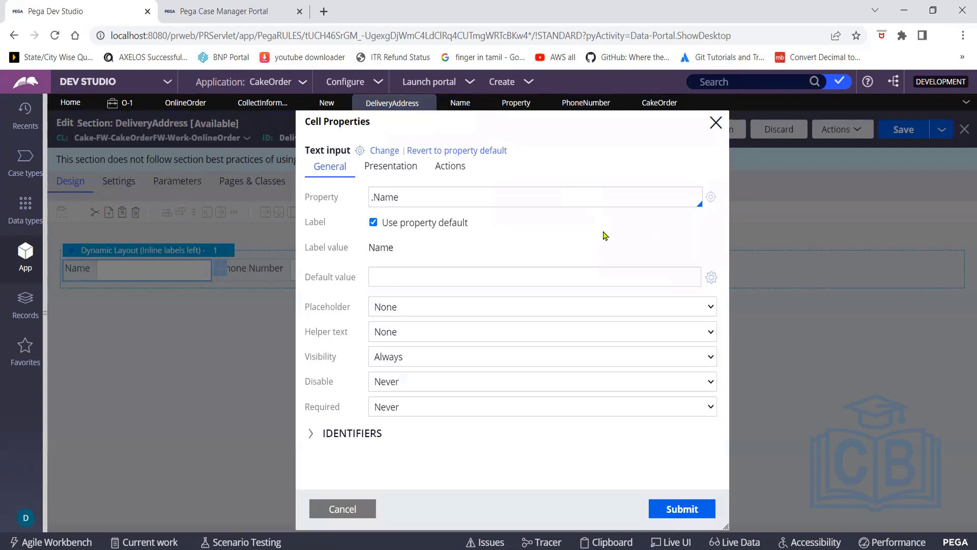
left_click(398, 170)
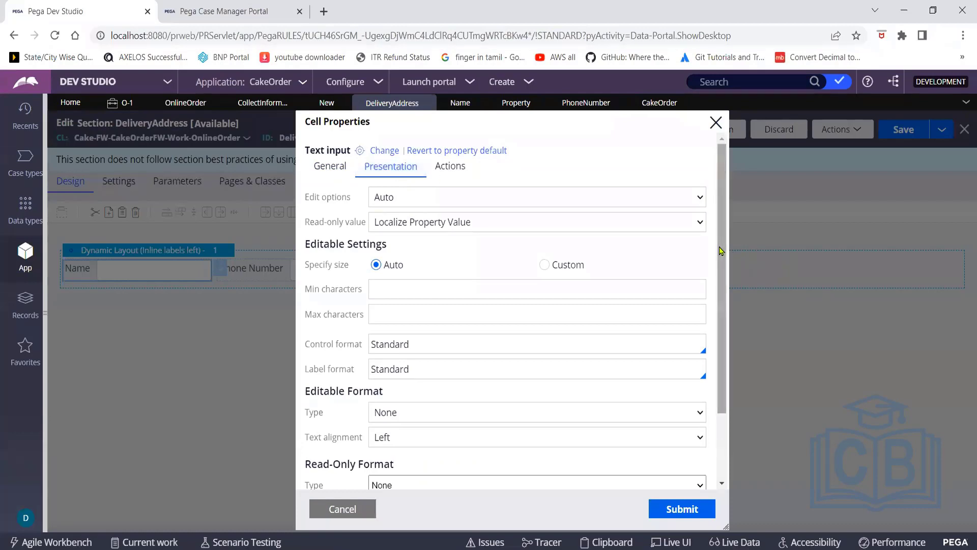
left_click_drag(721, 250, 733, 417)
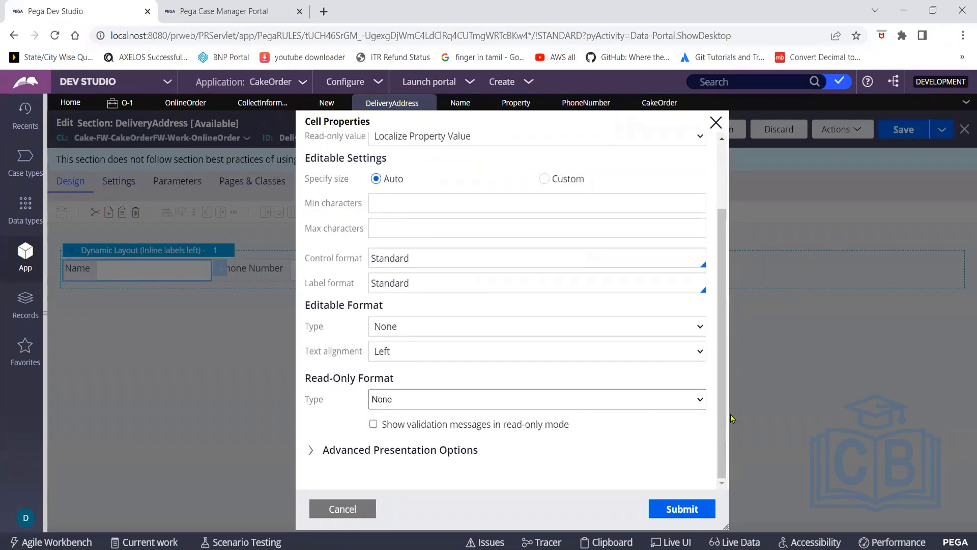
left_click(310, 451)
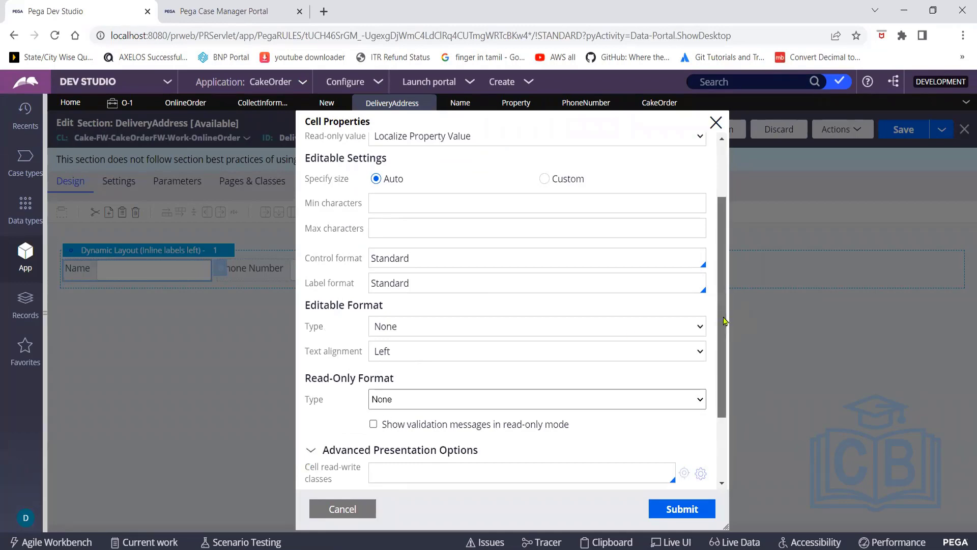
left_click_drag(725, 321, 731, 392)
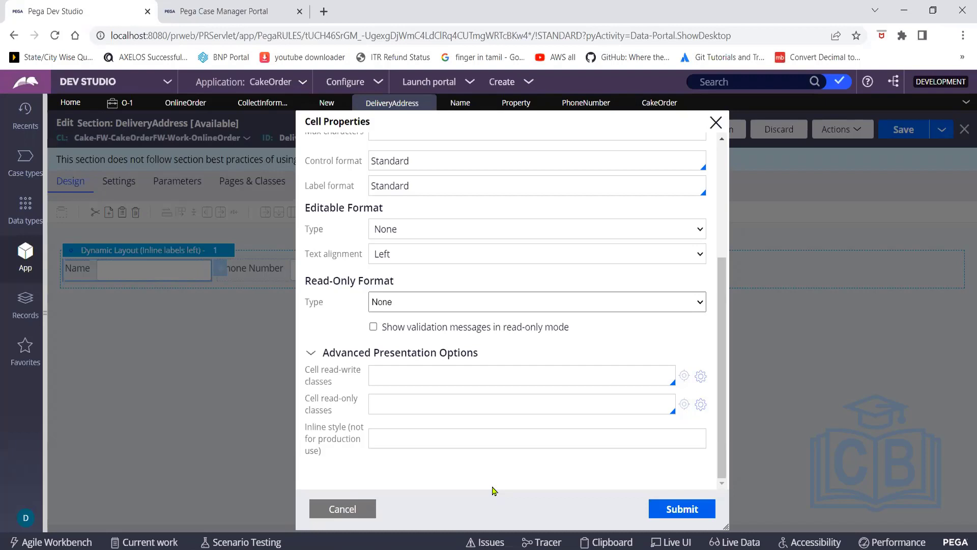
left_click(715, 122)
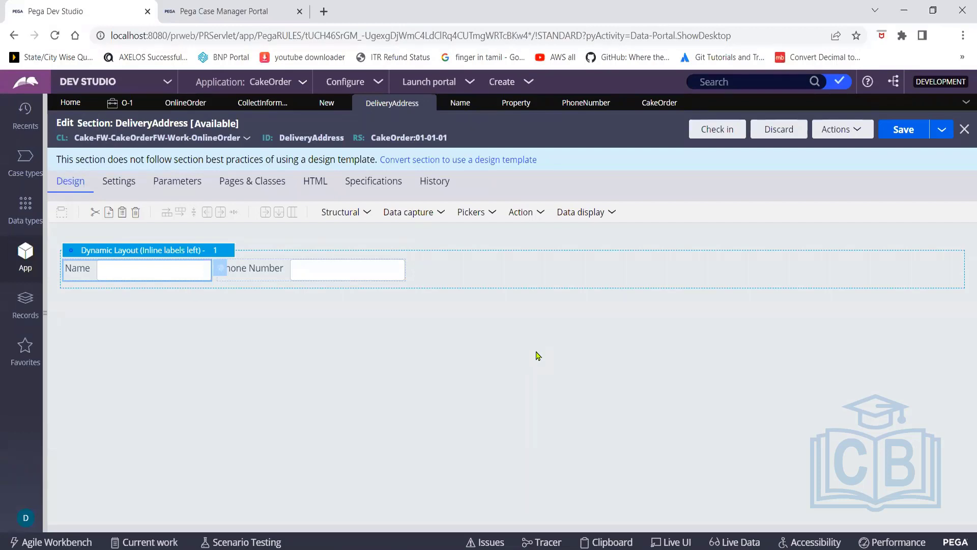
Switch to the Case Manager Portal showing the OnlineOrder case's Adress form
left_click(219, 17)
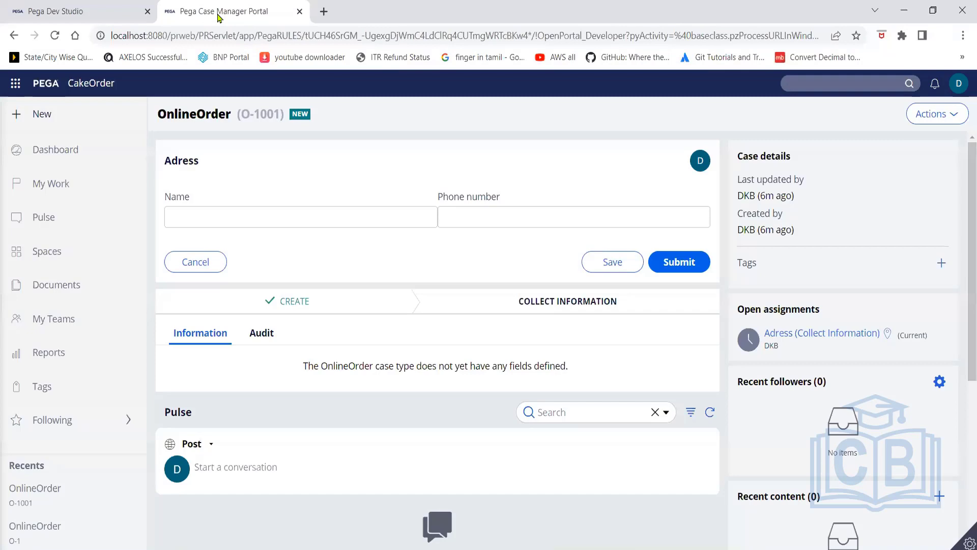
Refresh the OnlineOrder case in the portal to pick up the DeliveryAddress section changes
left_click(79, 12)
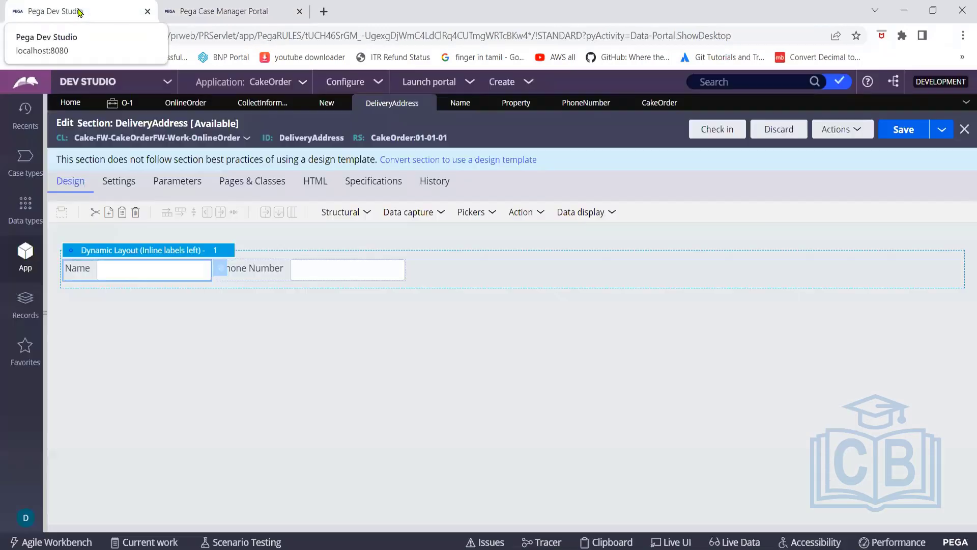
left_click(220, 10)
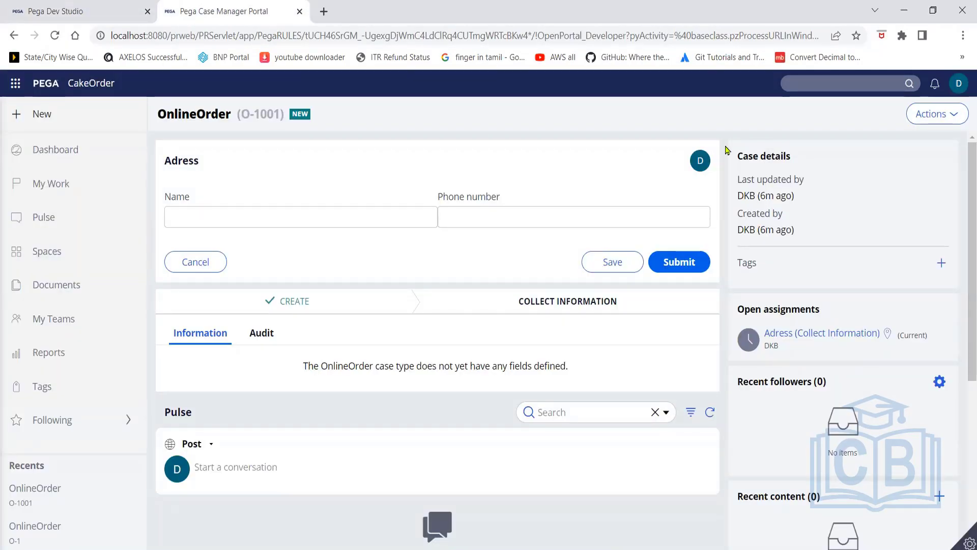
left_click(960, 115)
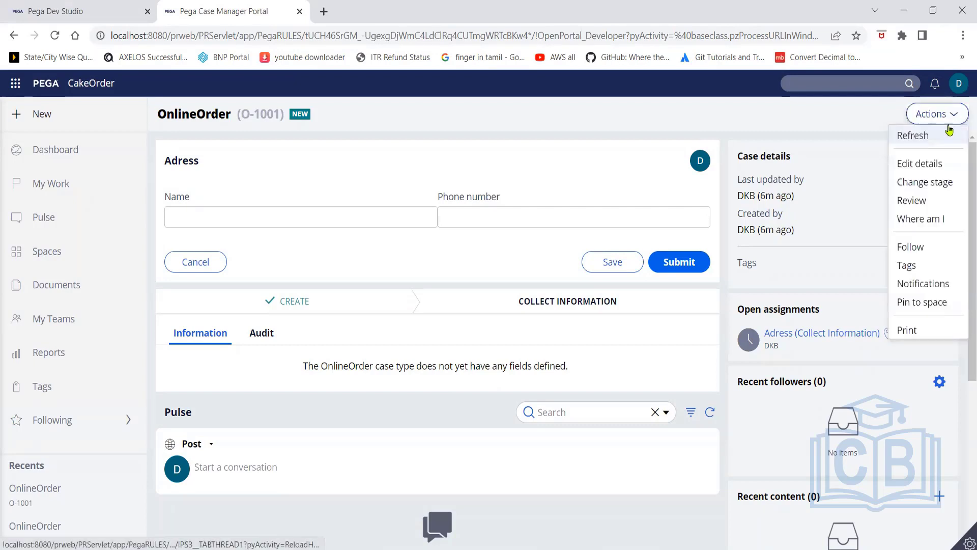
left_click(903, 133)
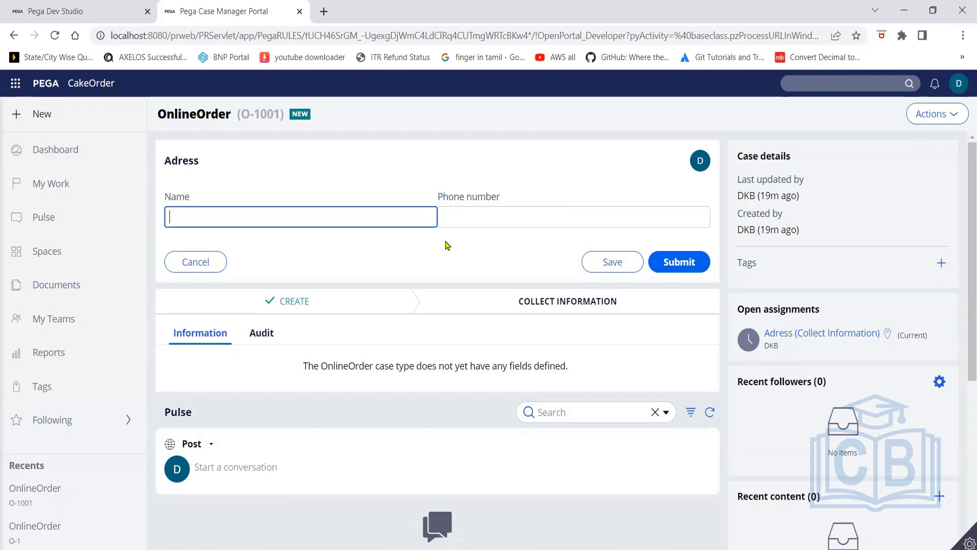
Enter the customer's name and phone number, then submit to reach the Cake info step
left_click(492, 220)
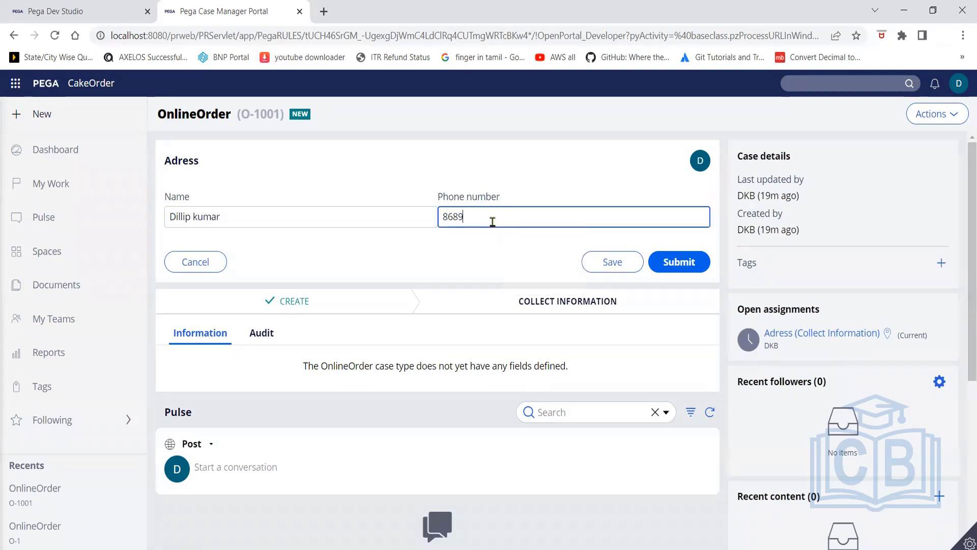
left_click(670, 262)
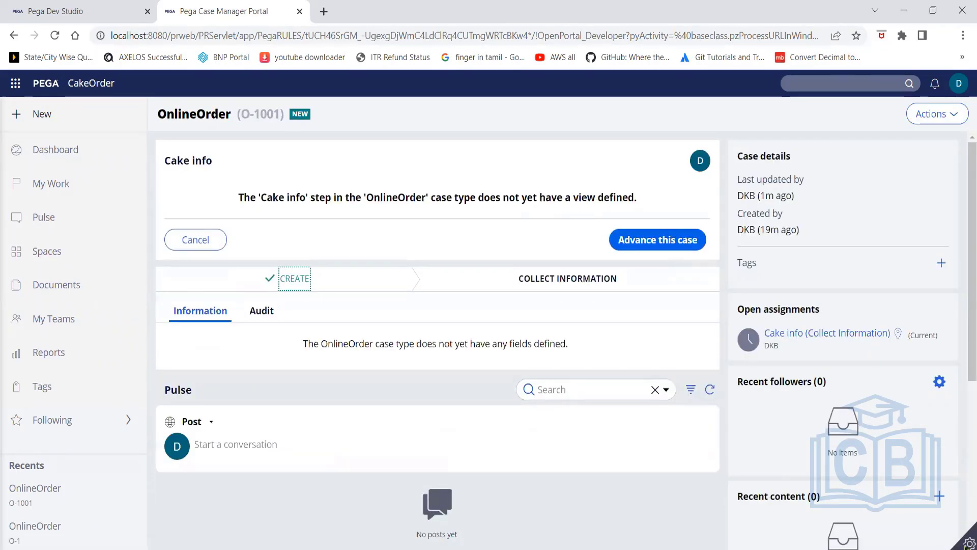
Open the Clipboard Viewer from the developer toolbar and browse its thread list and pages
left_click(966, 543)
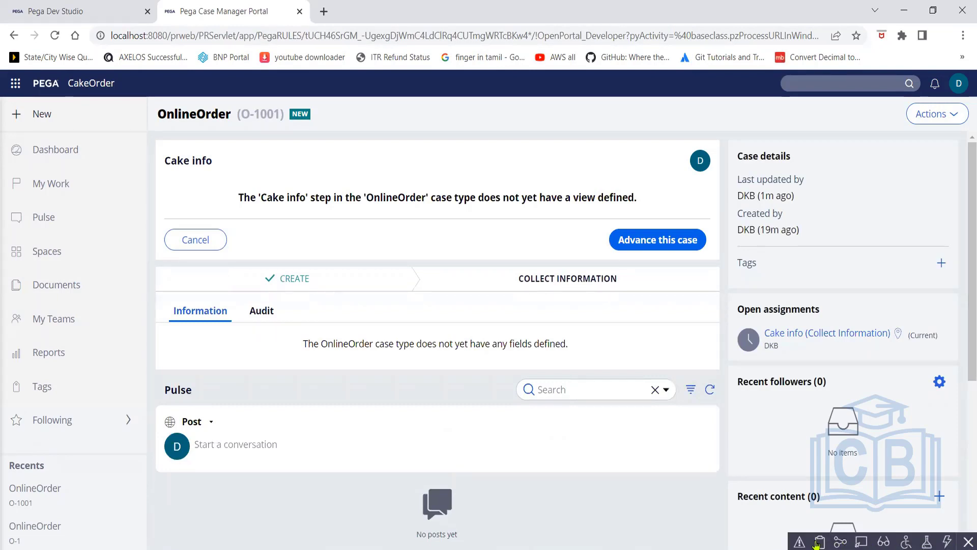
left_click(819, 542)
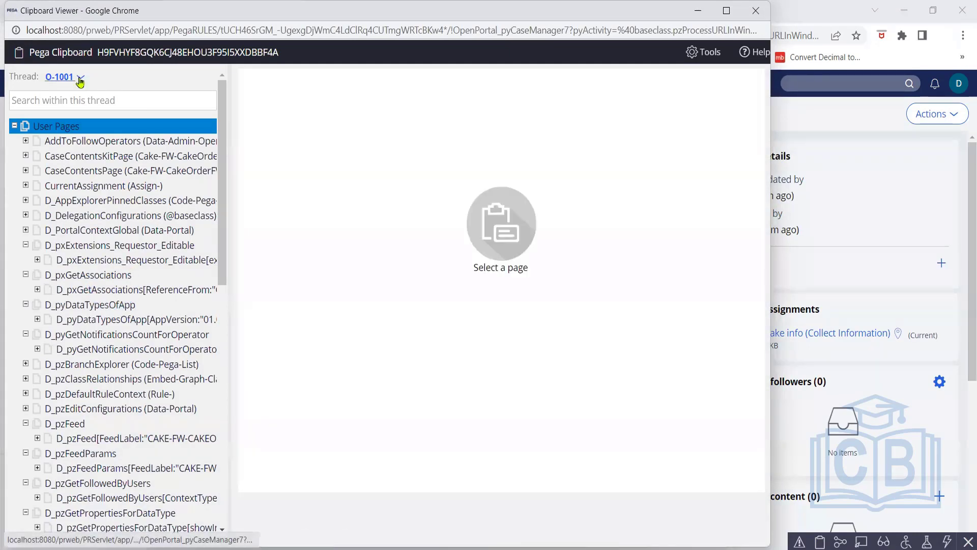
left_click(80, 79)
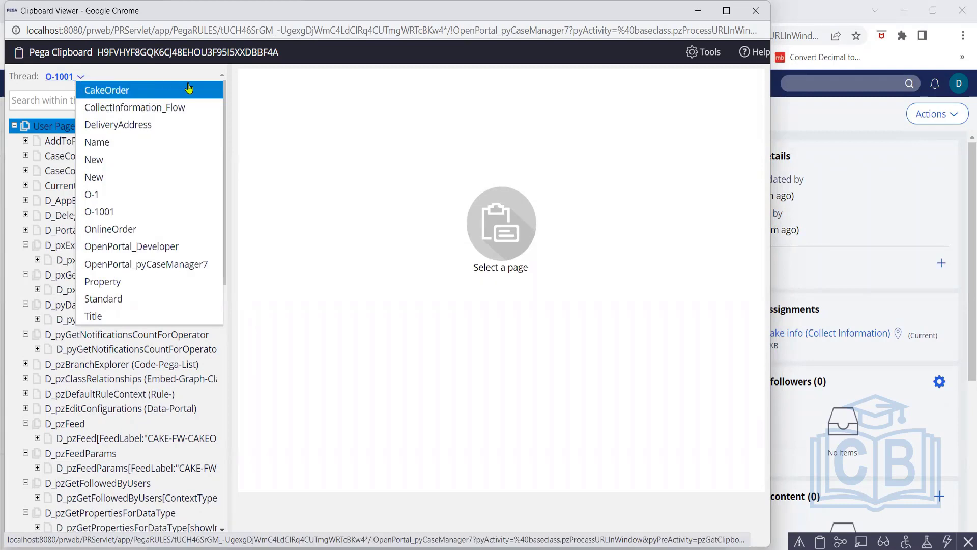
left_click(239, 109)
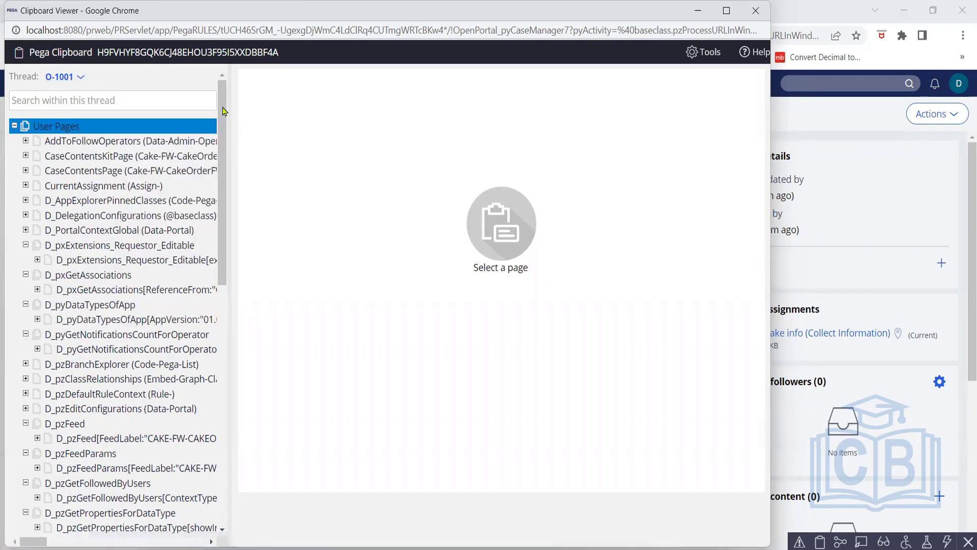
scroll(230, 234, "down", 5)
scroll(231, 247, "down", 5)
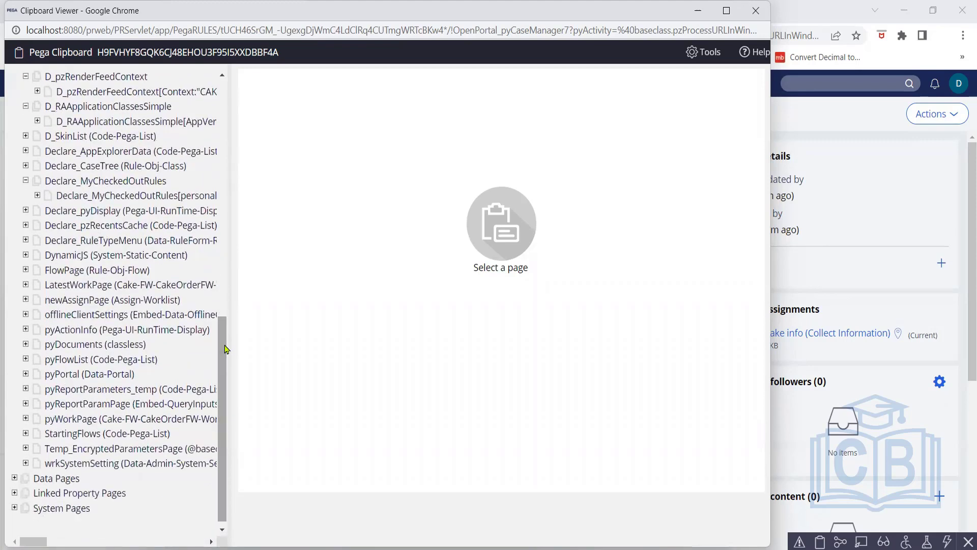
Inspect the pyWorkPage properties of case O-1001, then close the Clipboard Viewer
left_click(130, 419)
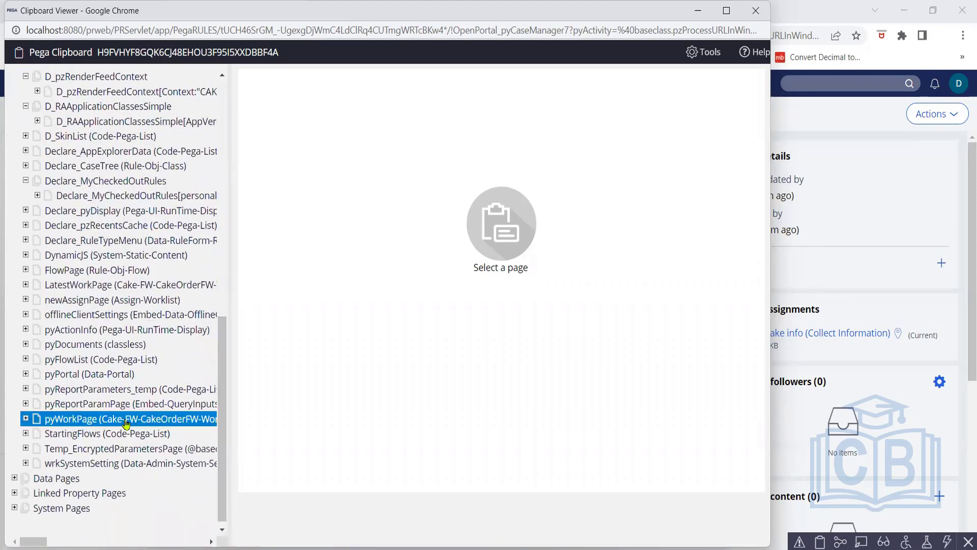
left_click(82, 423)
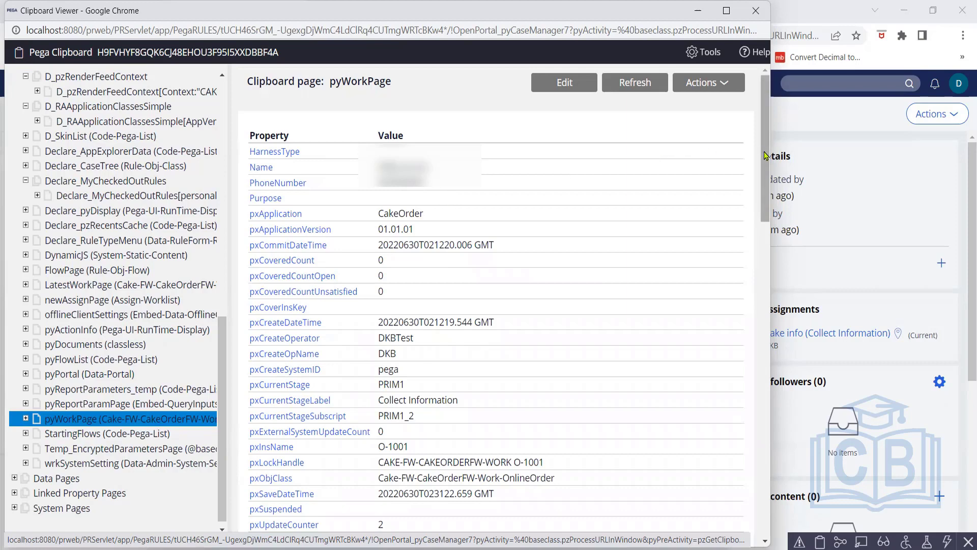
left_click_drag(765, 155, 761, 136)
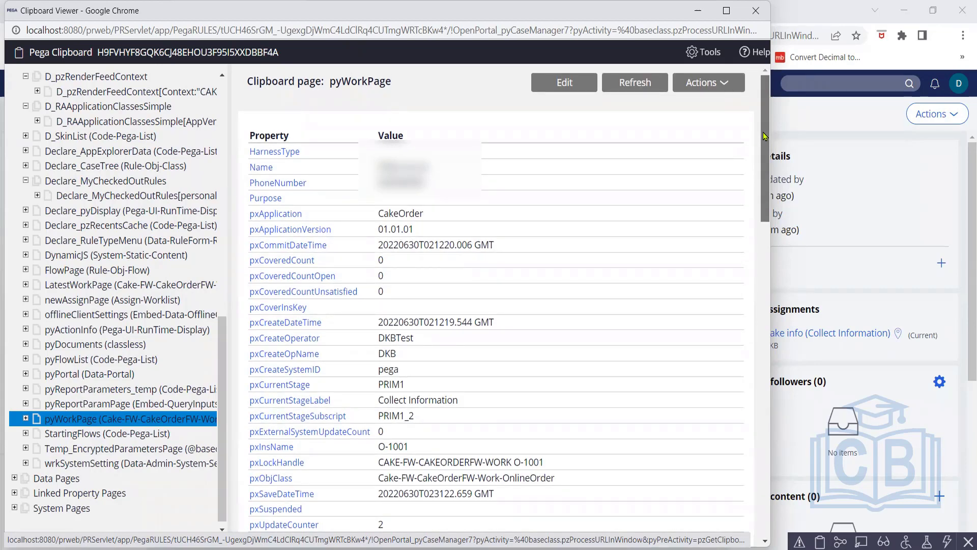
scroll(762, 133, "down", 1)
scroll(764, 158, "up", 1)
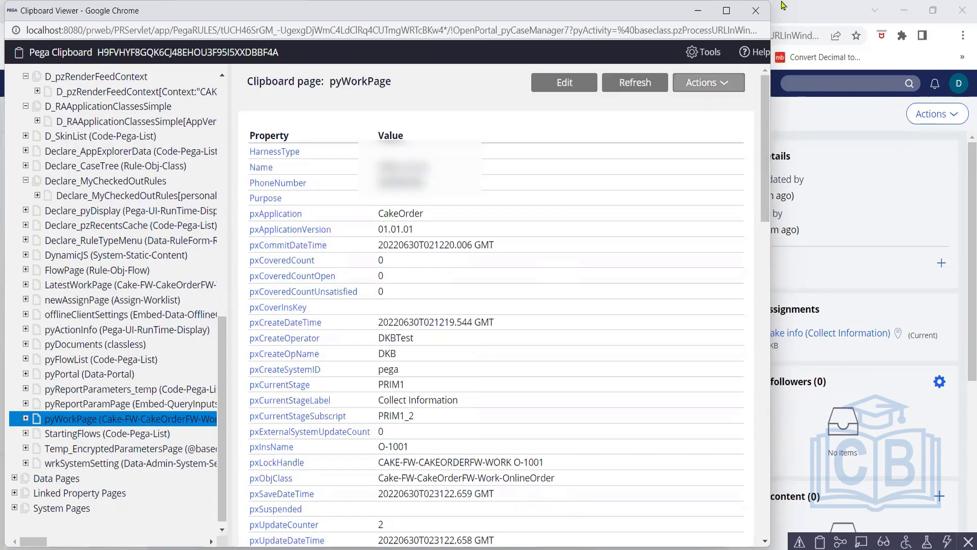
left_click(757, 12)
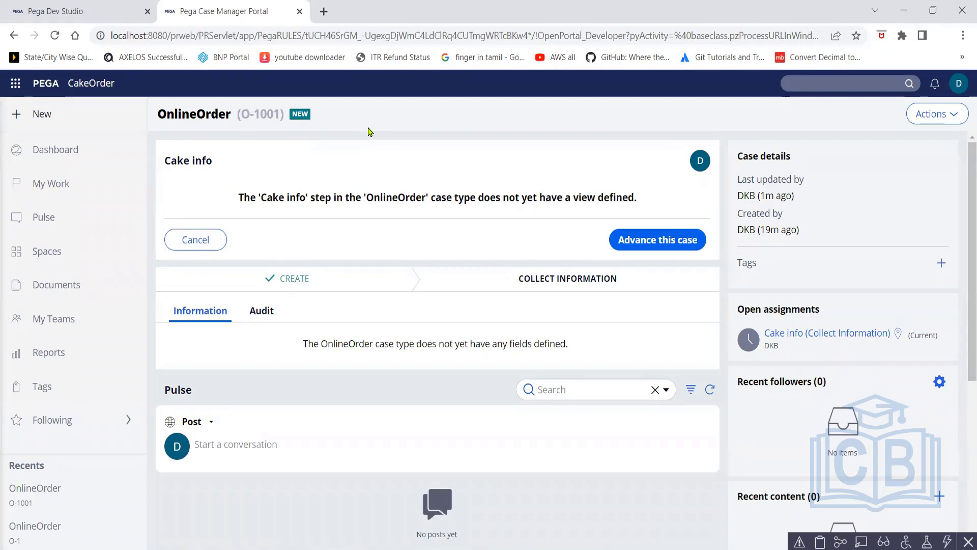
In Dev Studio, start a new case type from Case types, cancel it, and reopen the App explorer
left_click(62, 10)
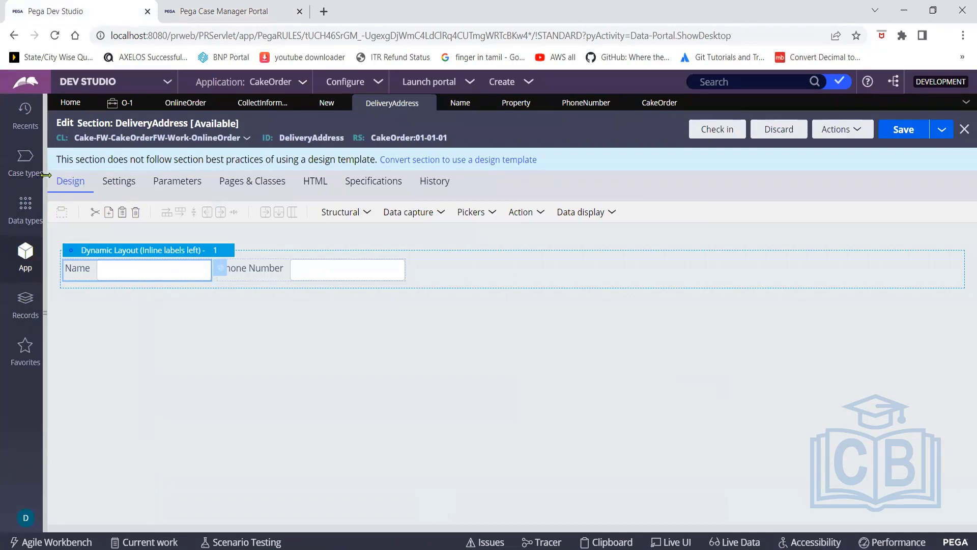
left_click_drag(45, 175, 239, 200)
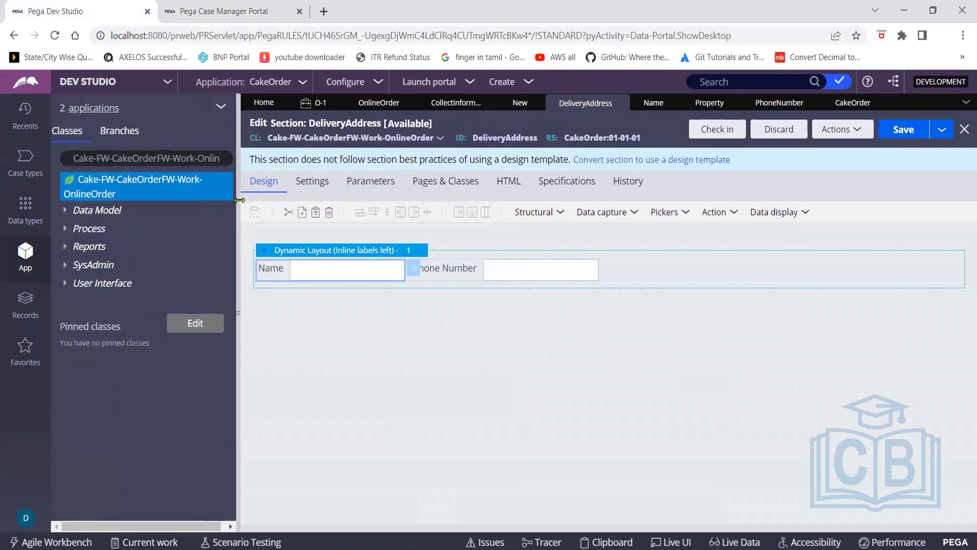
left_click(26, 161)
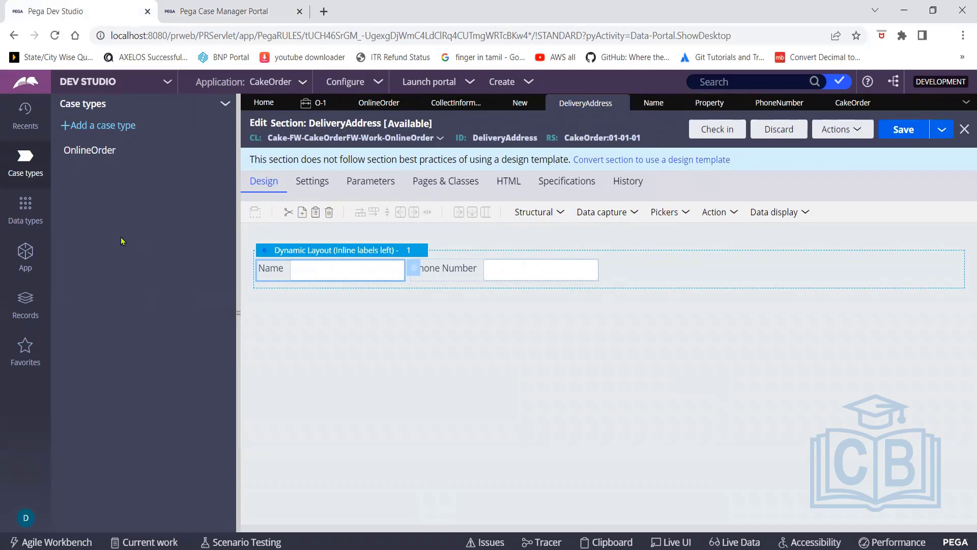
left_click(102, 126)
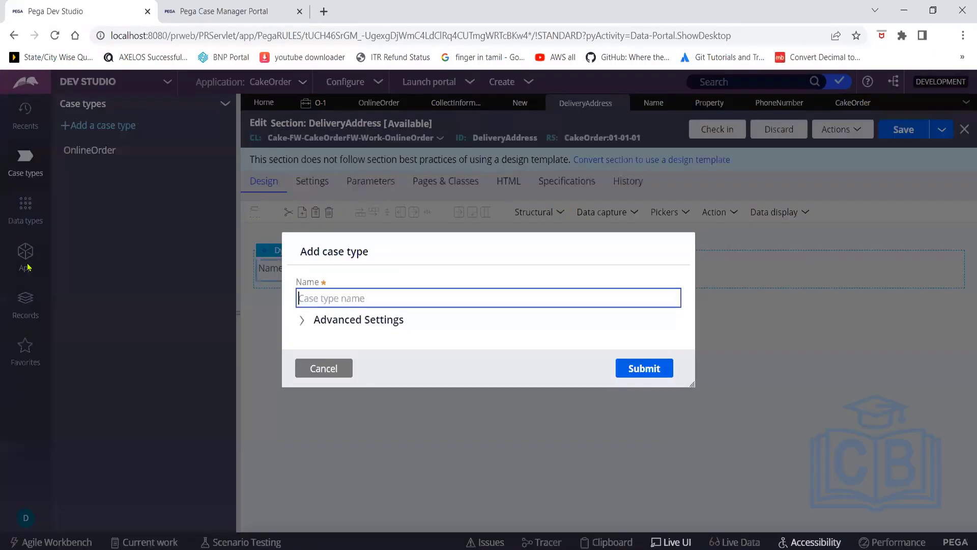
left_click(331, 379)
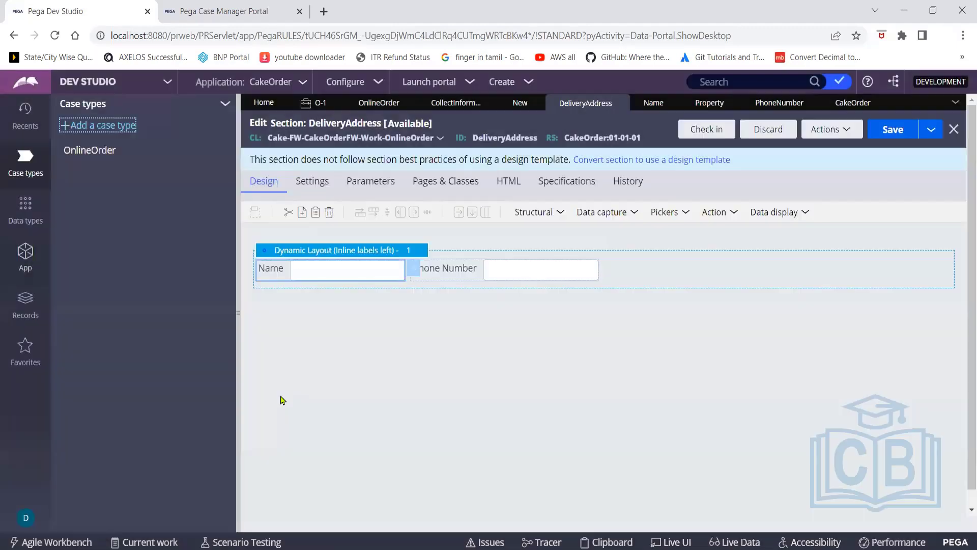
left_click(26, 252)
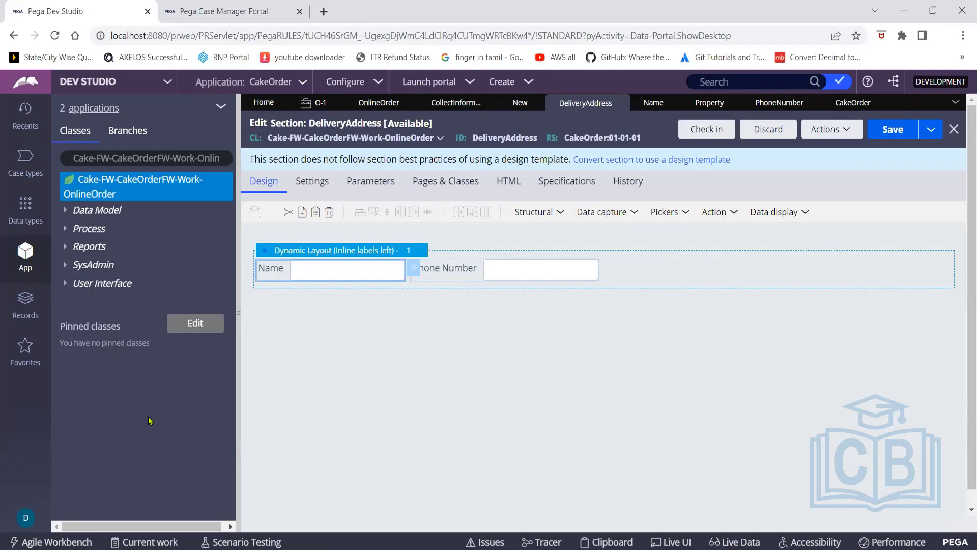
Refresh the DeliveryAddress section to show its inline grid double layout and open Check In
left_click(848, 134)
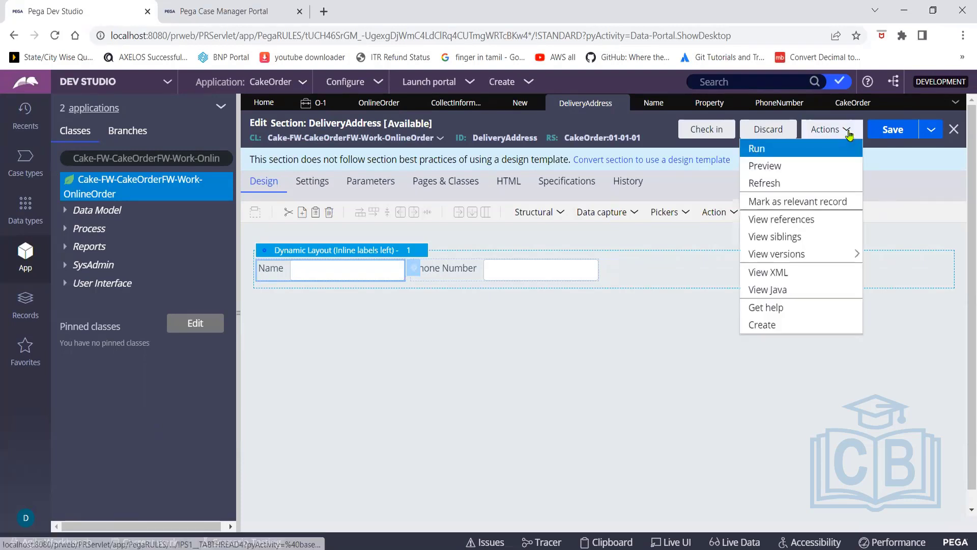
left_click(779, 184)
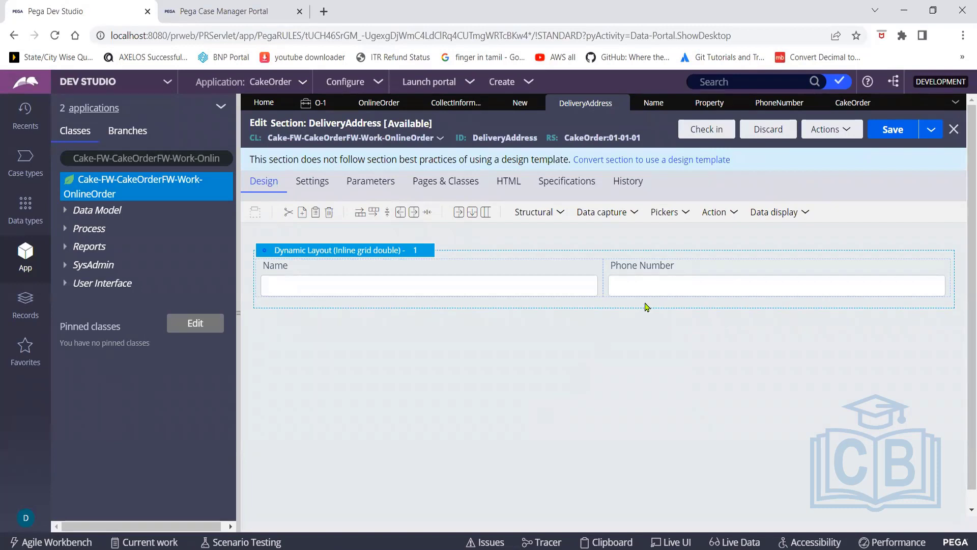
left_click(710, 130)
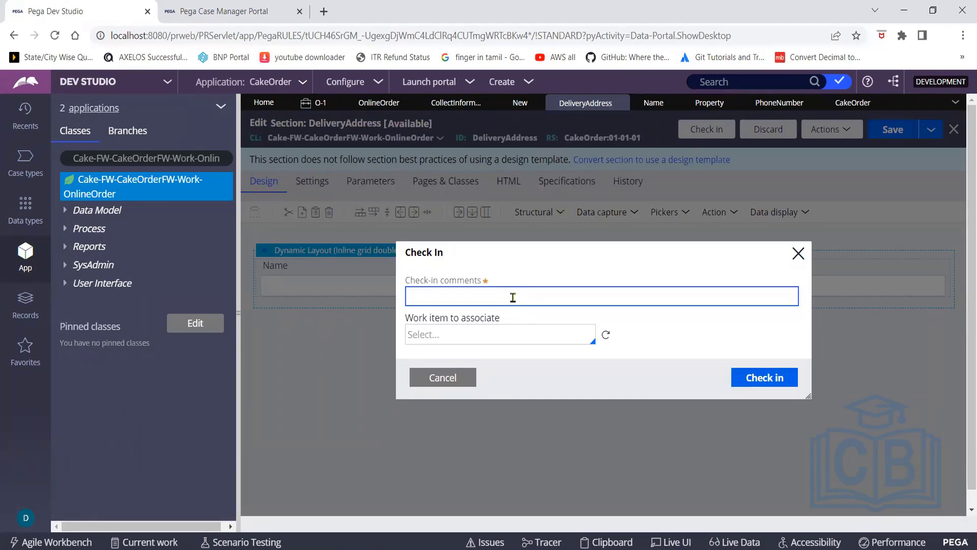
Check in the DeliveryAddress section with the comment 'wip', then check it out again
type("wip")
left_click(755, 381)
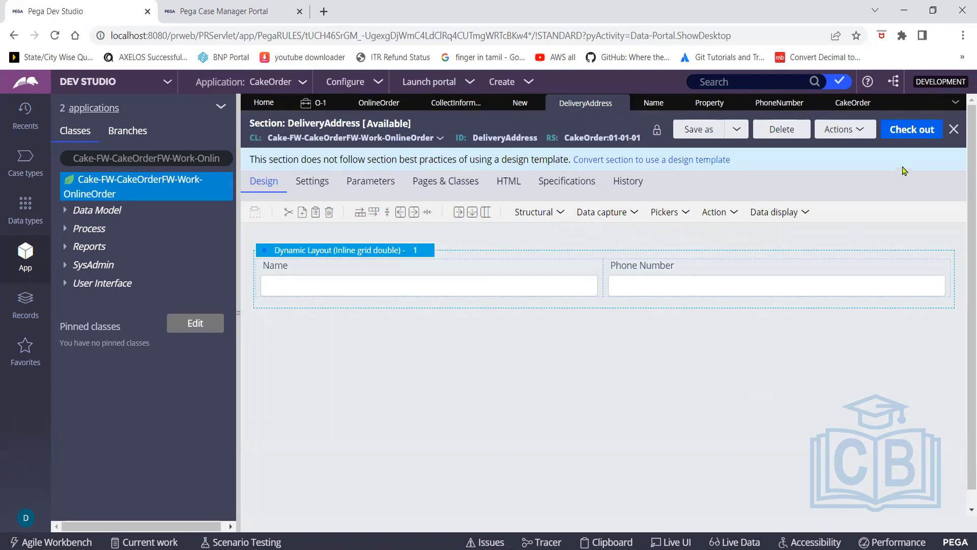
left_click(907, 133)
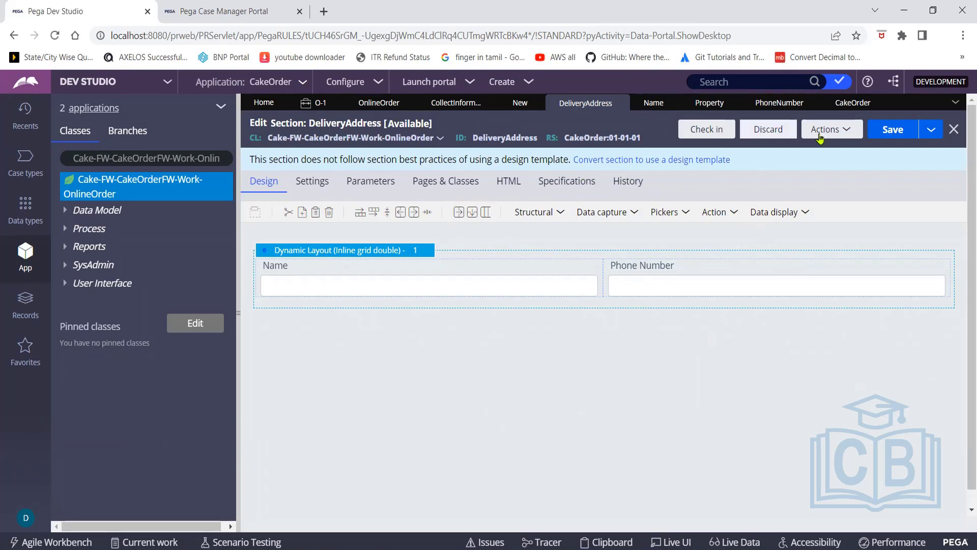
Add a Button below the Name field in DeliveryAddress, save the section, and return to the portal
left_click(848, 131)
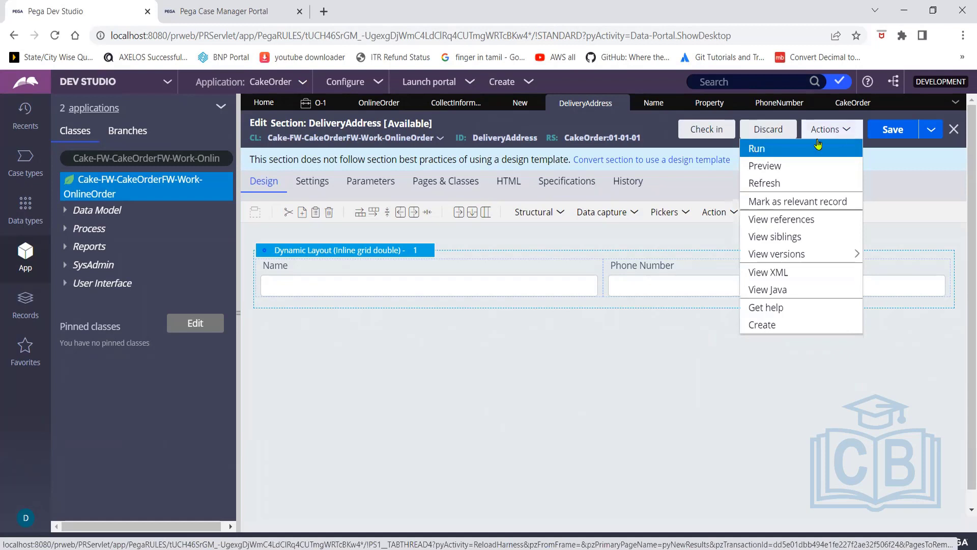
left_click(432, 395)
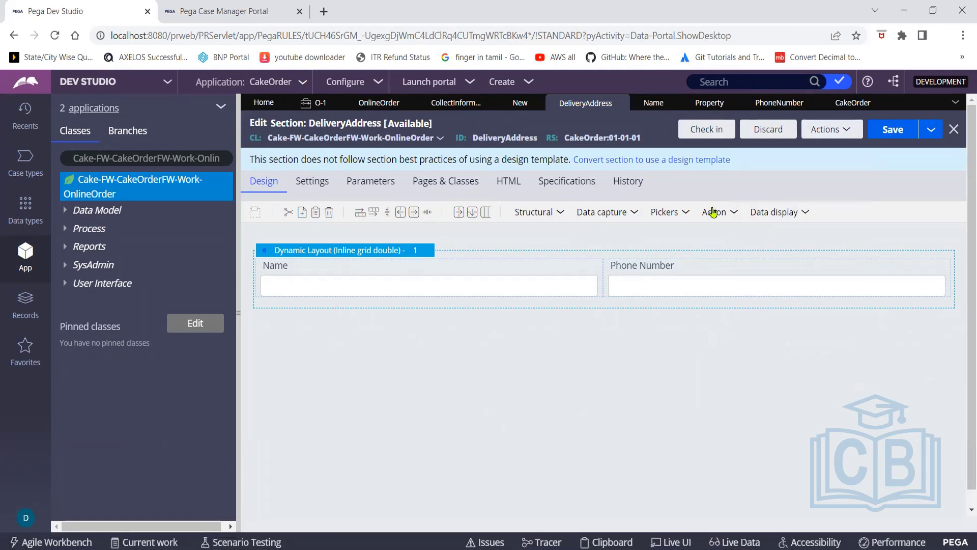
left_click(731, 213)
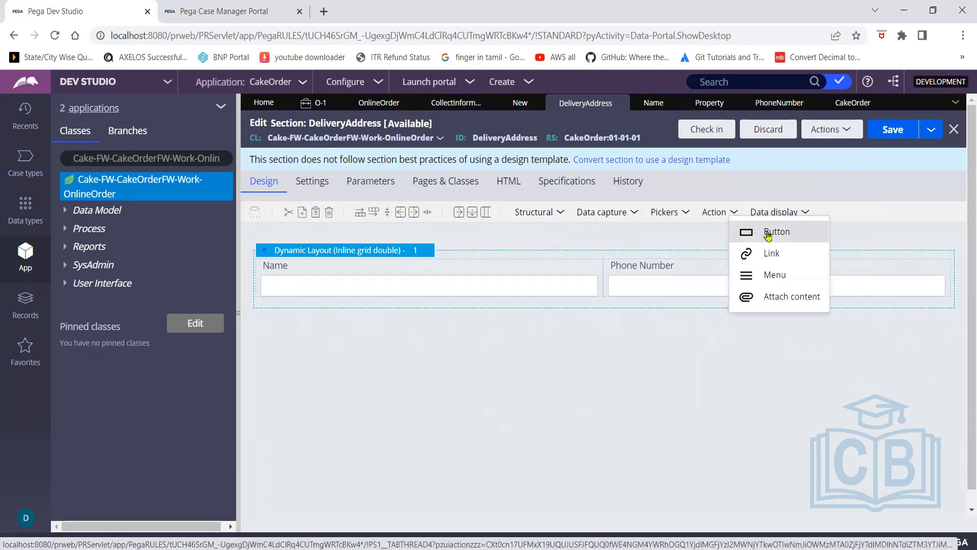
scroll(768, 236, "down", 1)
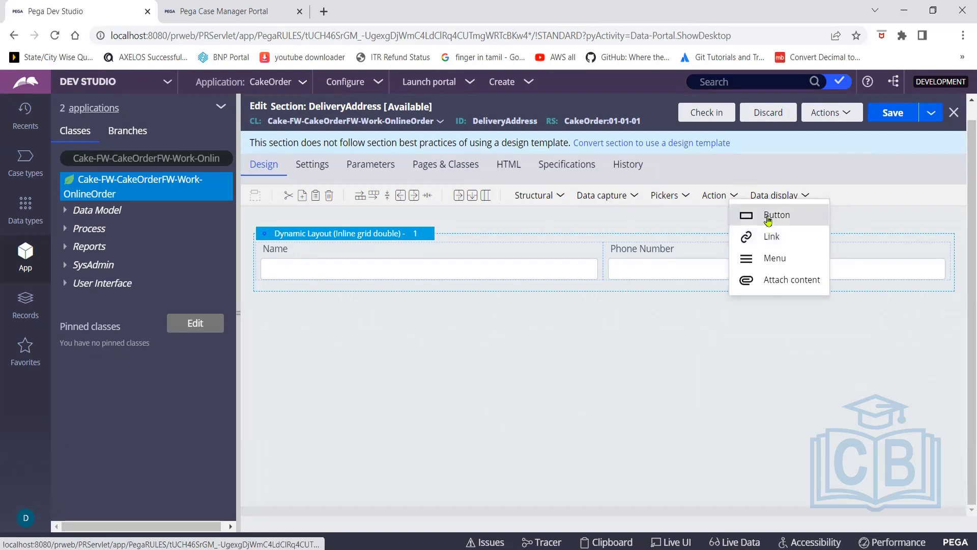
left_click_drag(768, 219, 406, 302)
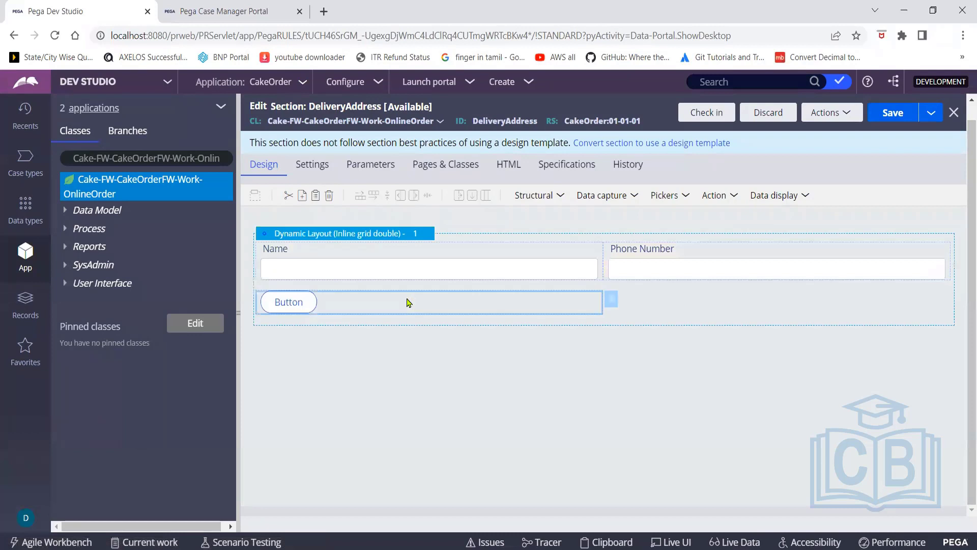
left_click(899, 116)
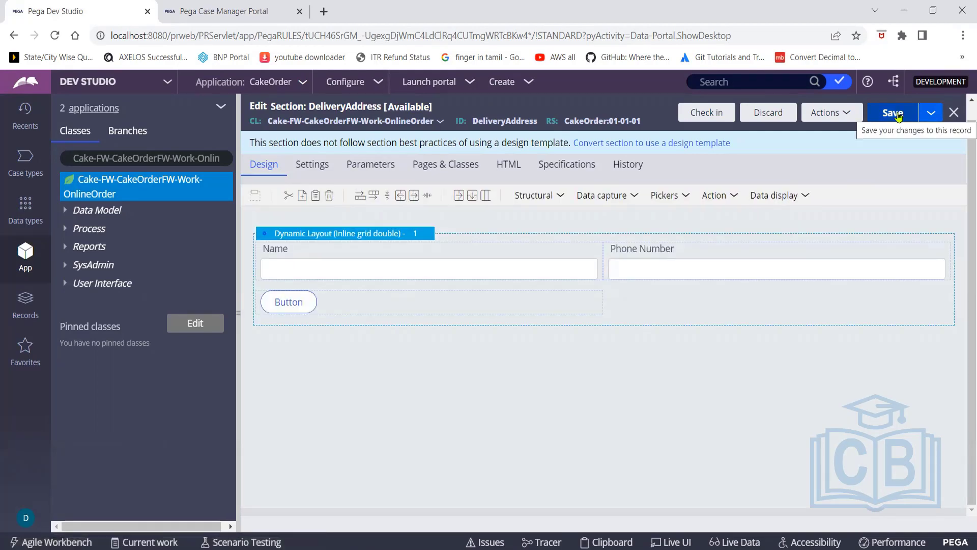
left_click(204, 17)
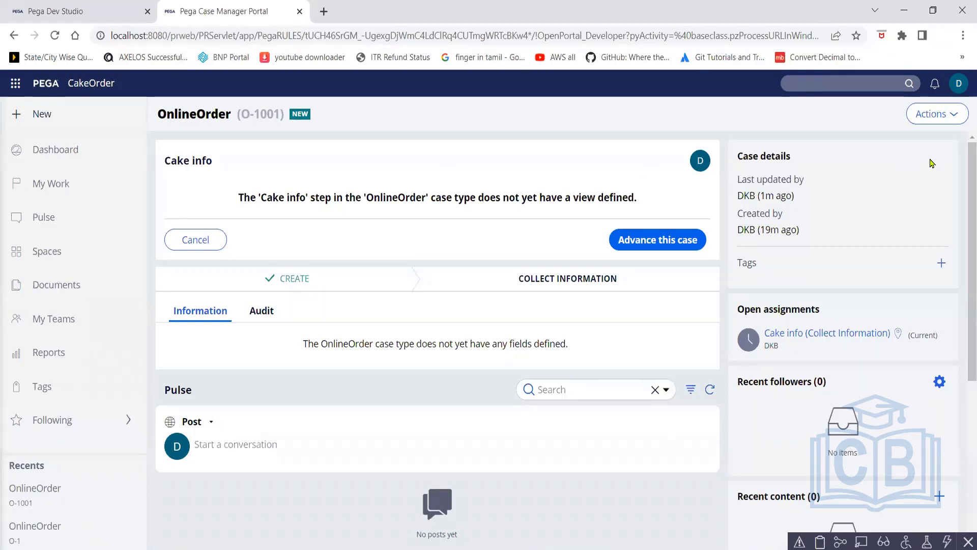
Create OnlineOrder case O-1002 and confirm its Adress form shows Name, Phone number and Button
left_click(39, 118)
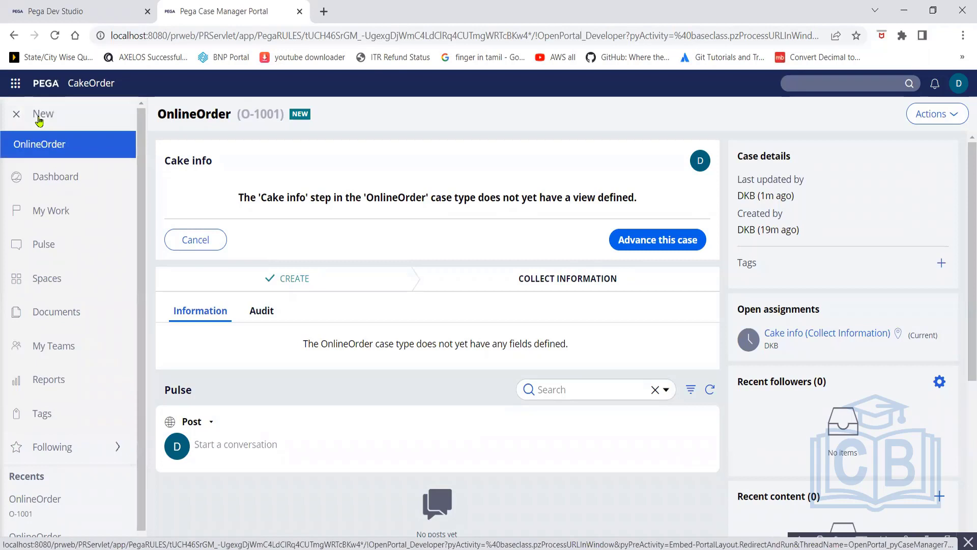
left_click(49, 148)
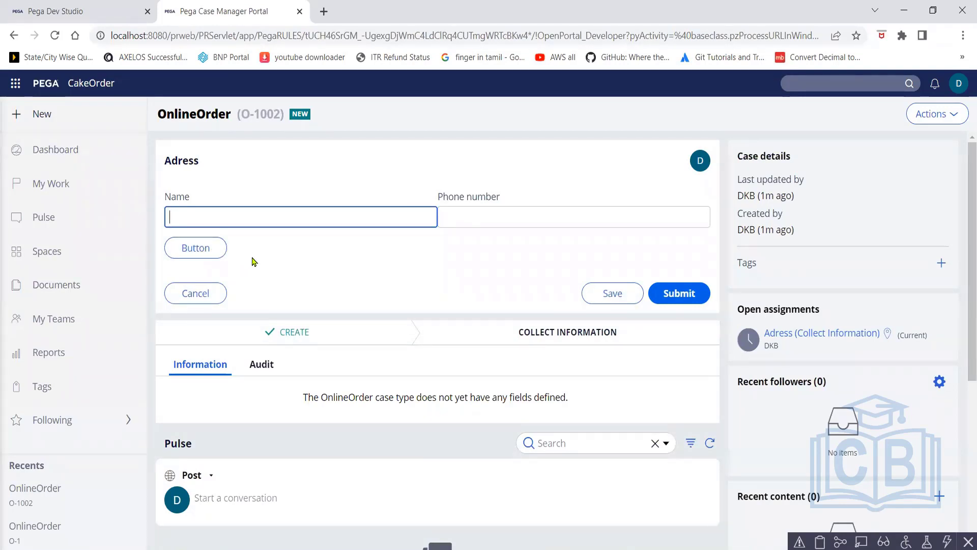
left_click(91, 9)
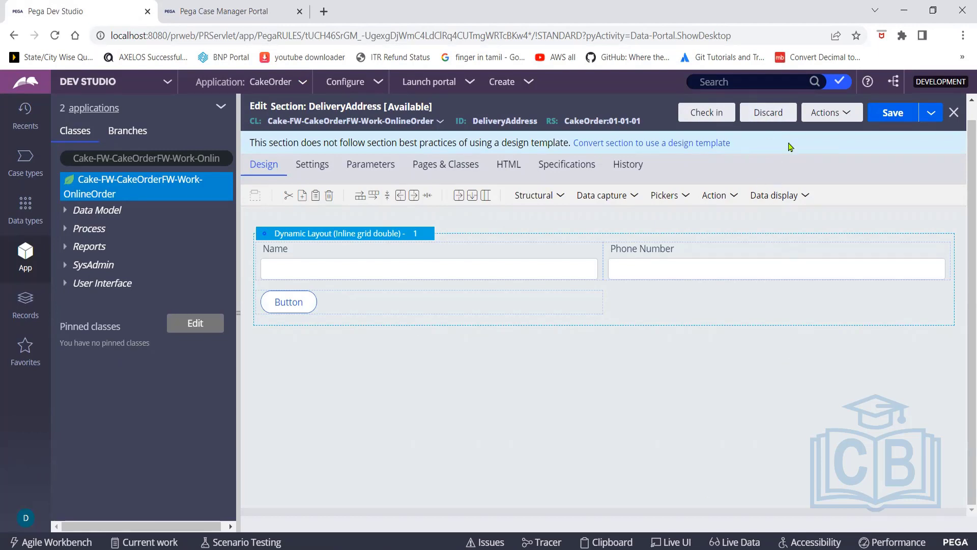
Discard the DeliveryAddress check-out, reverting to the checked-in version without the Button
left_click(769, 114)
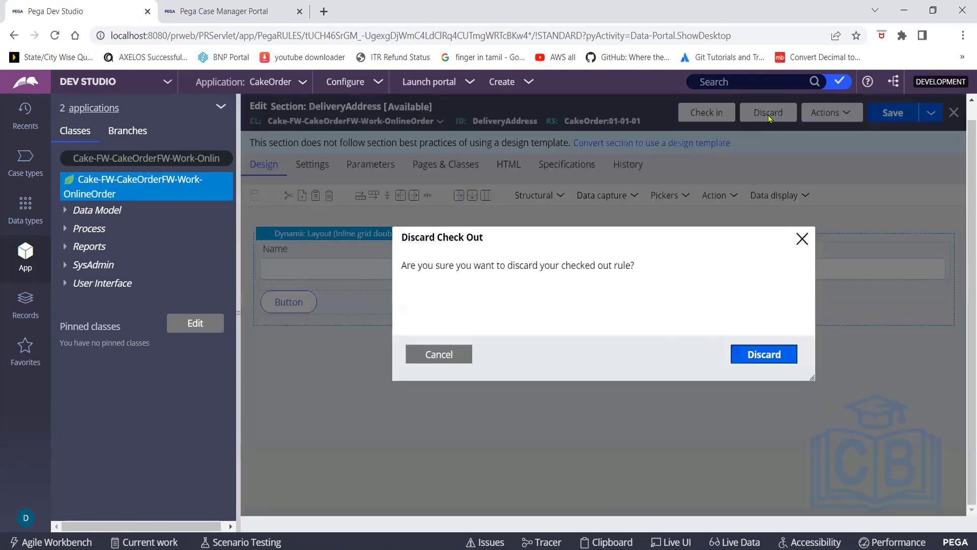
left_click(766, 358)
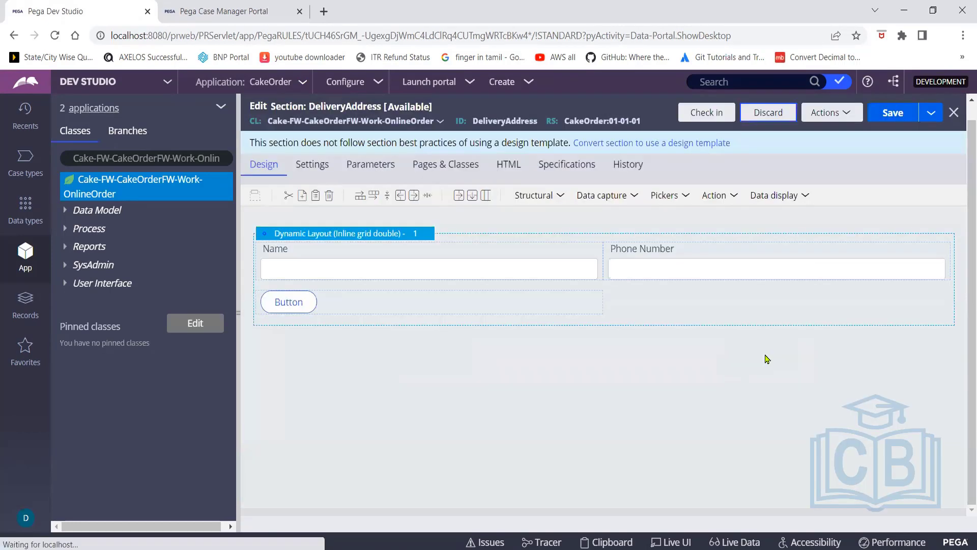